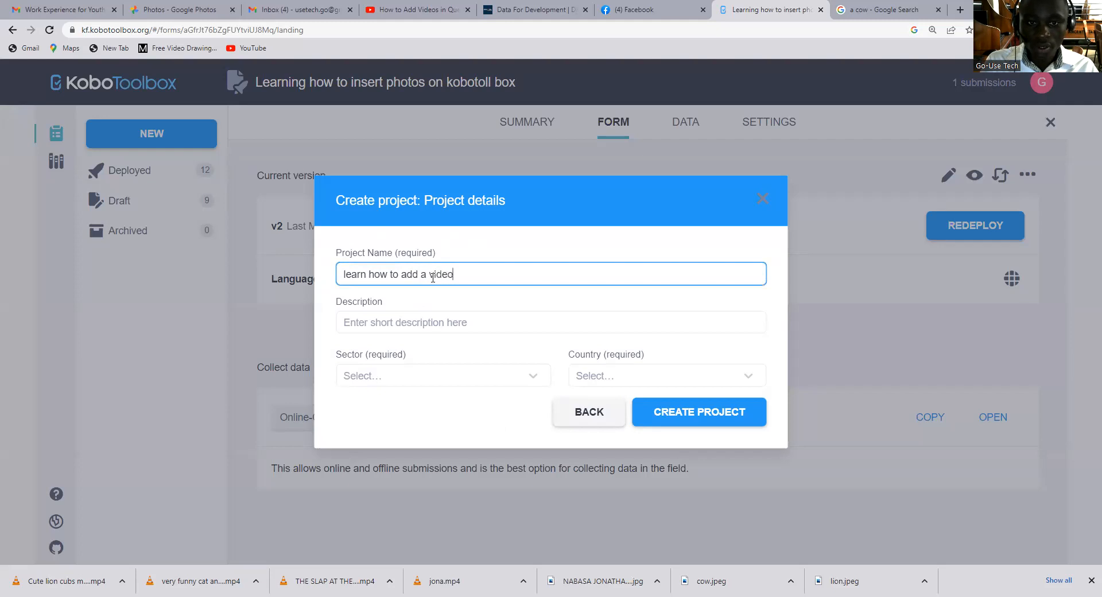
Name the new project "learn how to add a video in kobotool box" and set its sector to Other.
type("b")
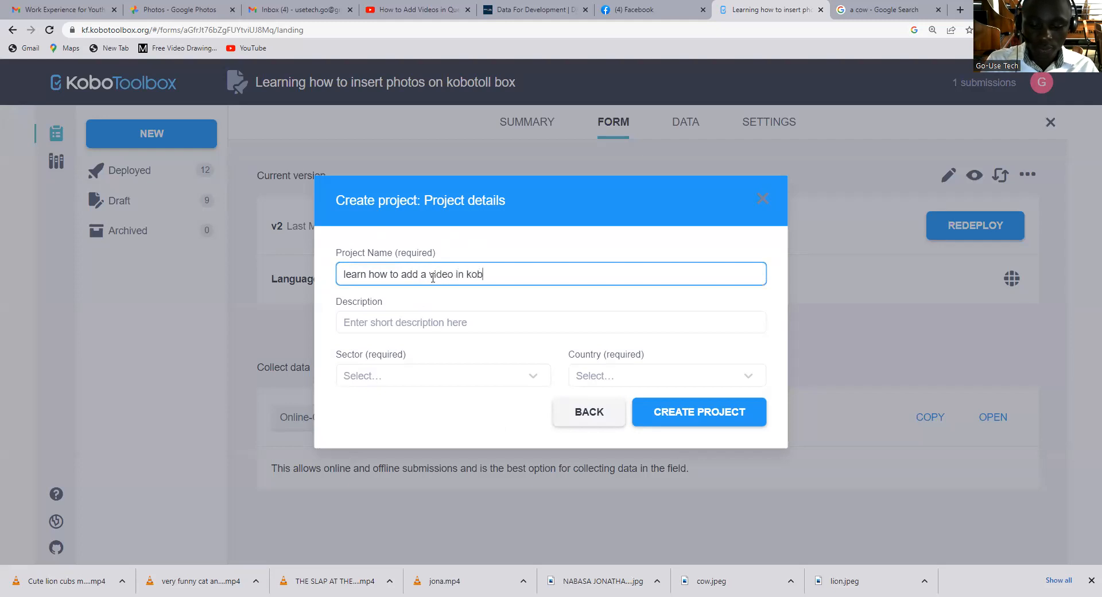
type("otool box")
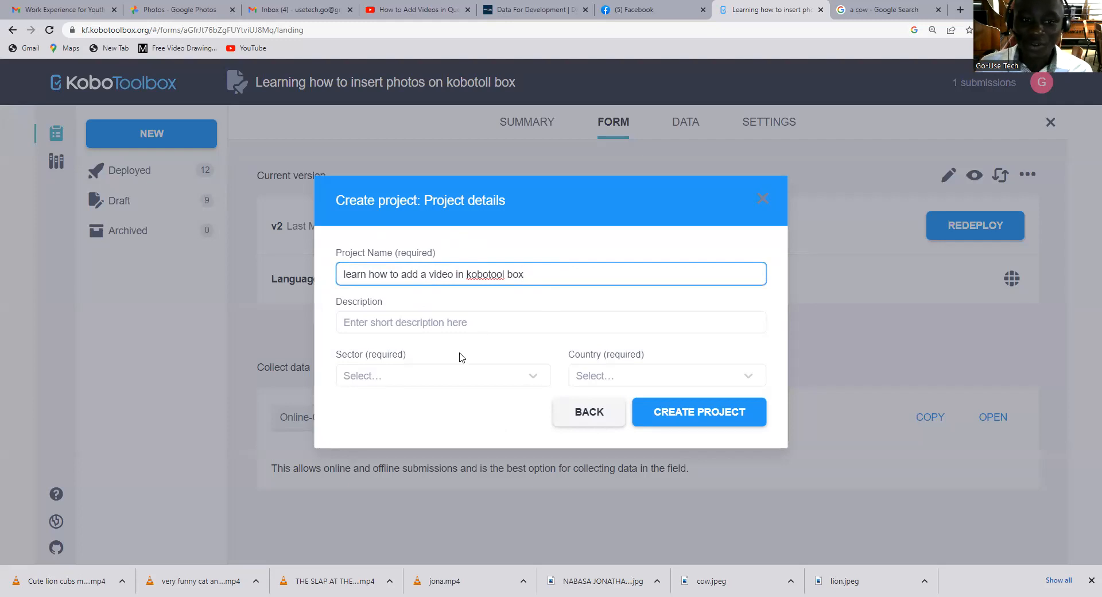
left_click(493, 381)
scroll(459, 345, "down", 10)
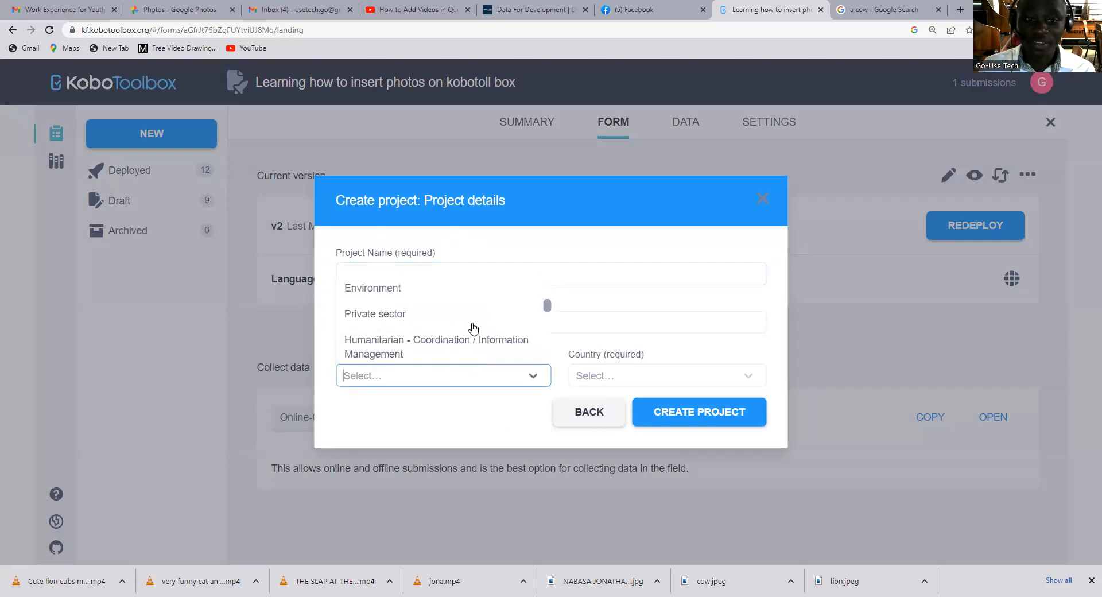
left_click(373, 350)
Set the project's country to Uganda and create the project.
left_click(628, 377)
scroll(631, 344, "down", 8)
scroll(632, 345, "down", 10)
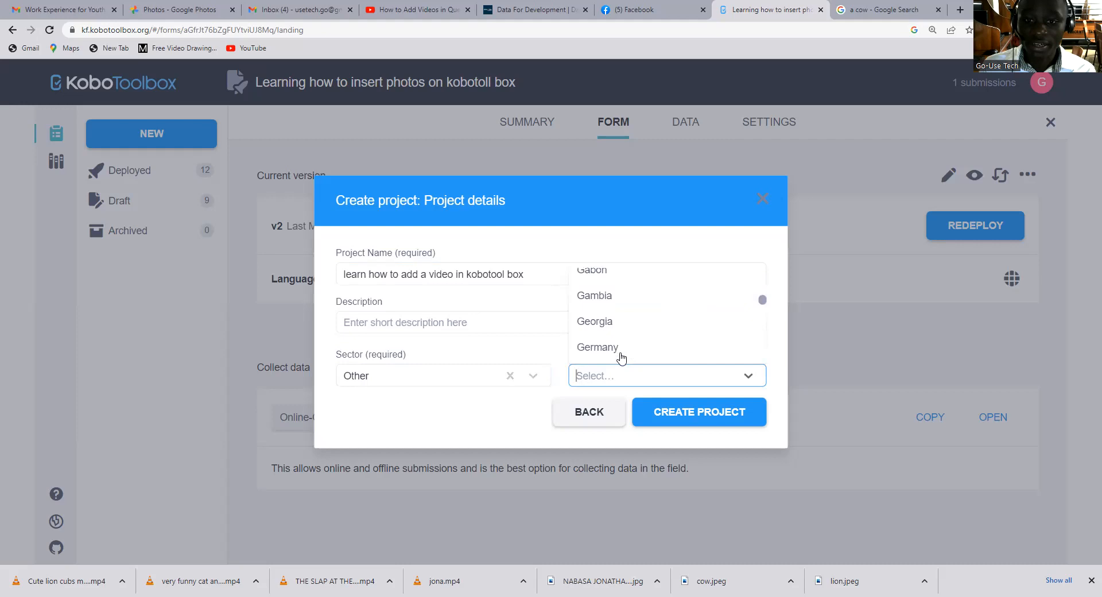
scroll(620, 359, "down", 12)
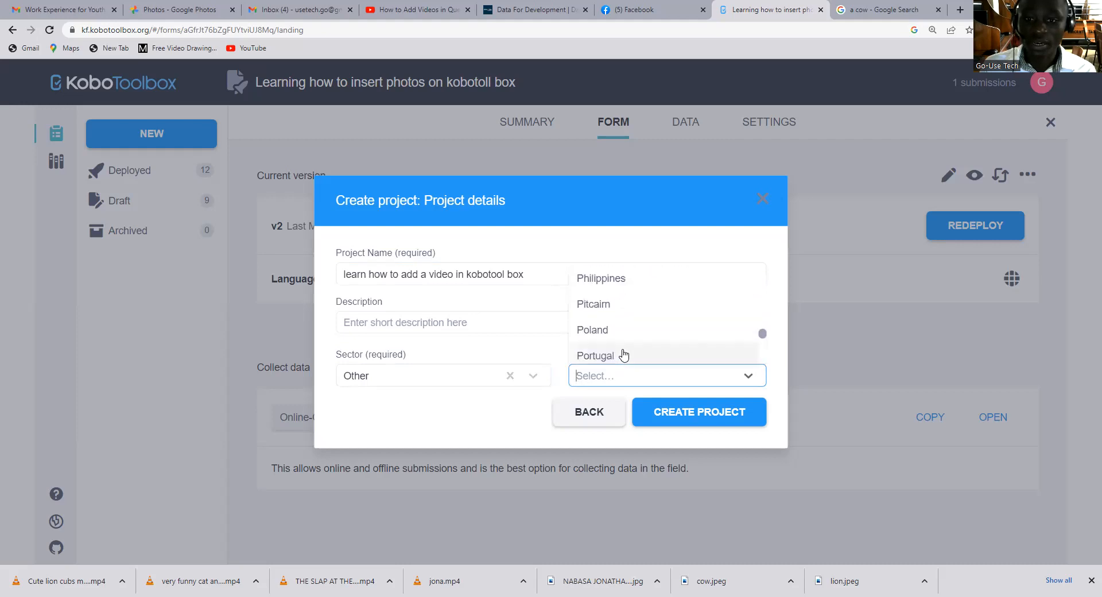
scroll(614, 347, "down", 6)
scroll(606, 327, "up", 5)
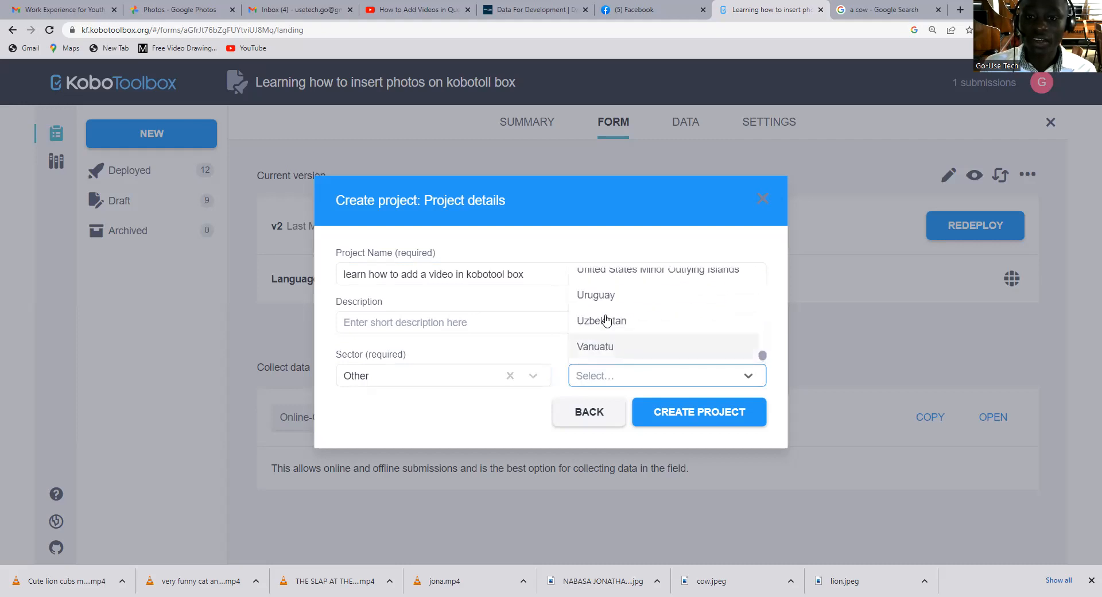
scroll(608, 316, "up", 2)
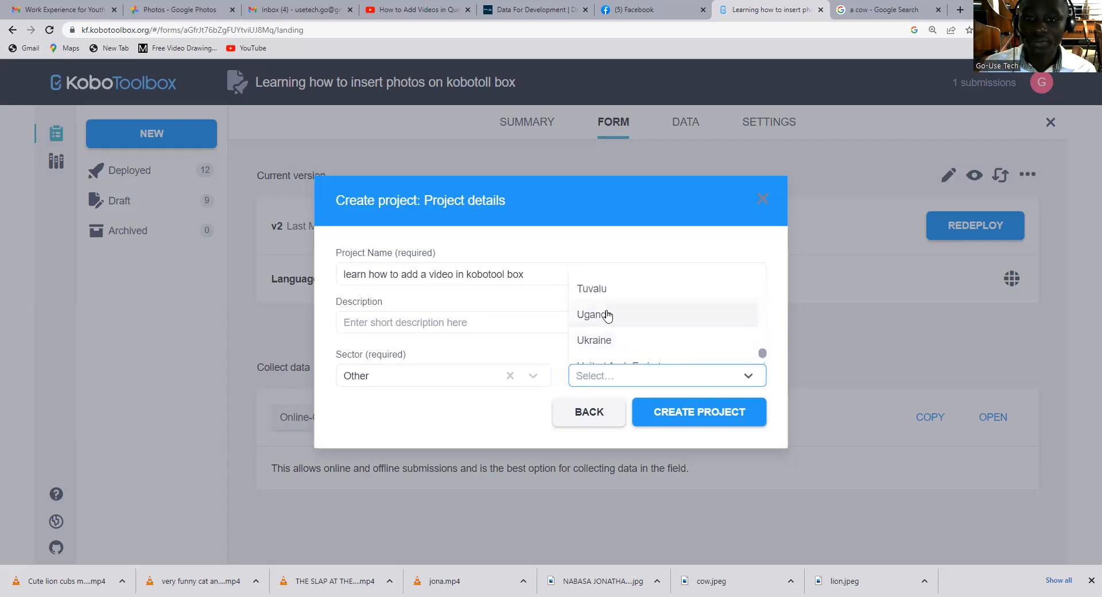
left_click(608, 313)
left_click(702, 425)
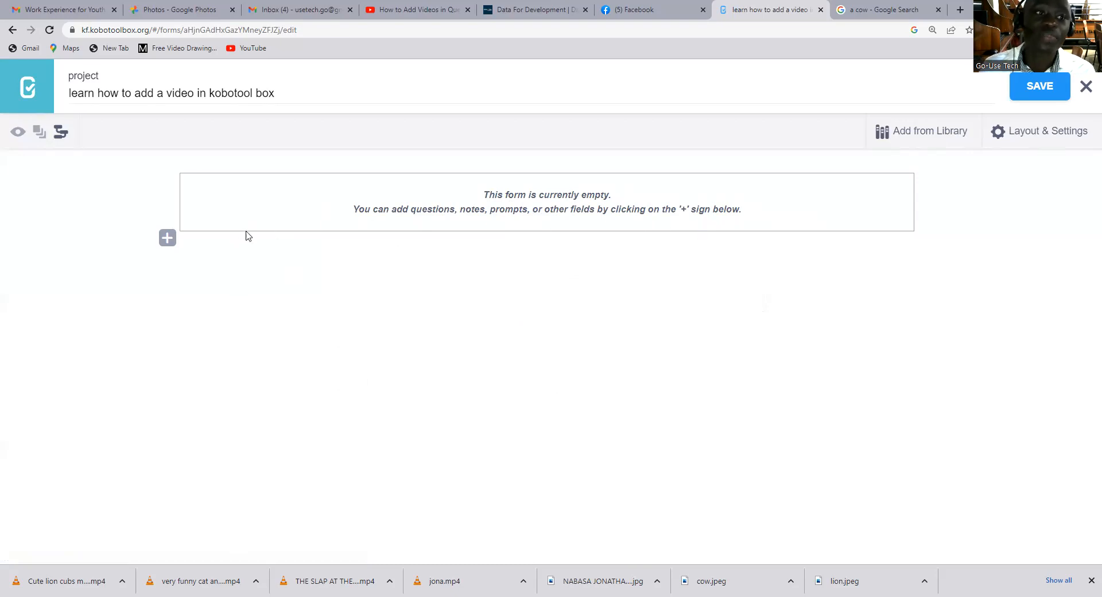
Add a Note question titled "Introduction" to the empty form.
left_click(167, 239)
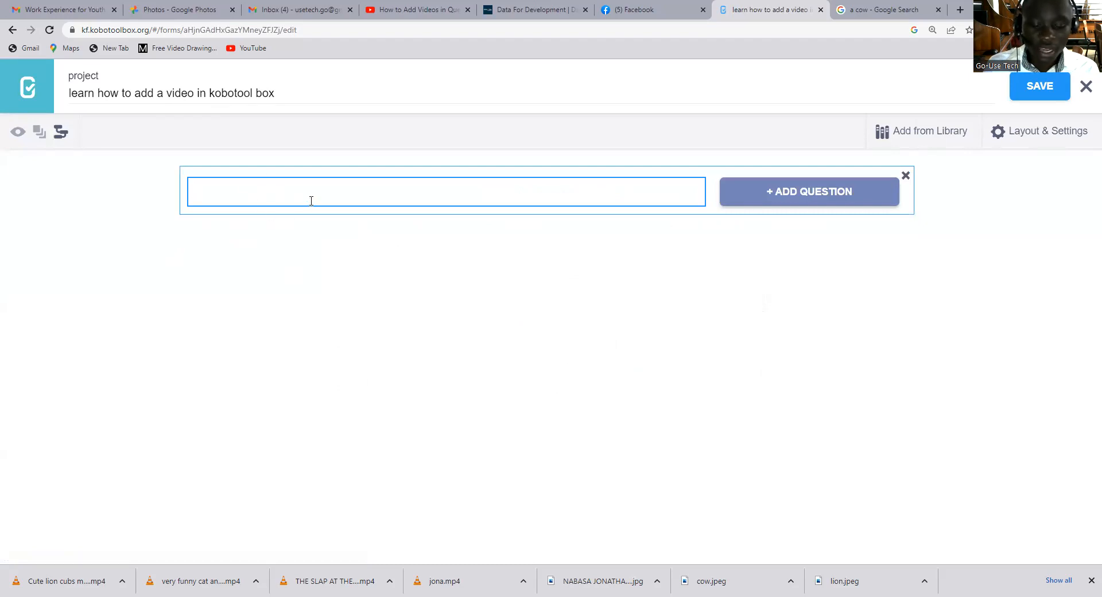
type("Introdu")
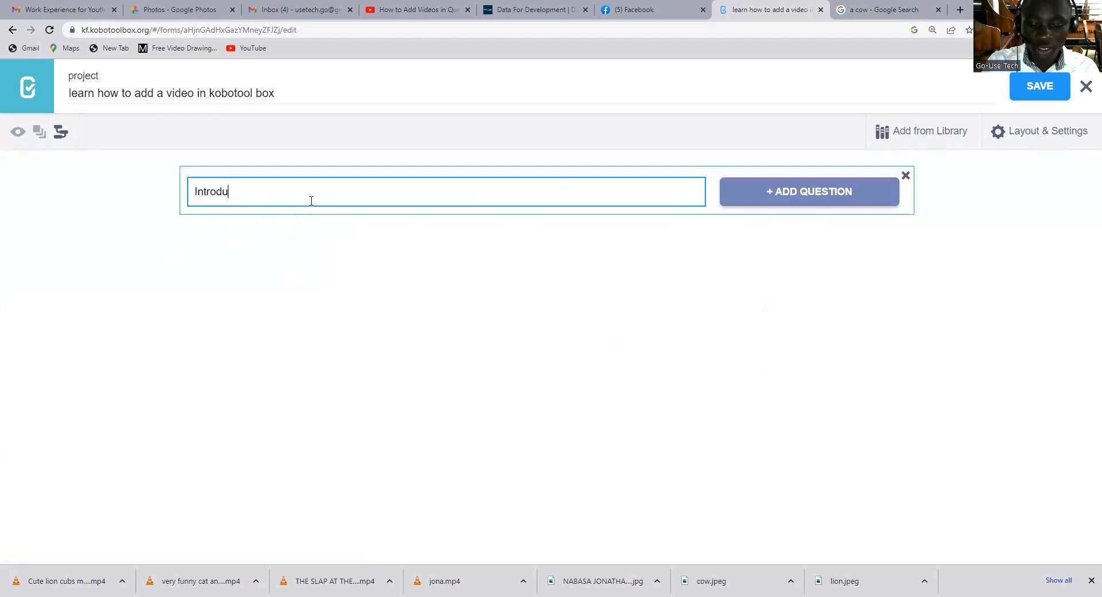
type("ction")
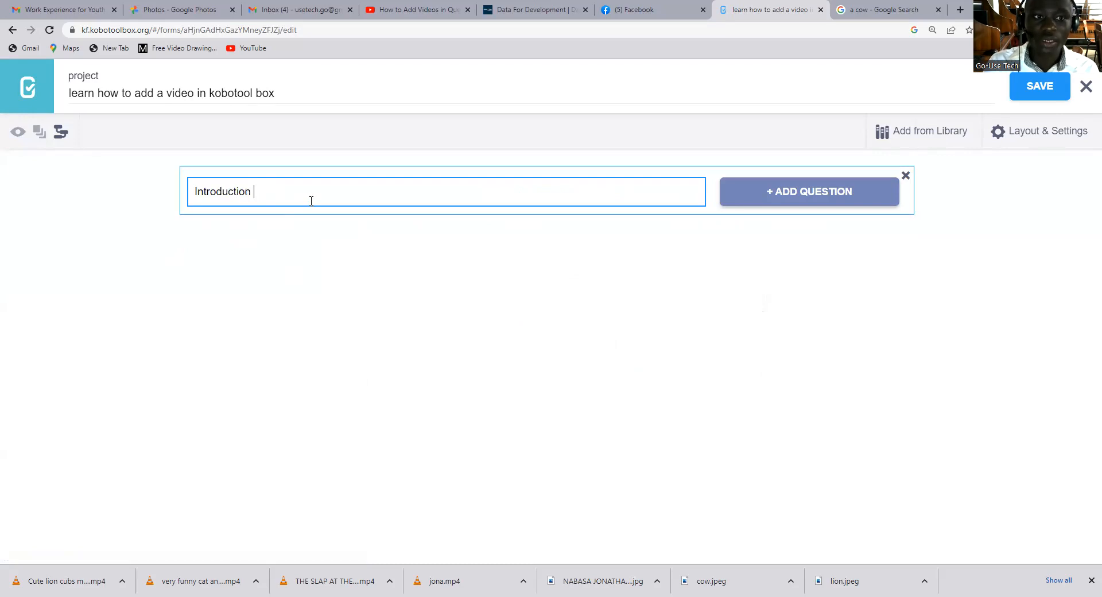
left_click(765, 207)
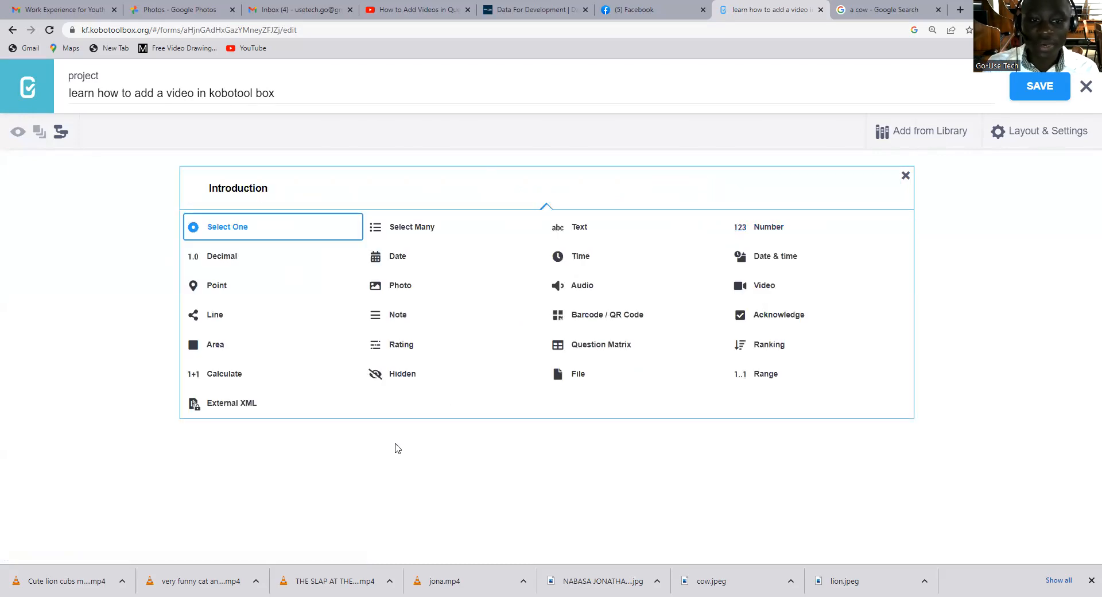
left_click(406, 315)
Enter "Welcome to go usetech learning centre" as the hint of the Introduction note.
left_click(293, 201)
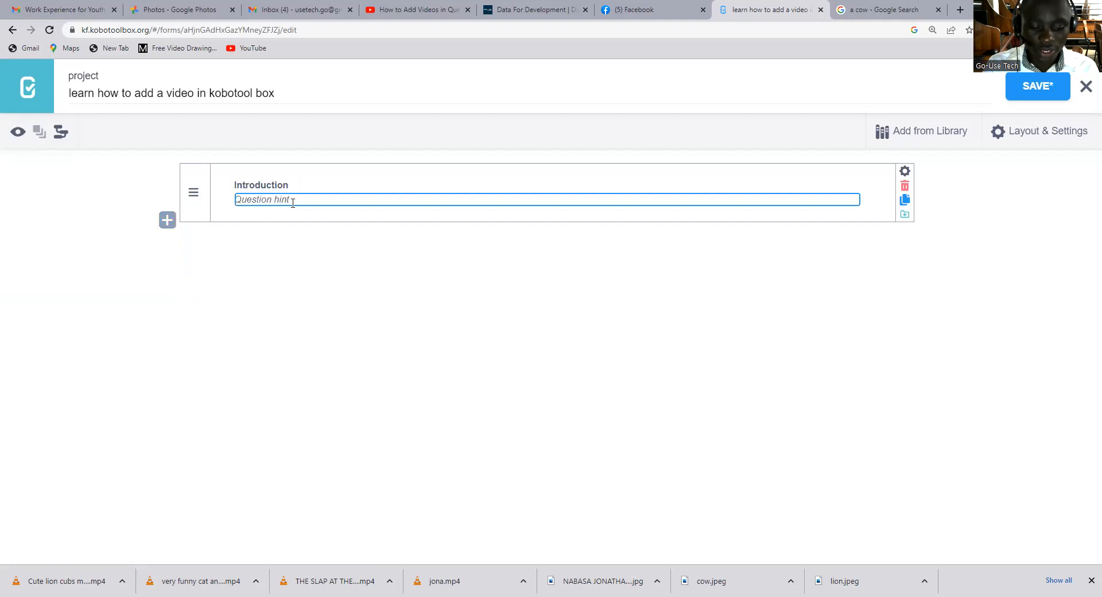
type("Welcome to")
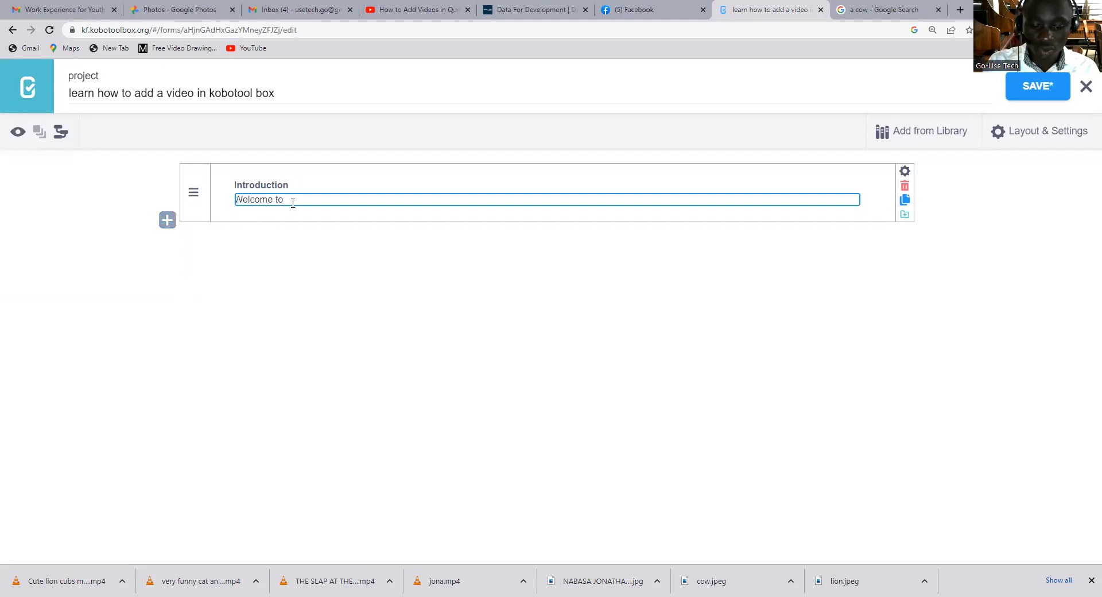
type(" gousetech ")
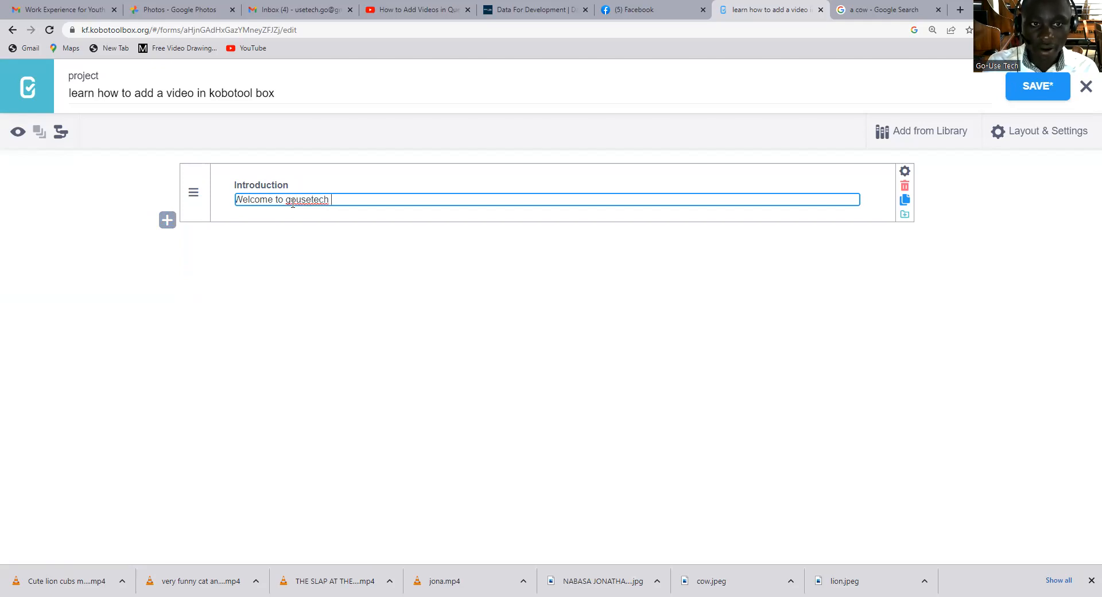
type("learn")
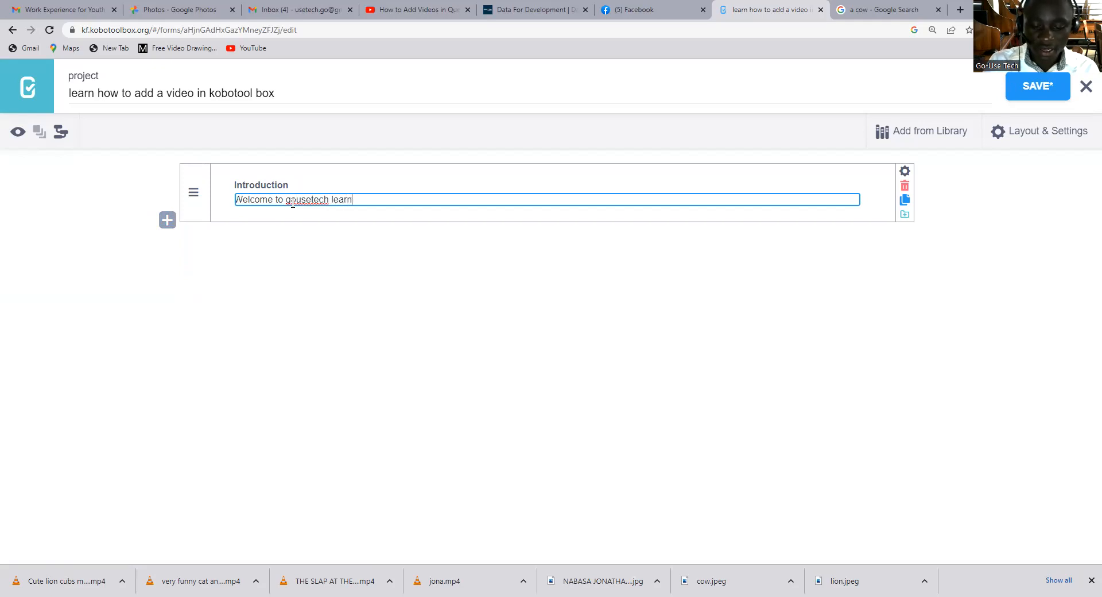
type("ing seentre")
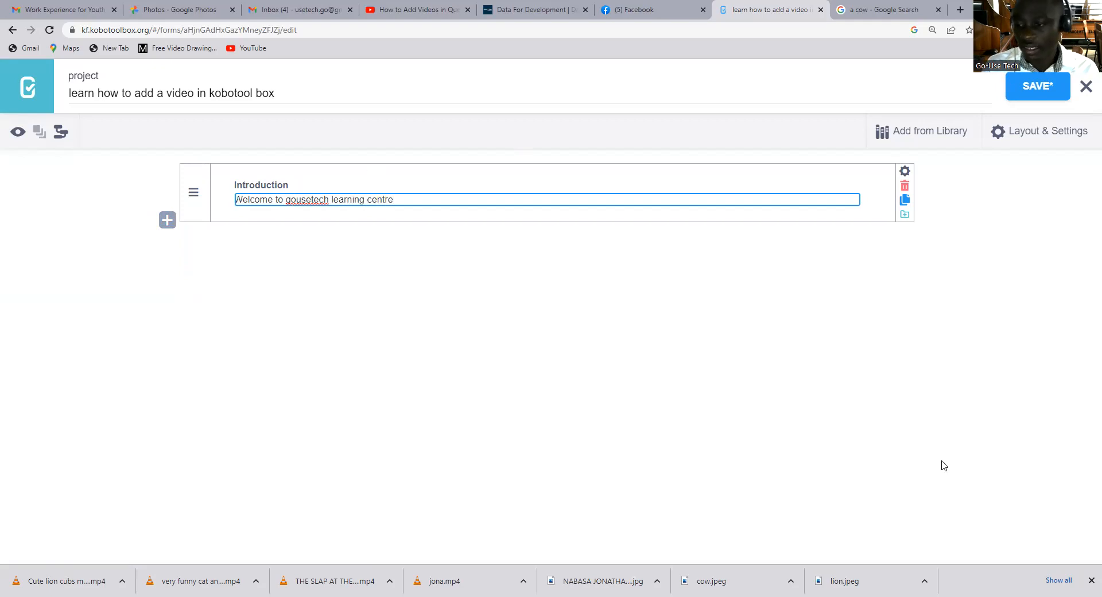
scroll(577, 304, "up", 6)
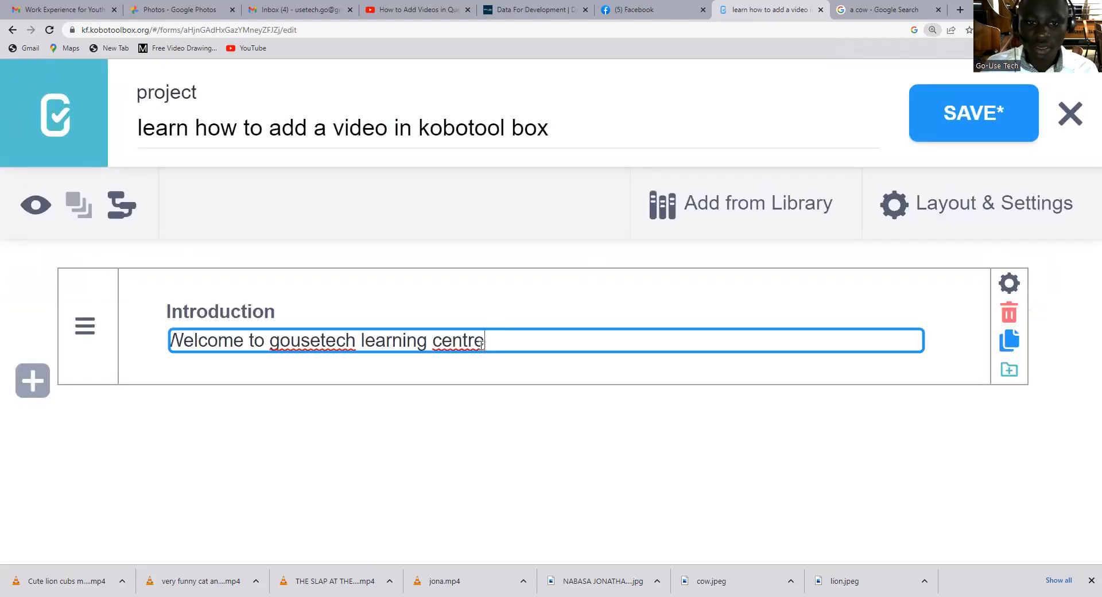
left_click(291, 341)
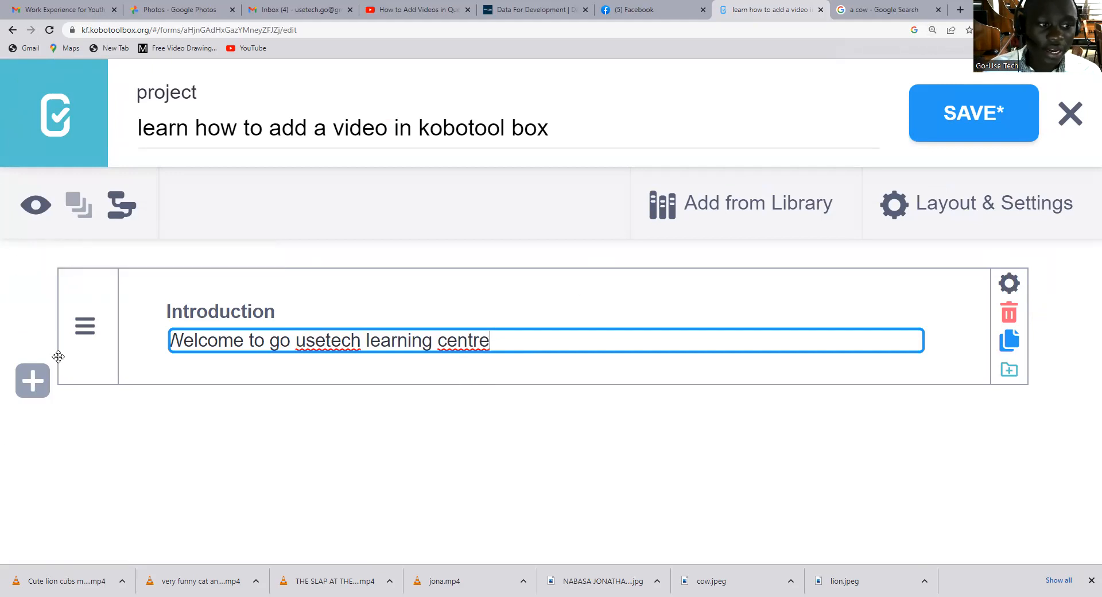
Add a Select One question below the introduction with the text "Who is in this video ?".
left_click(33, 380)
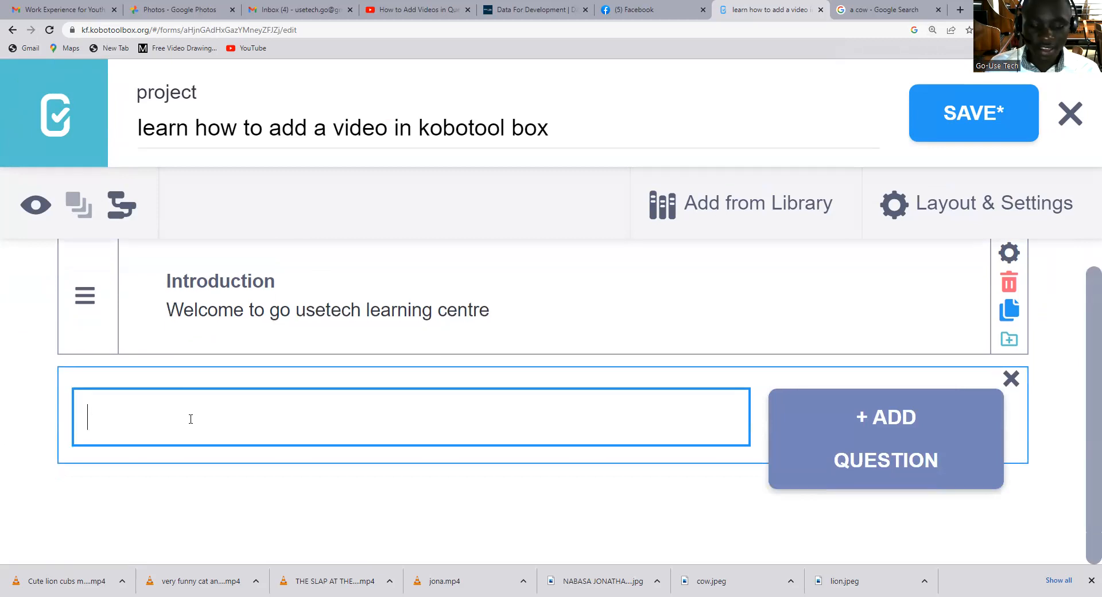
type("WJ")
key("BackSpace")
type("H")
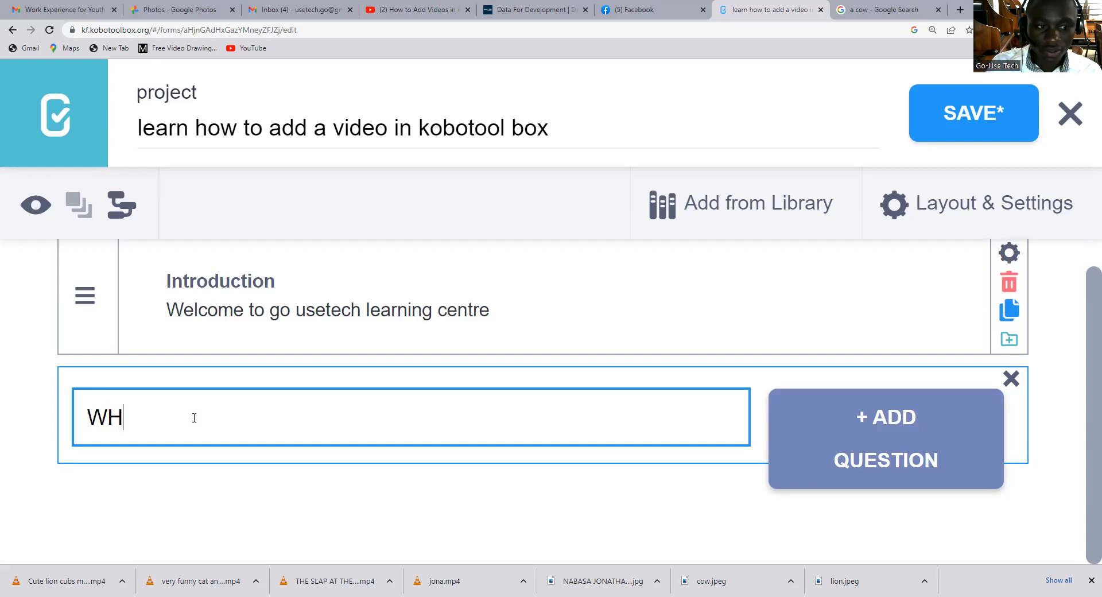
key("BackSpace")
type("ho ")
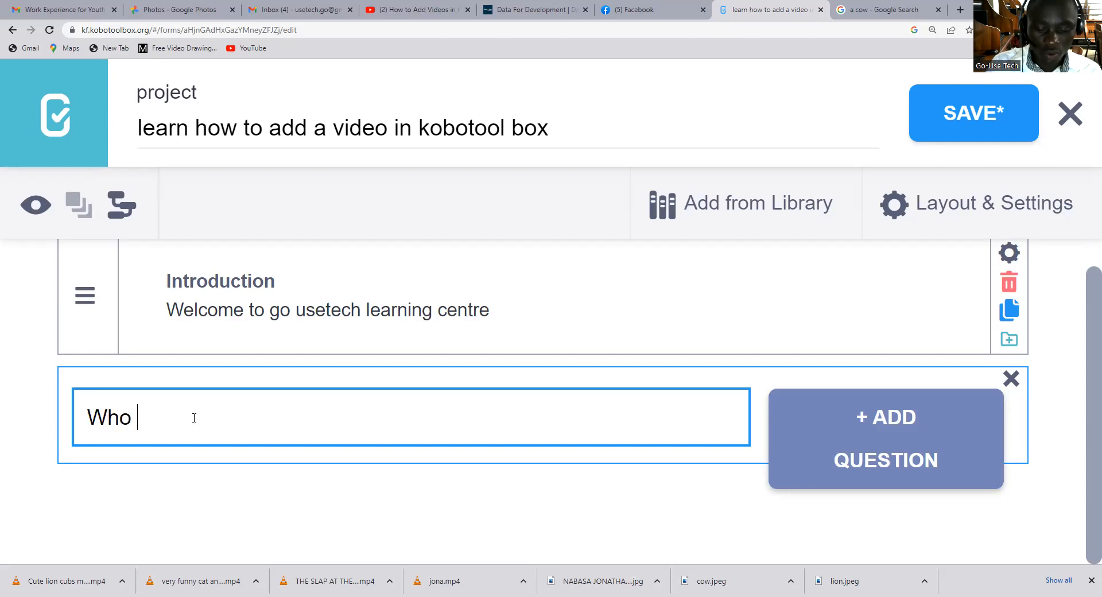
type("is in this video ")
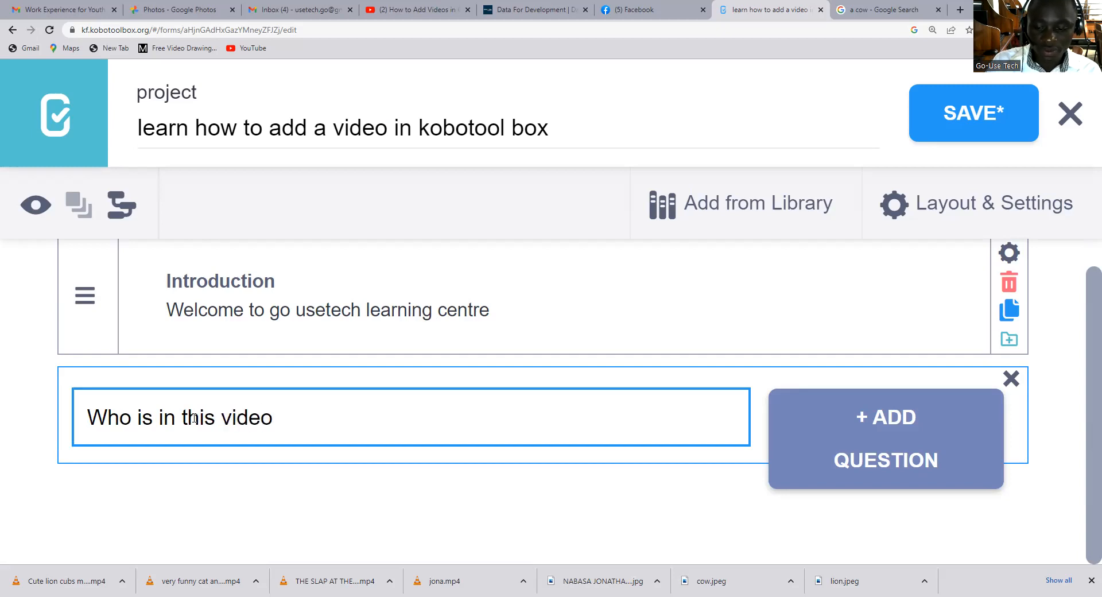
type("?")
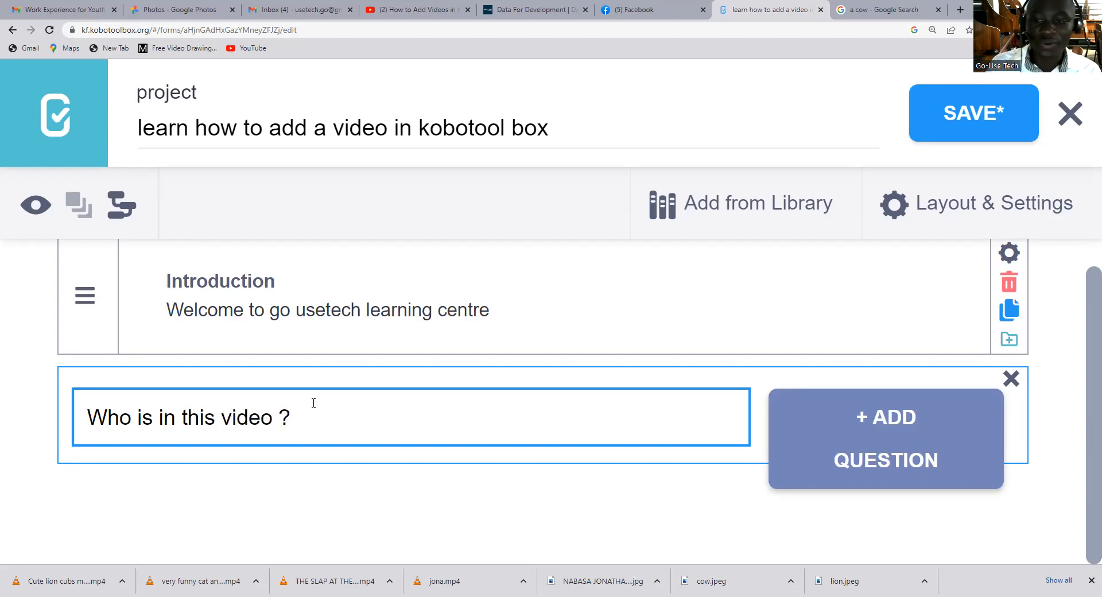
left_click(859, 470)
scroll(459, 487, "down", 4)
scroll(178, 304, "up", 3)
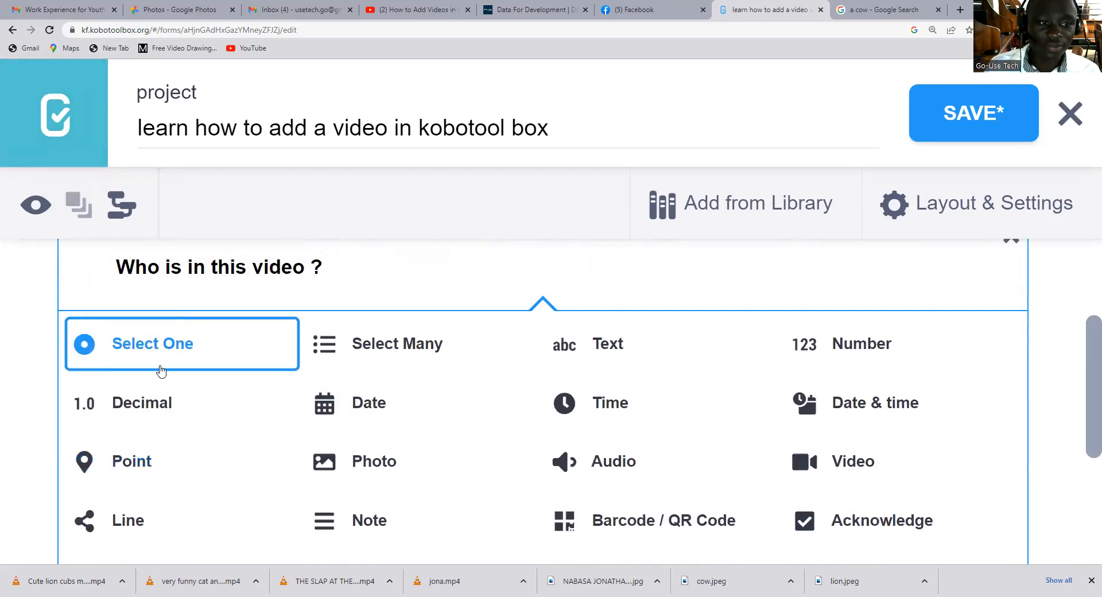
left_click(238, 344)
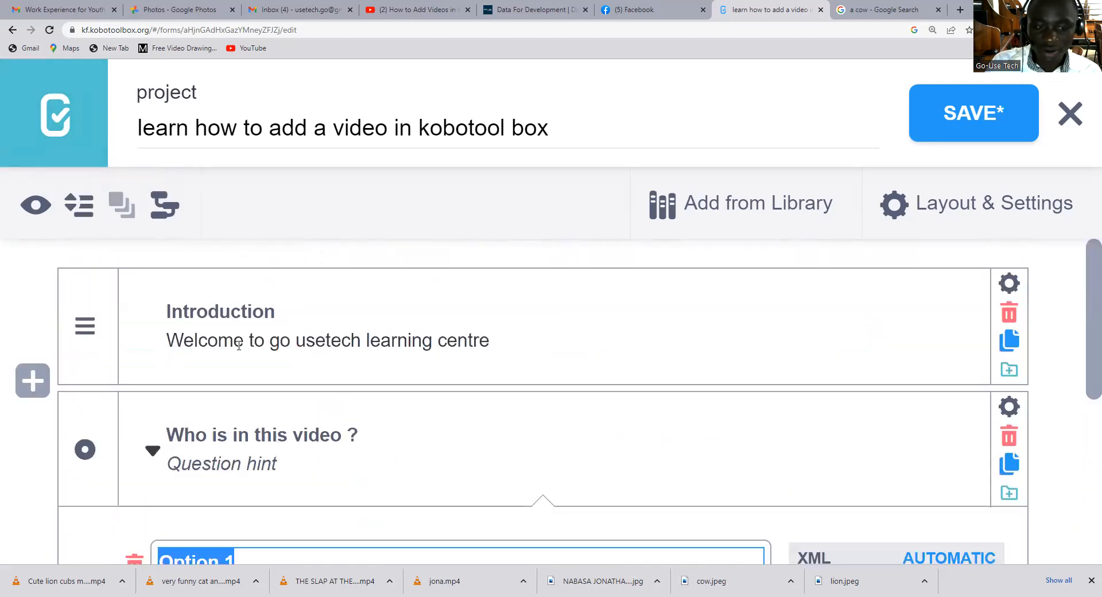
Replace the first two default response options of the video question with two different people's first names in capitals.
key("BackSpace")
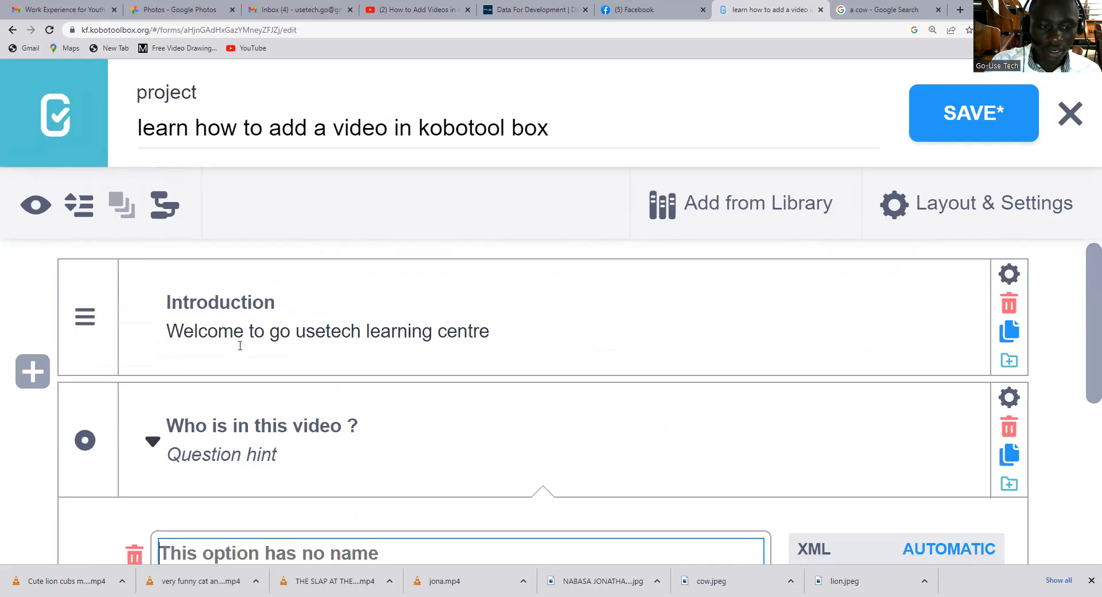
key("ctrl+minus")
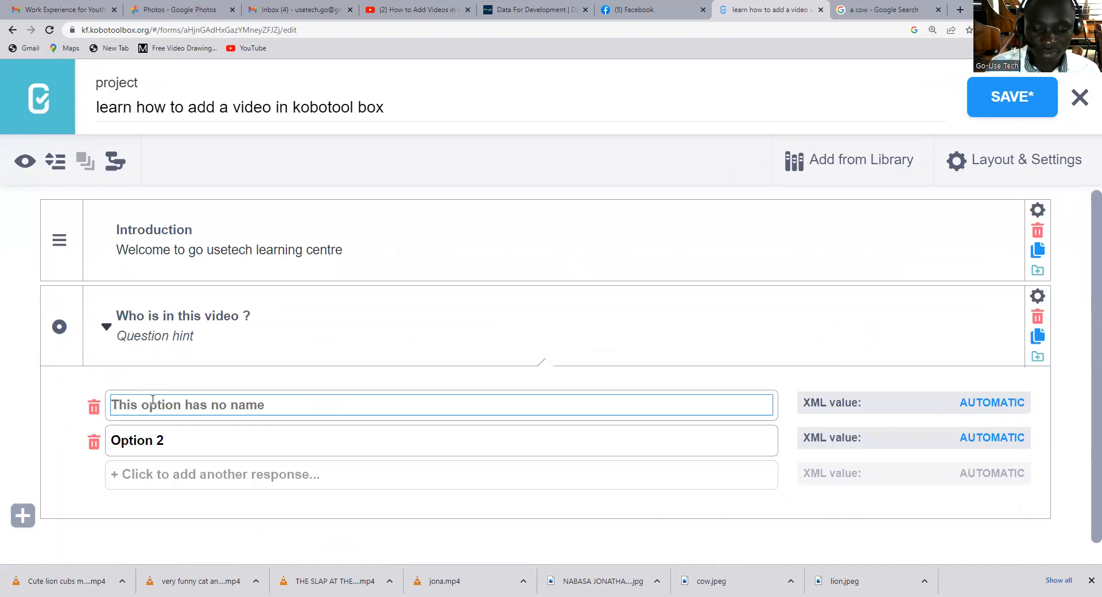
type("PATRIC")
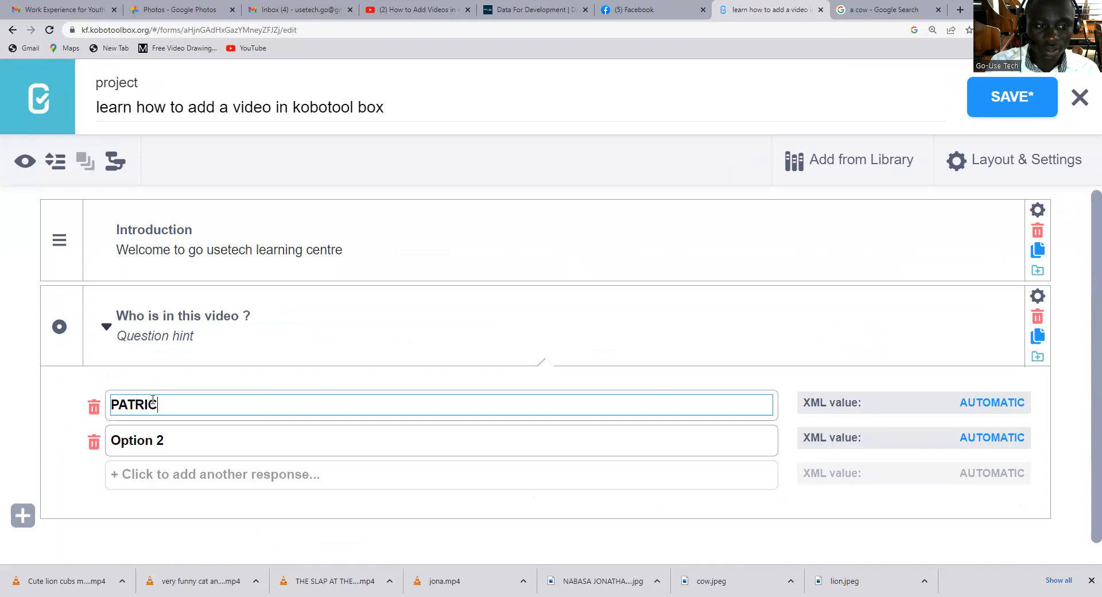
type("IA")
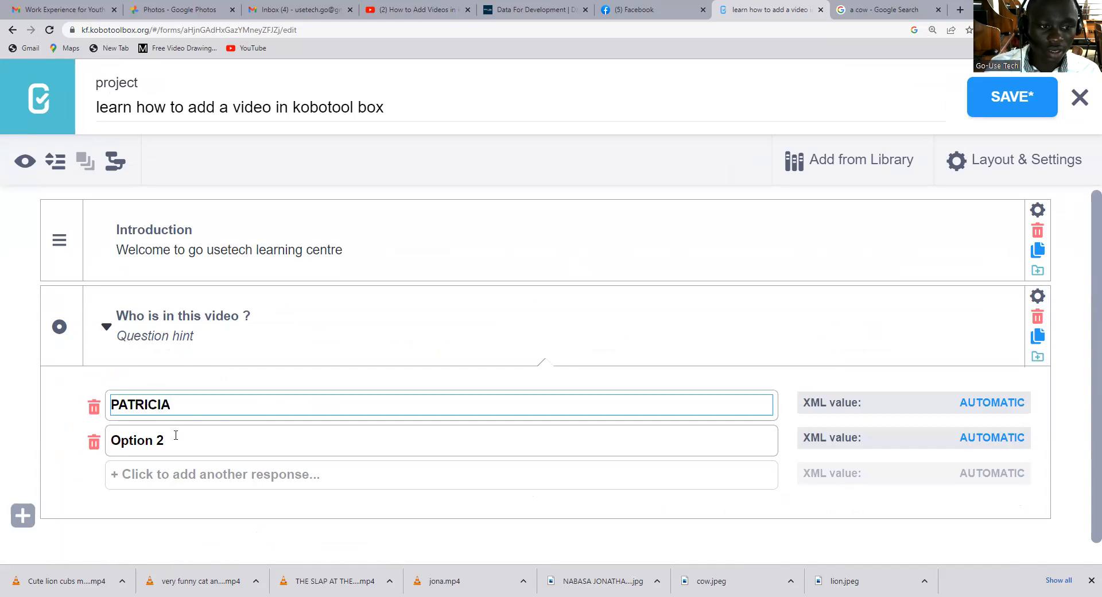
key("Tab")
type("J")
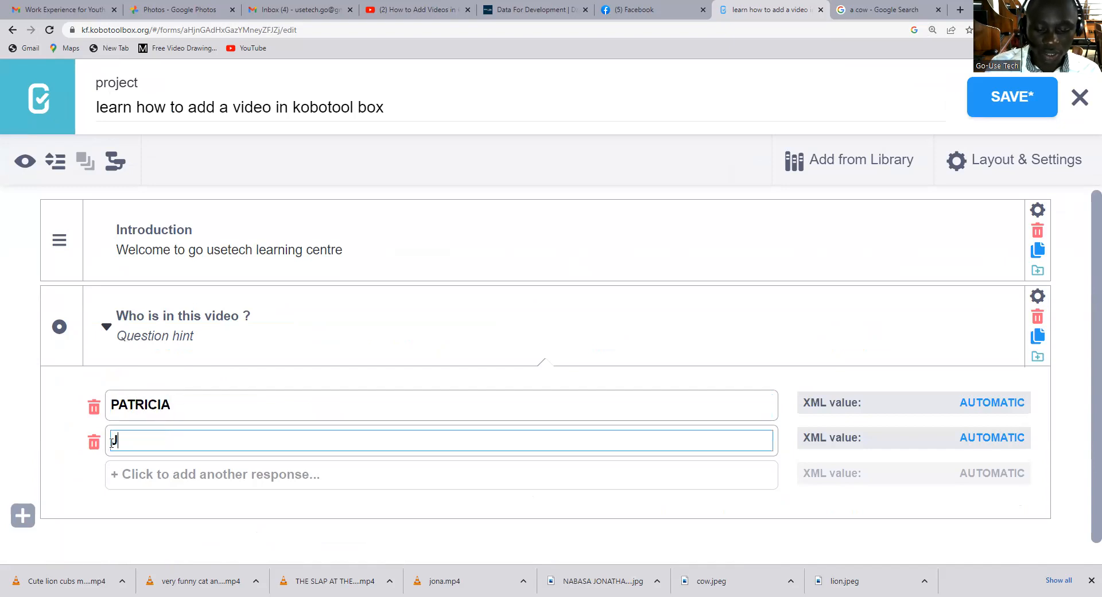
type("ONATHAN")
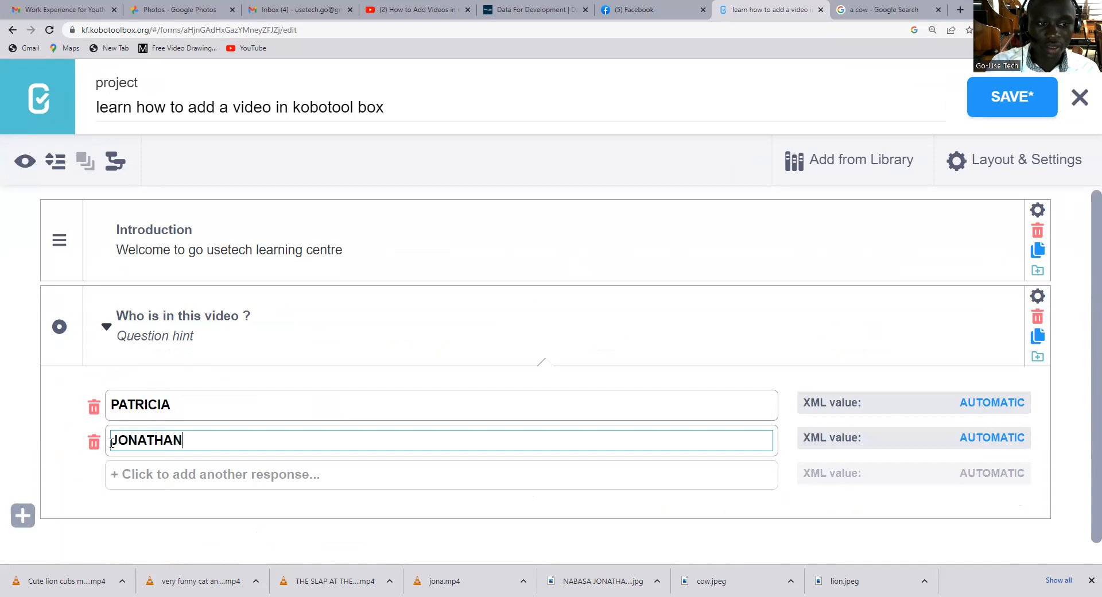
Add a third response option to the video question, containing another person's first name in capitals.
left_click(185, 475)
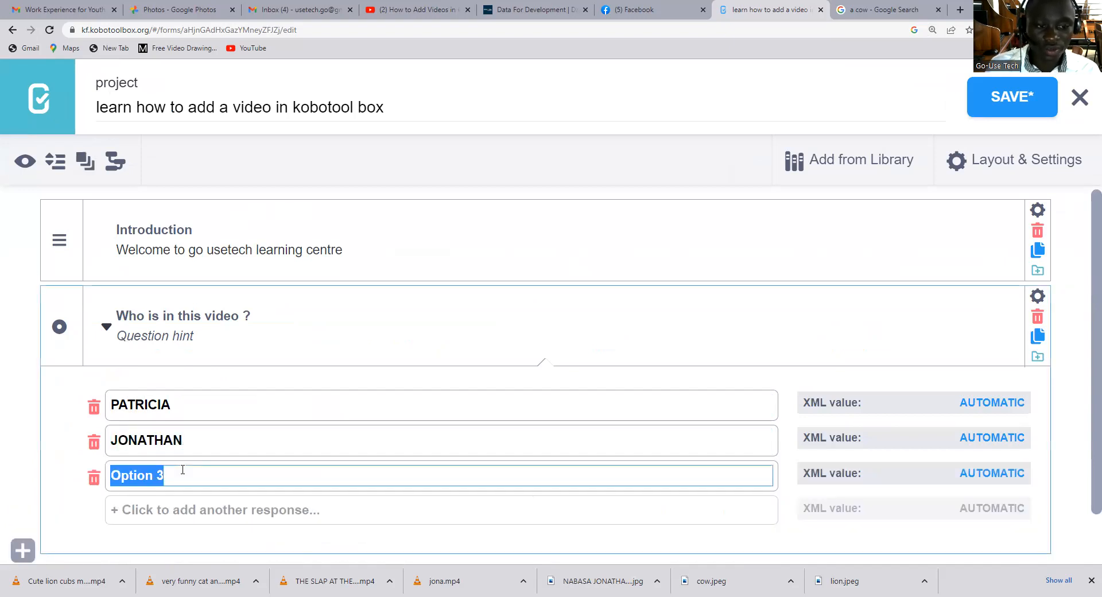
type("PENNIA")
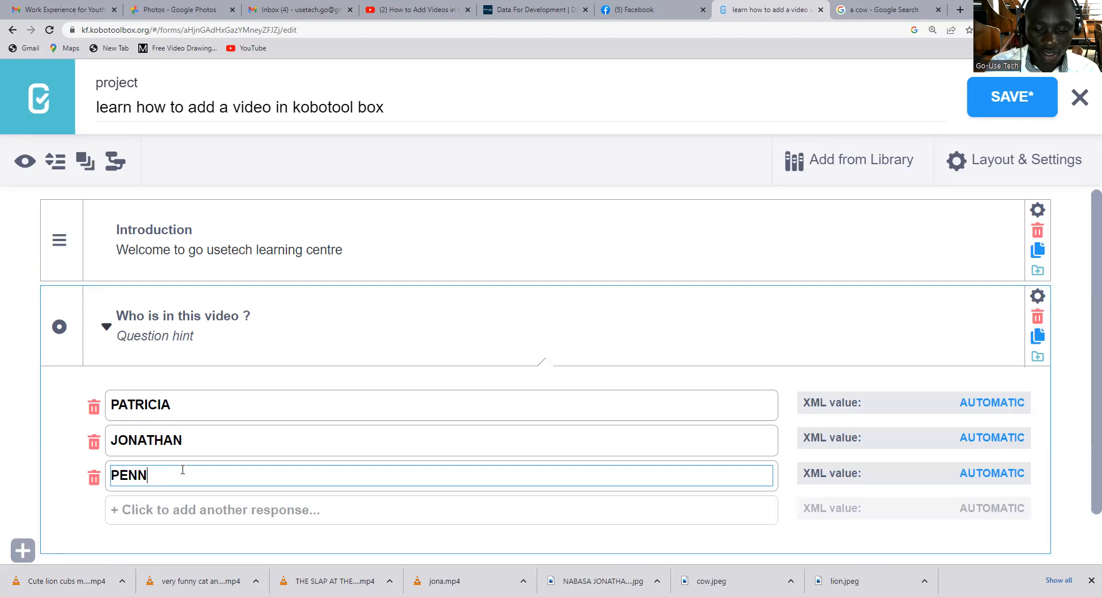
key("BackSpace")
type("NAH")
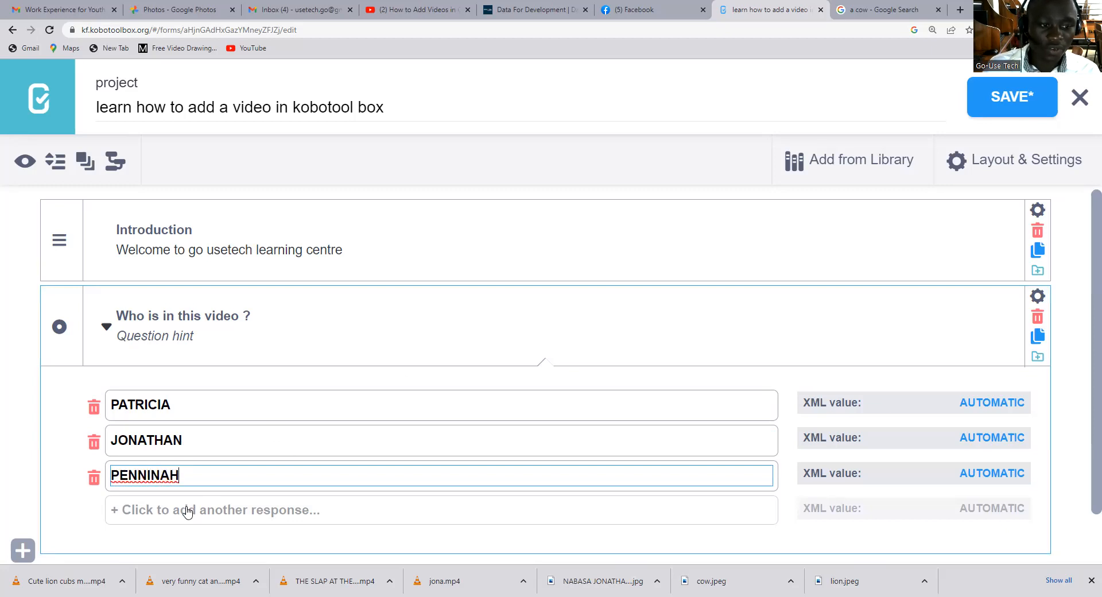
Add a fourth response option to the "Who is in this video ?" question, containing another person's first name in capitals.
left_click(186, 510)
type("PR")
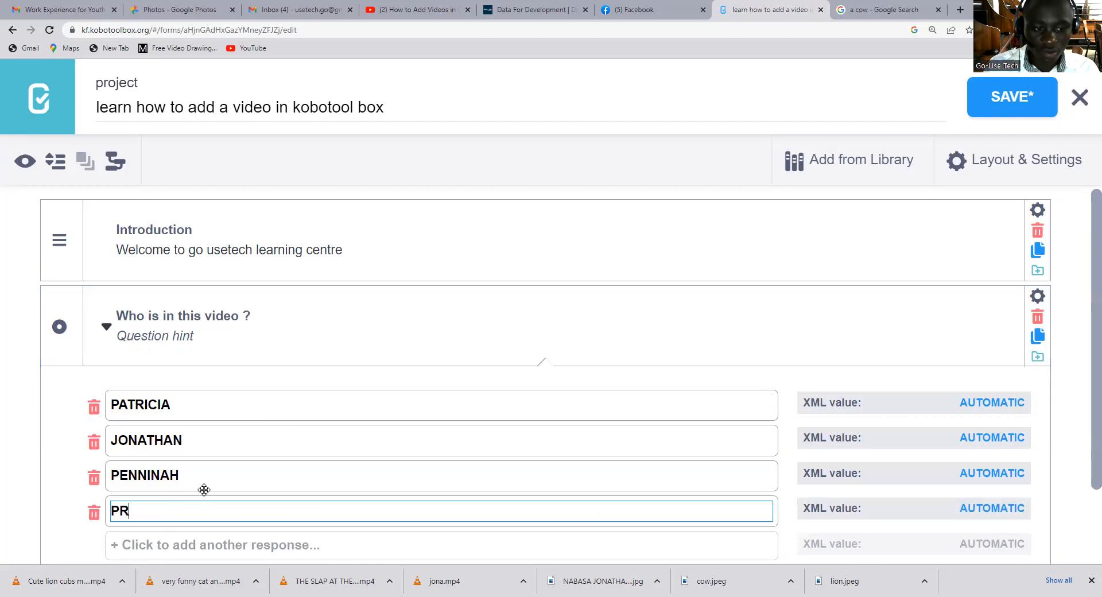
type("ECIOUS")
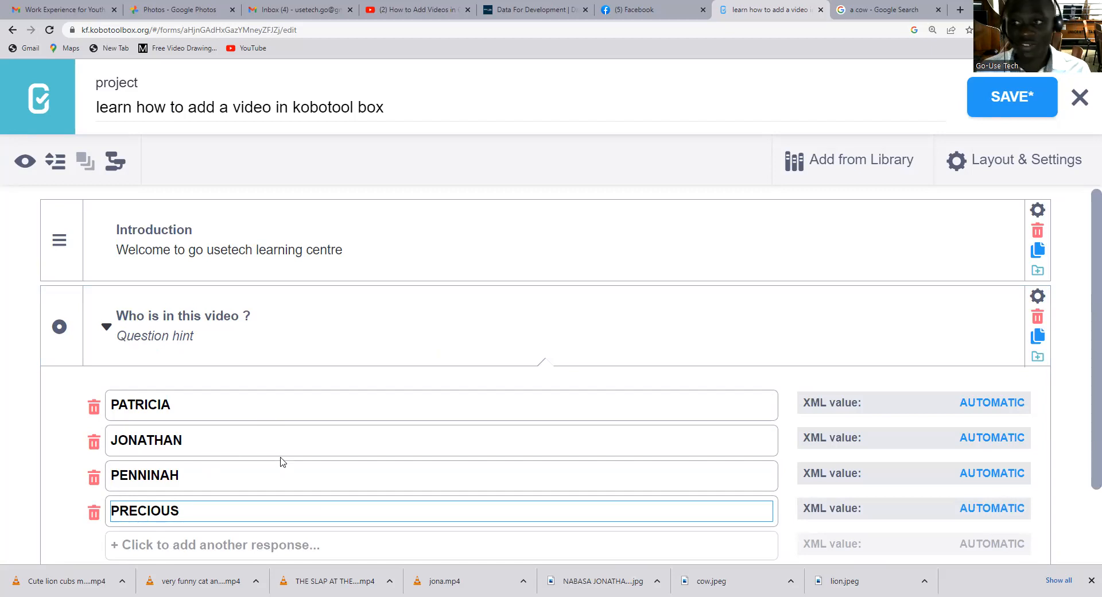
Add a Select One question below the existing ones with the text "In these videos below select a lion?".
scroll(240, 388, "down", 2)
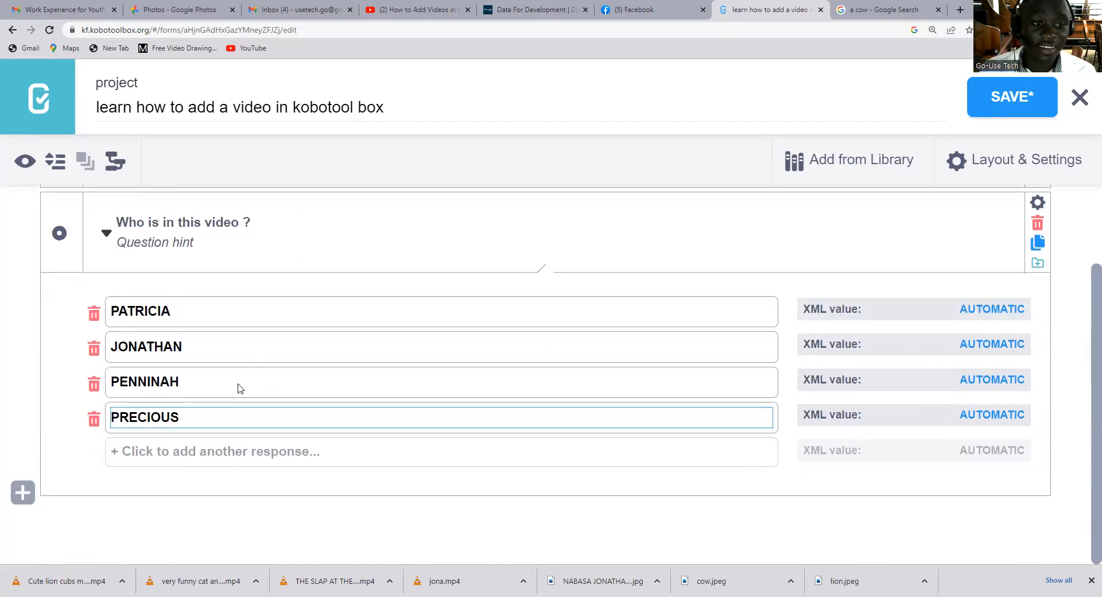
left_click(23, 493)
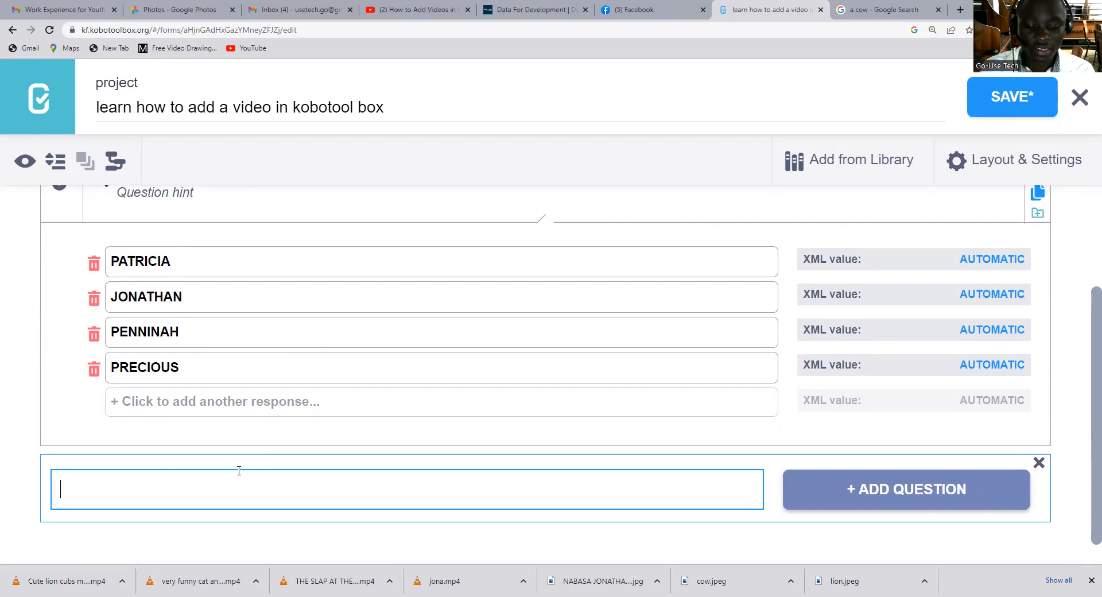
type("IN THIS")
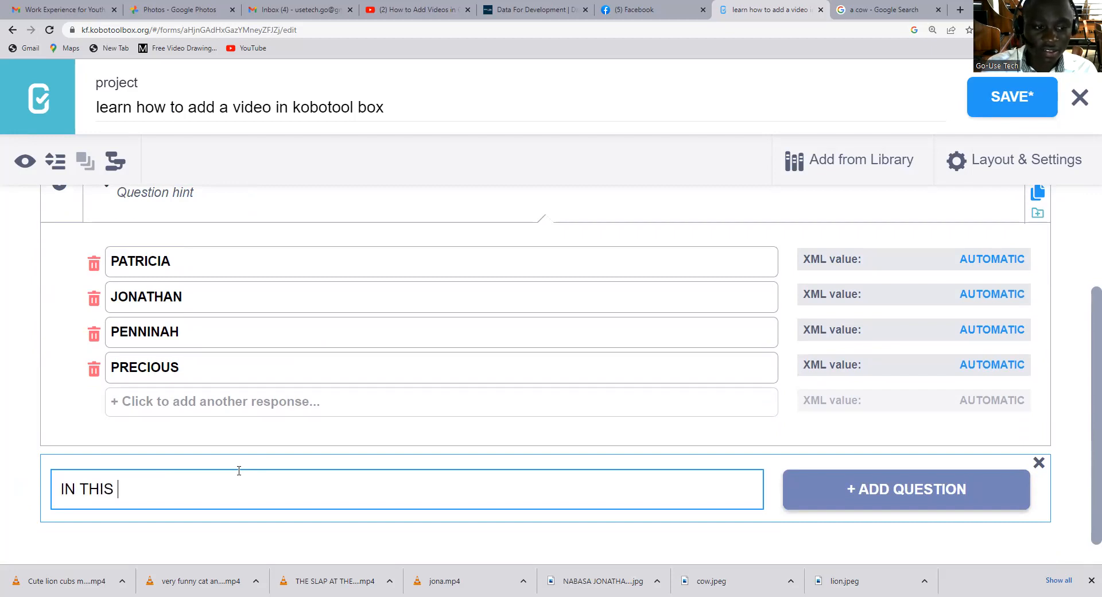
key("BackSpace")
key("BackSpace")
key("BackSpace")
key("BackSpace")
key("BackSpace")
key("BackSpace")
key("BackSpace")
key("BackSpace")
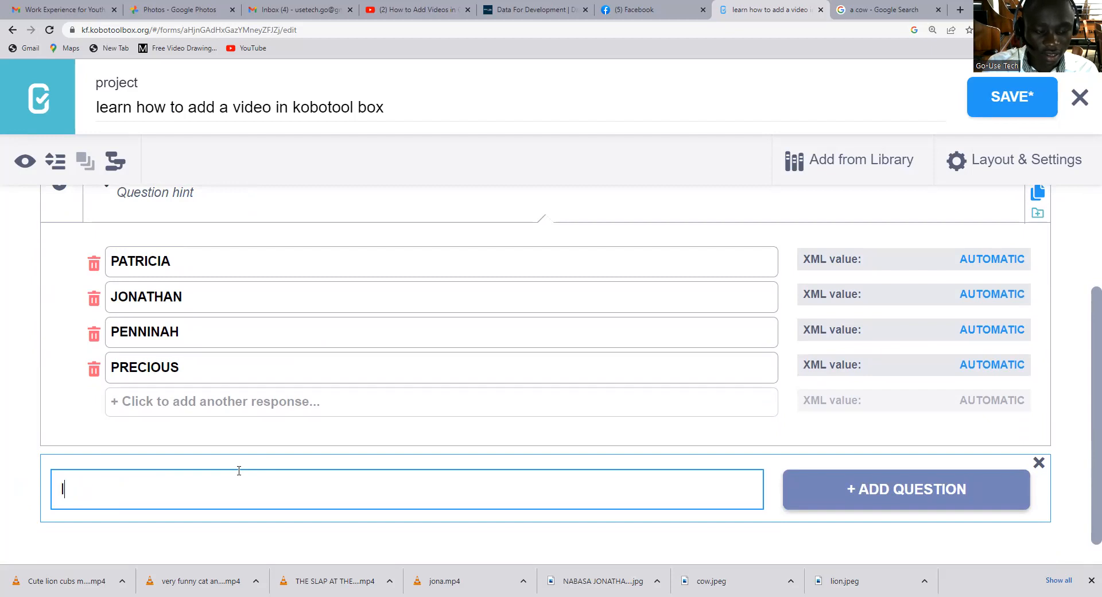
type("In thes")
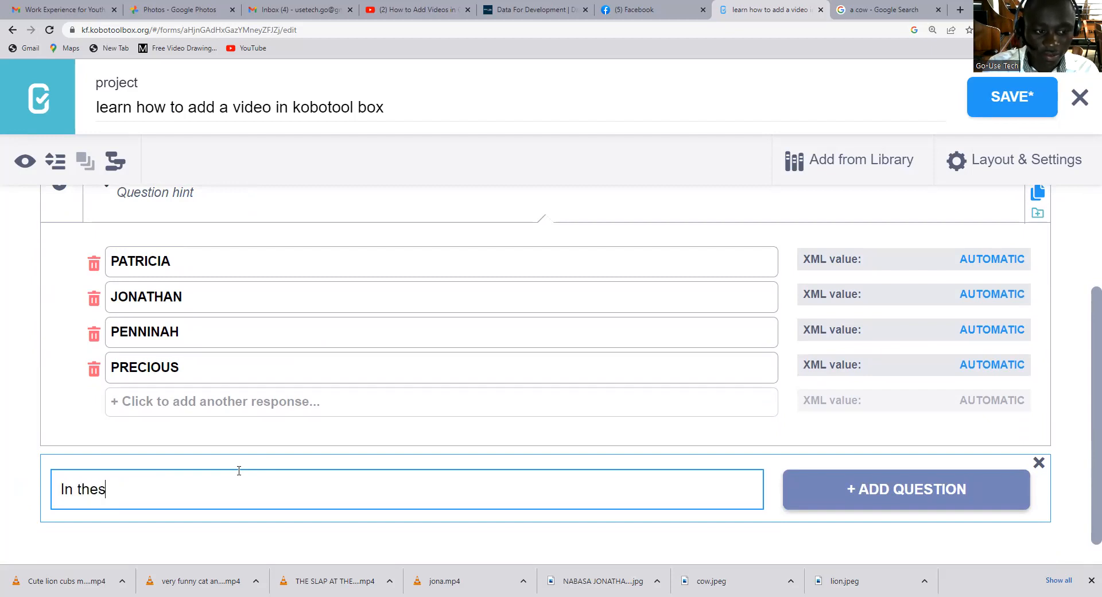
type("e vdeos")
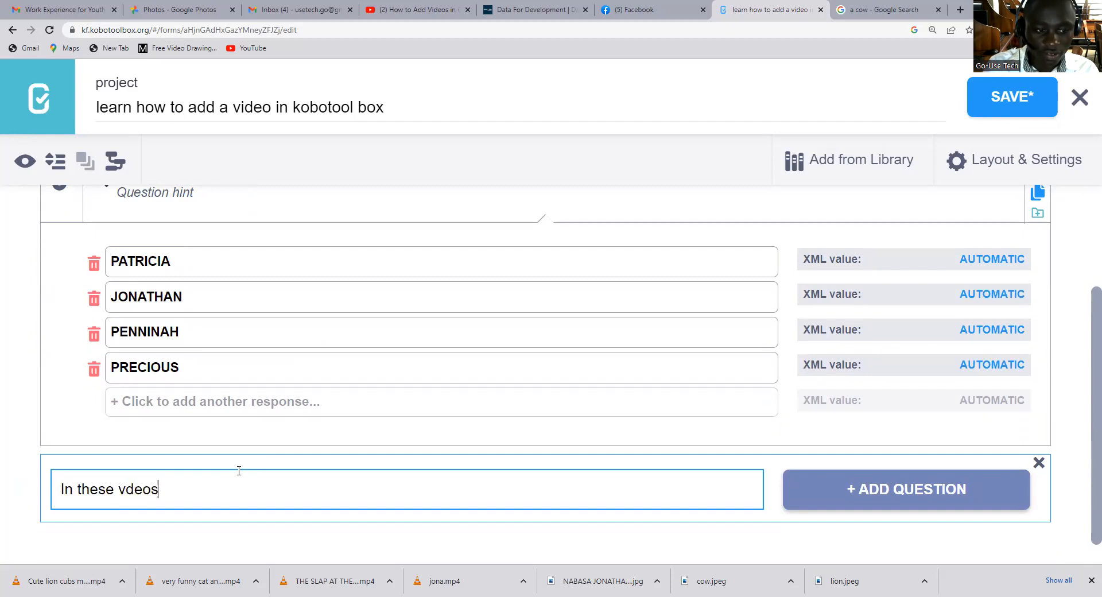
key("BackSpace")
key("BackSpace")
key("BackSpace")
key("BackSpace")
type("ideos below selct")
key("BackSpace")
key("BackSpace")
key("BackSpace")
key("BackSpace")
type("lect a lio")
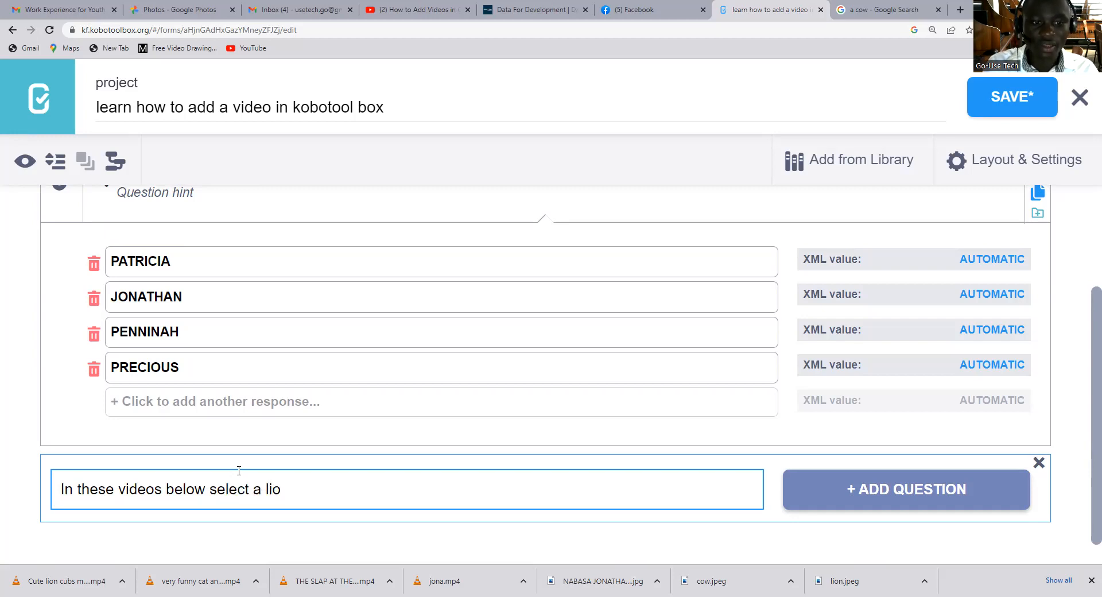
type("n?")
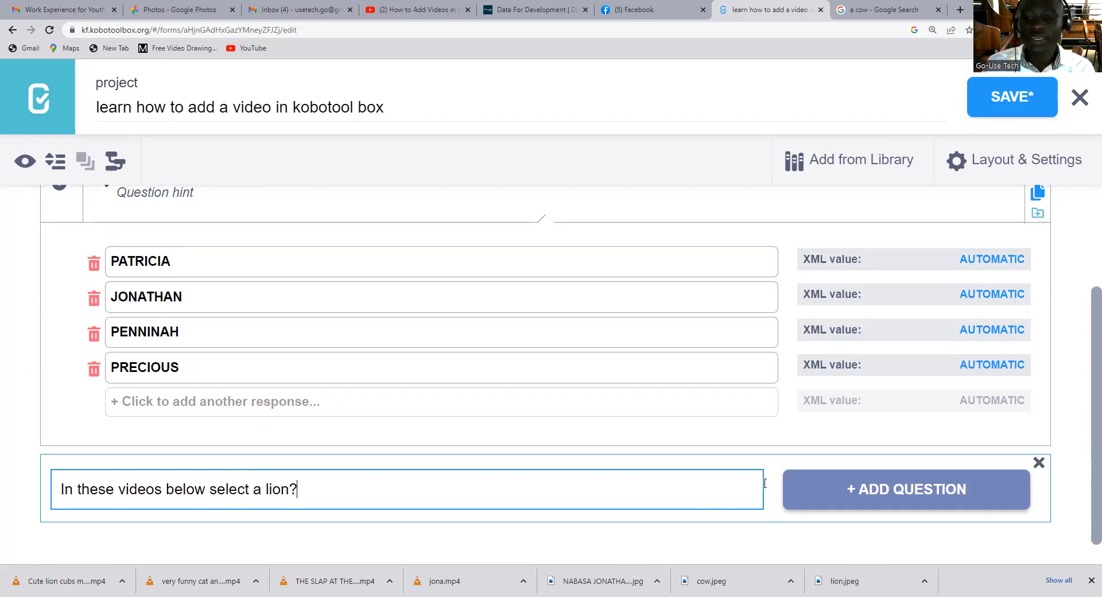
left_click(855, 488)
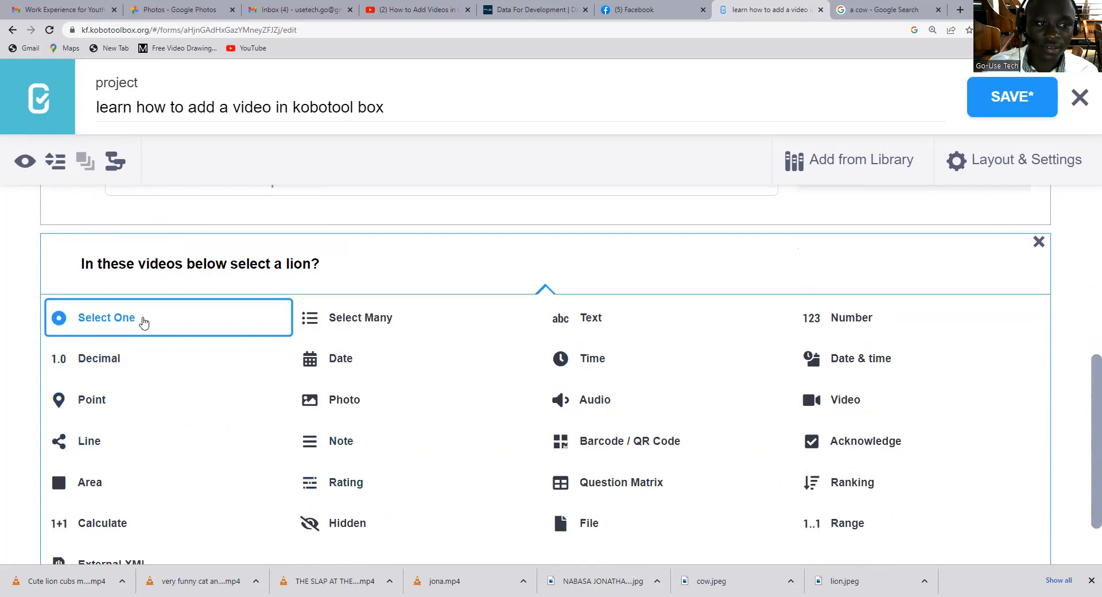
left_click(144, 320)
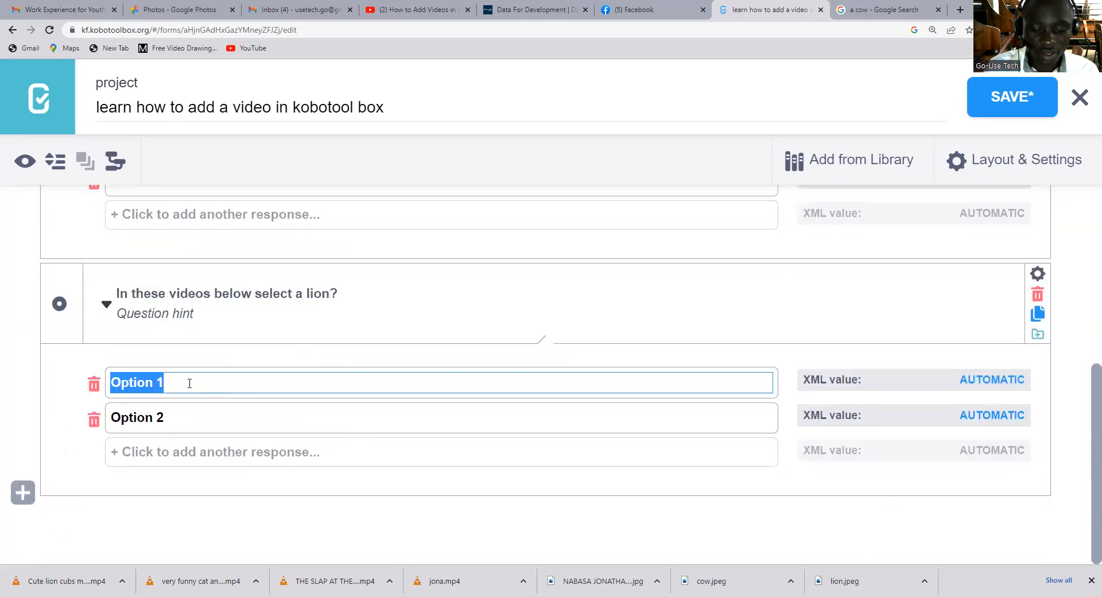
Give the lion question three response options: "Video a", "video b" and "video c".
type("Video")
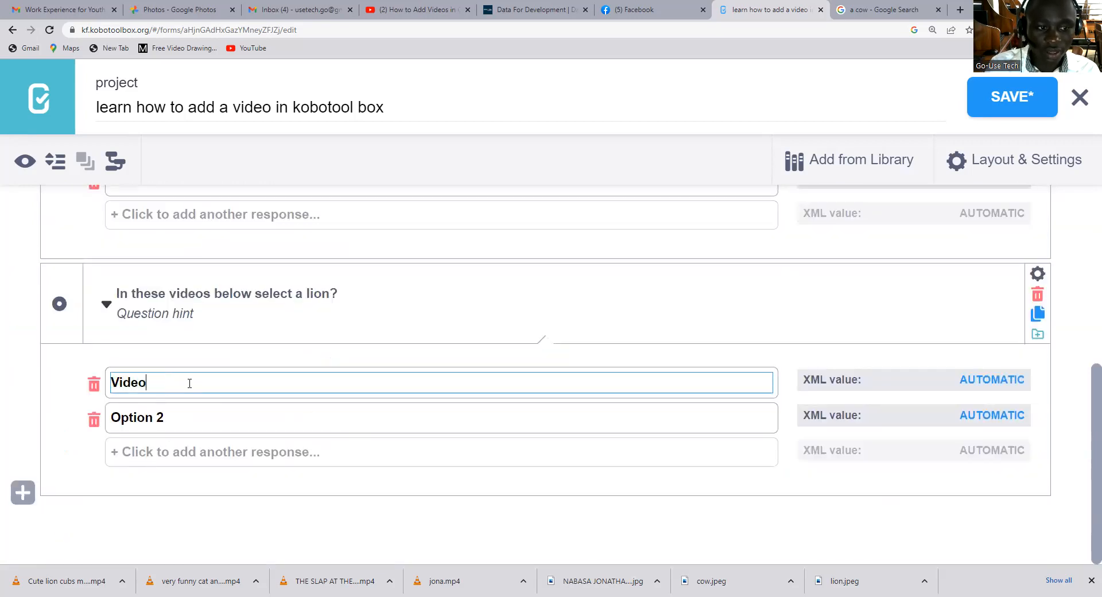
type(" a")
left_click(116, 419)
type("v")
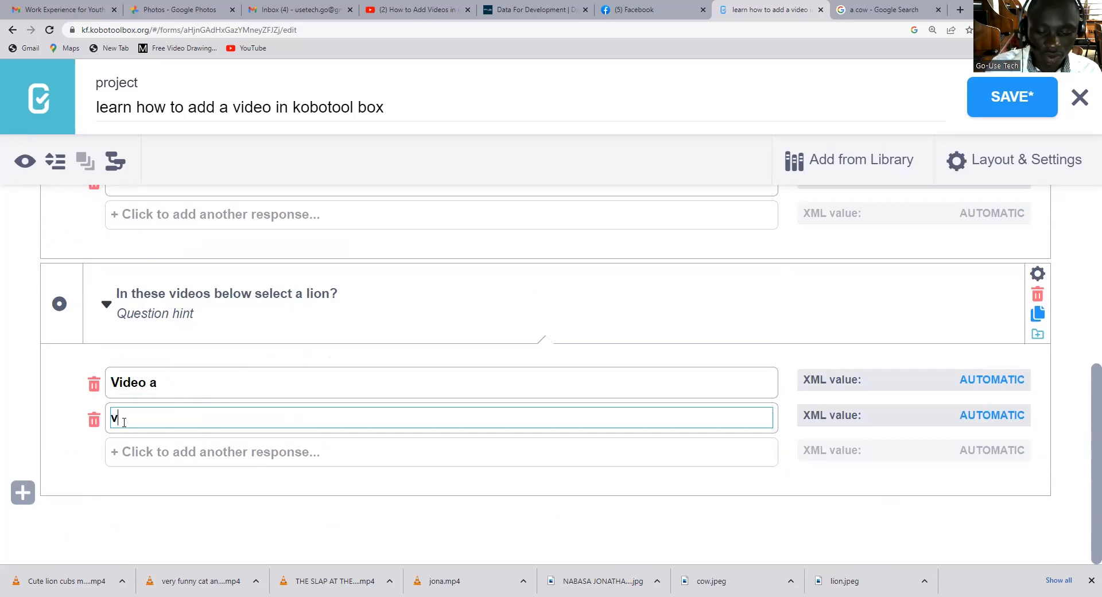
type("ideo b")
left_click(125, 451)
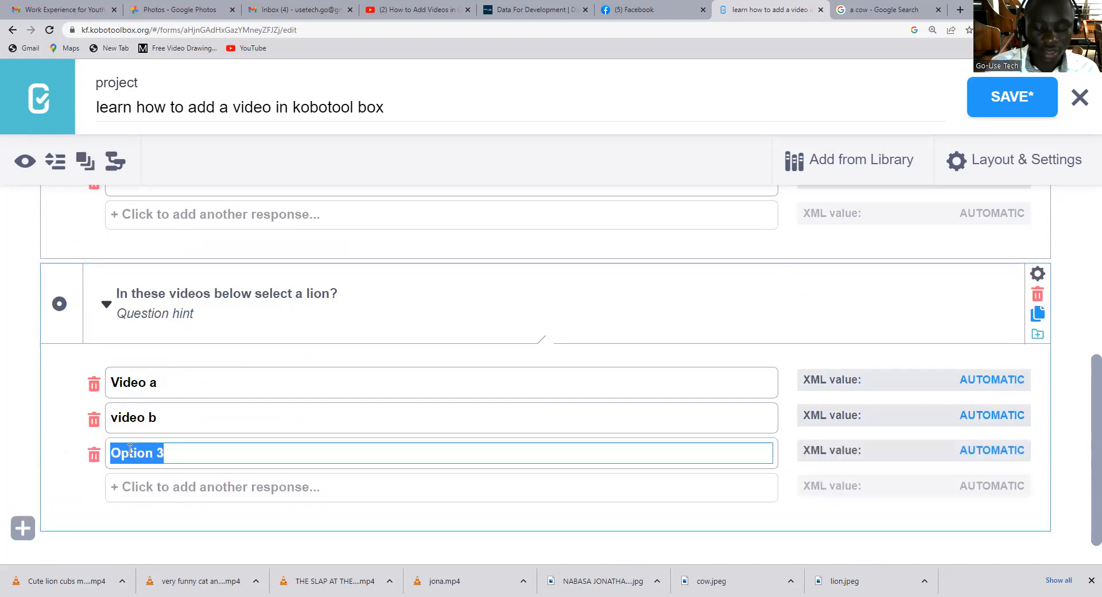
type("video")
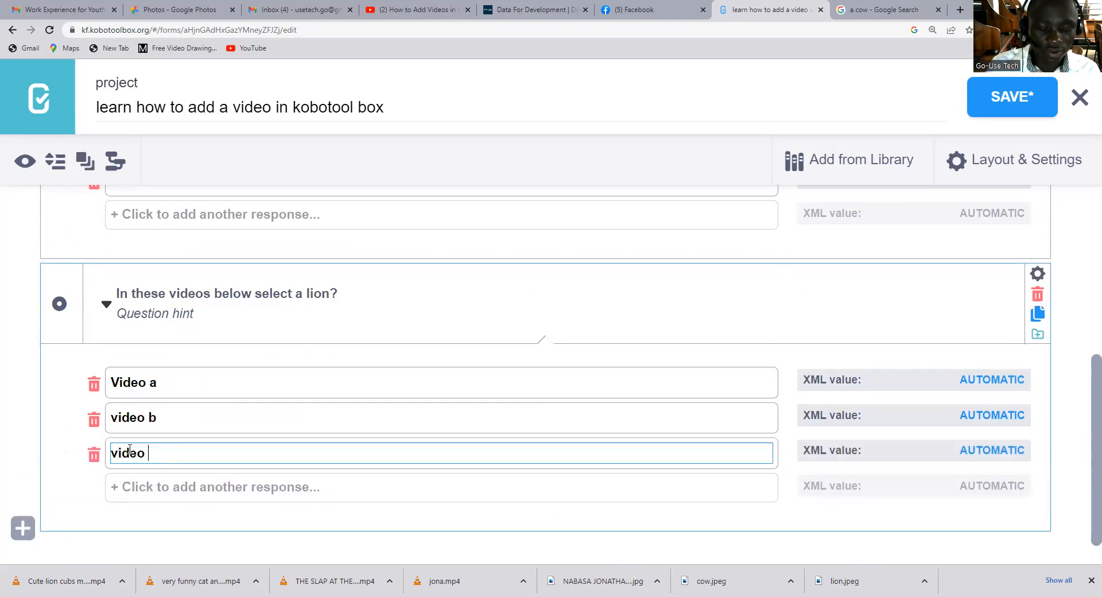
type(" c")
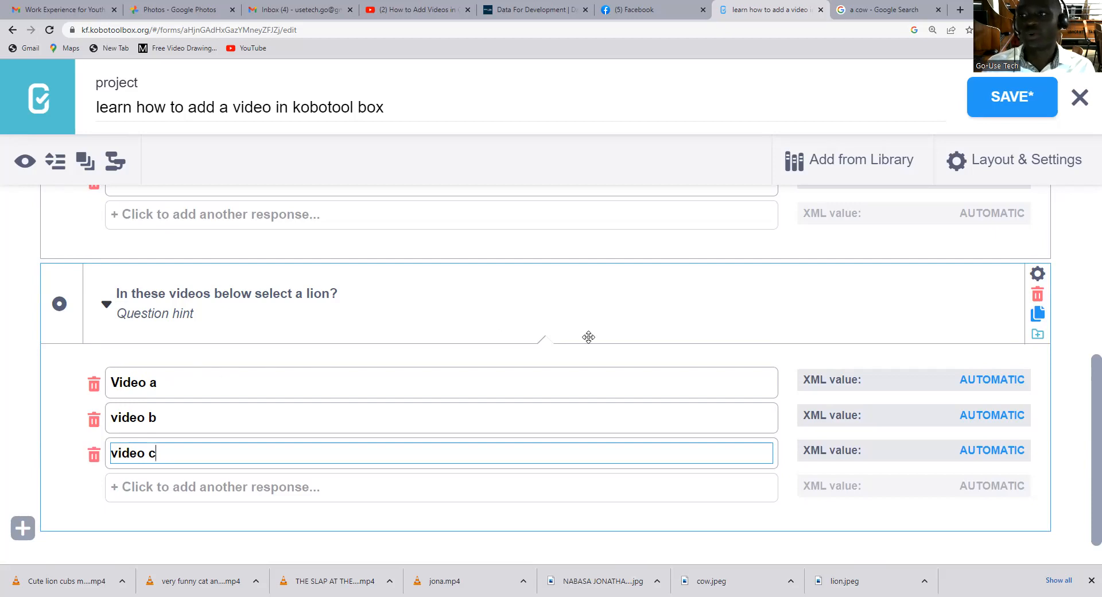
Save the form and reopen the draft project "learn how to add a video in kobotool box" from the project list.
scroll(746, 247, "up", 2)
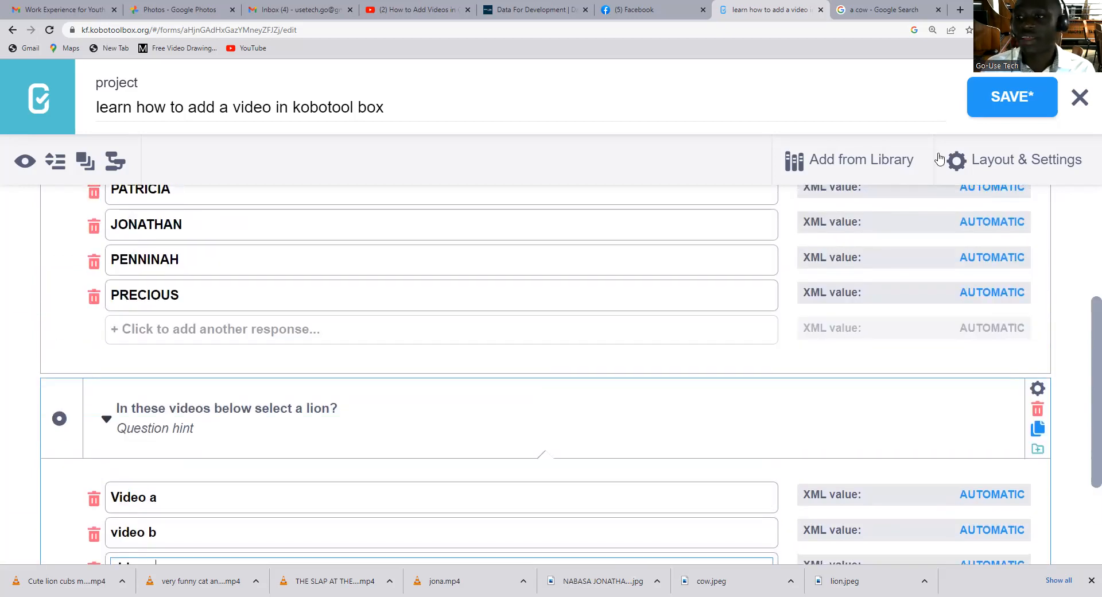
left_click(1013, 99)
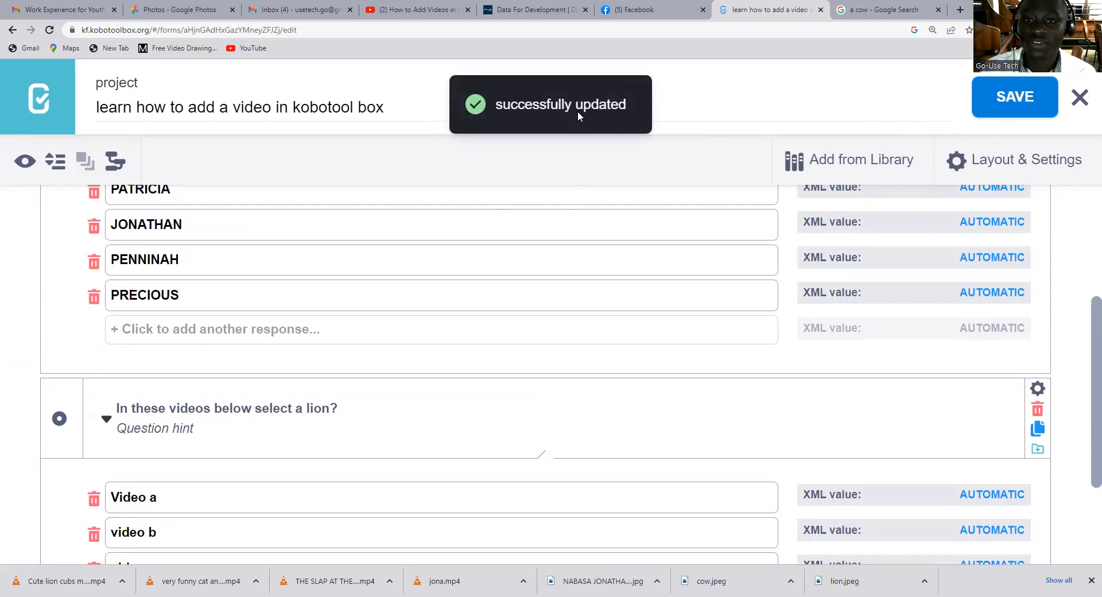
left_click(38, 98)
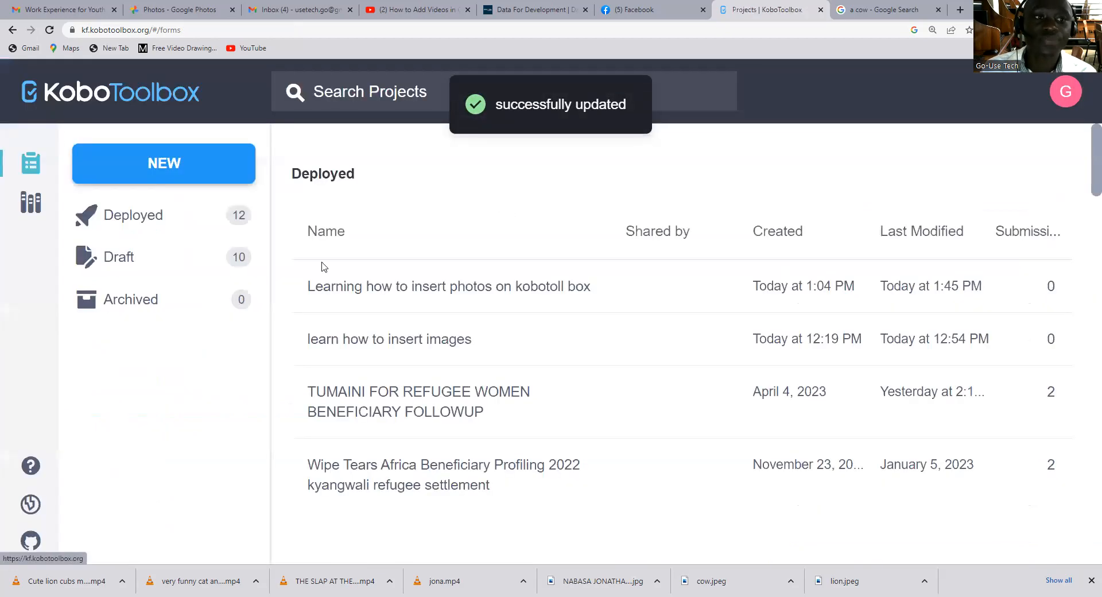
left_click(160, 259)
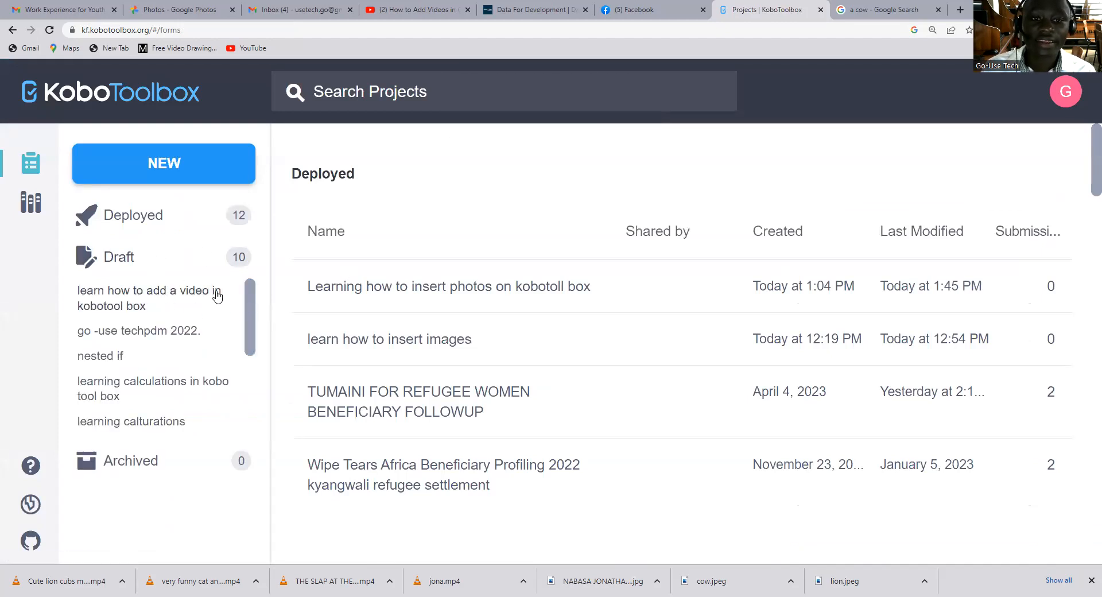
left_click(149, 303)
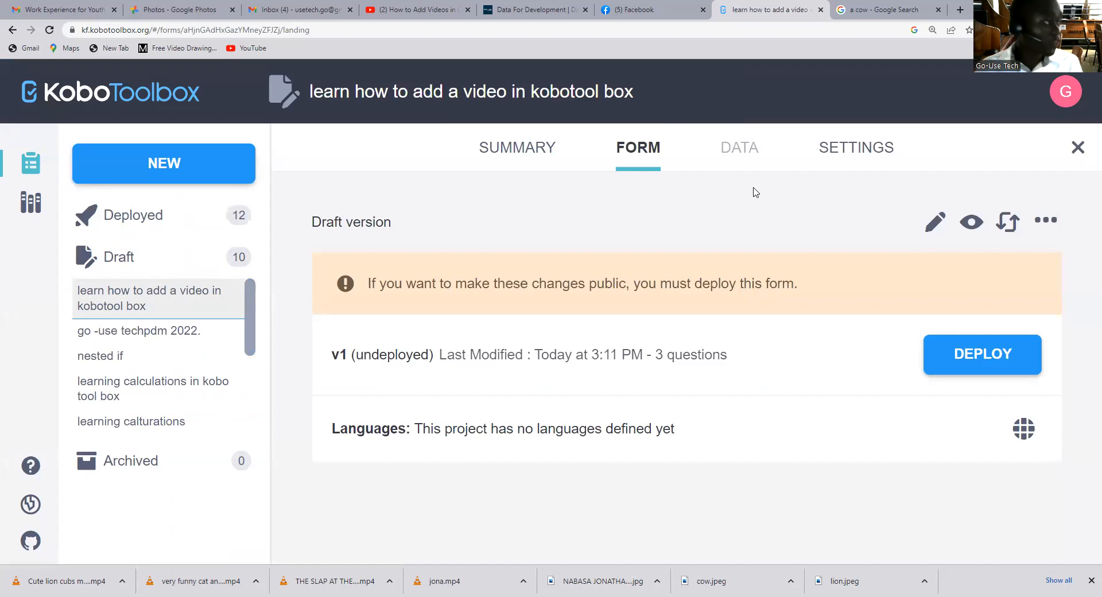
Download the draft form as an XLS file and open it in Excel.
left_click(1051, 225)
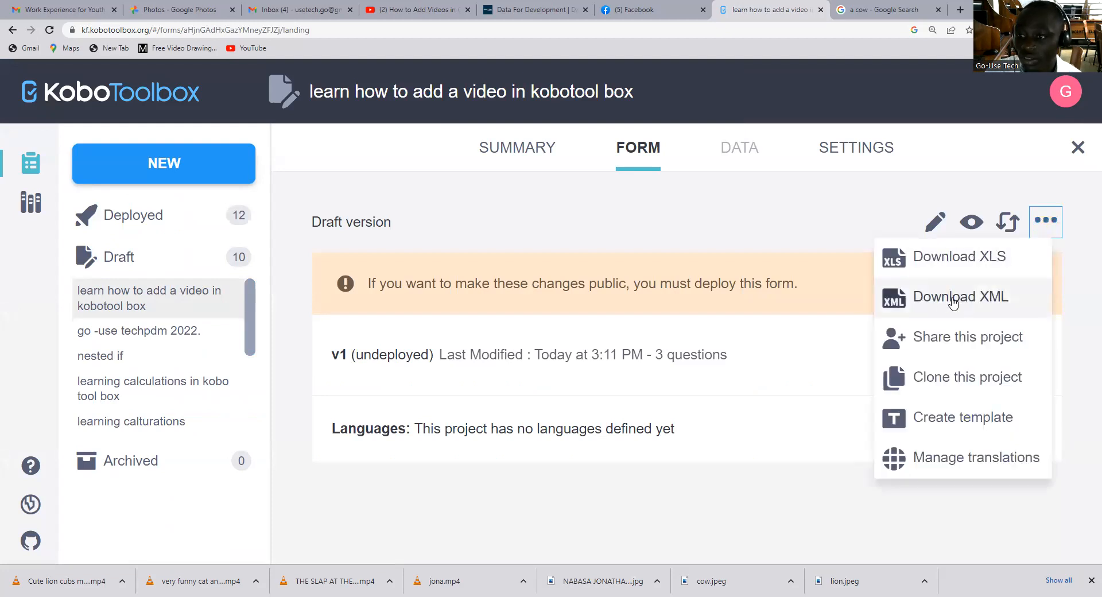
left_click(981, 302)
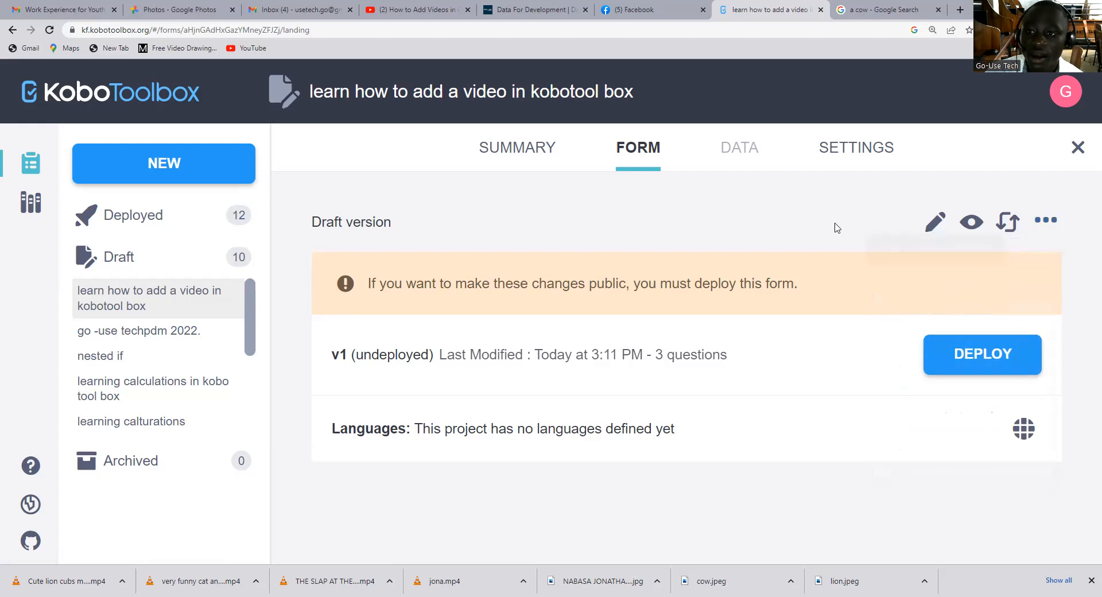
left_click(1045, 221)
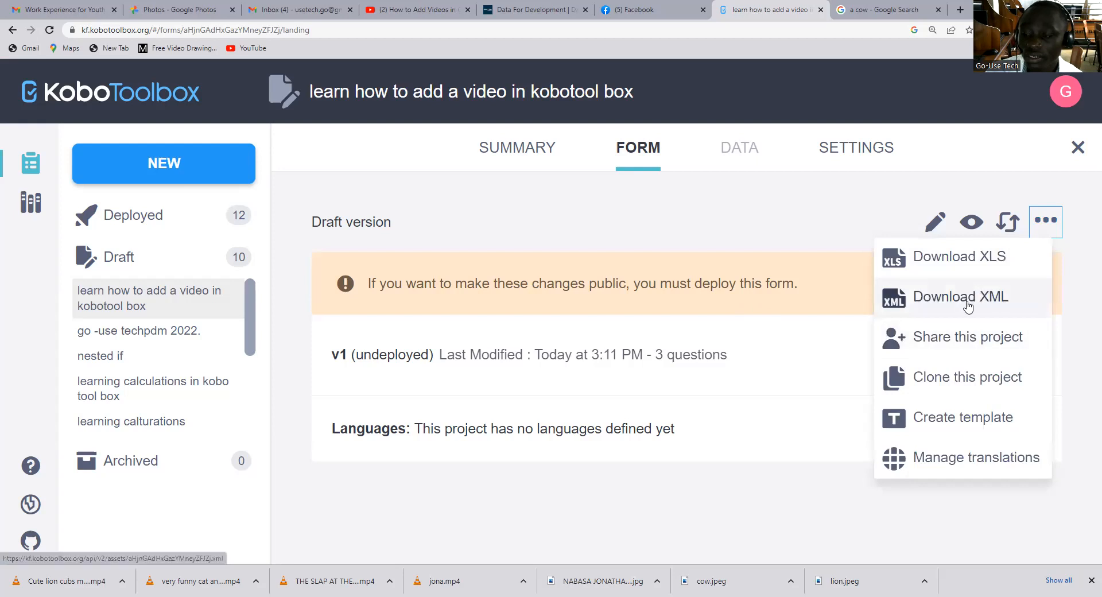
left_click(962, 263)
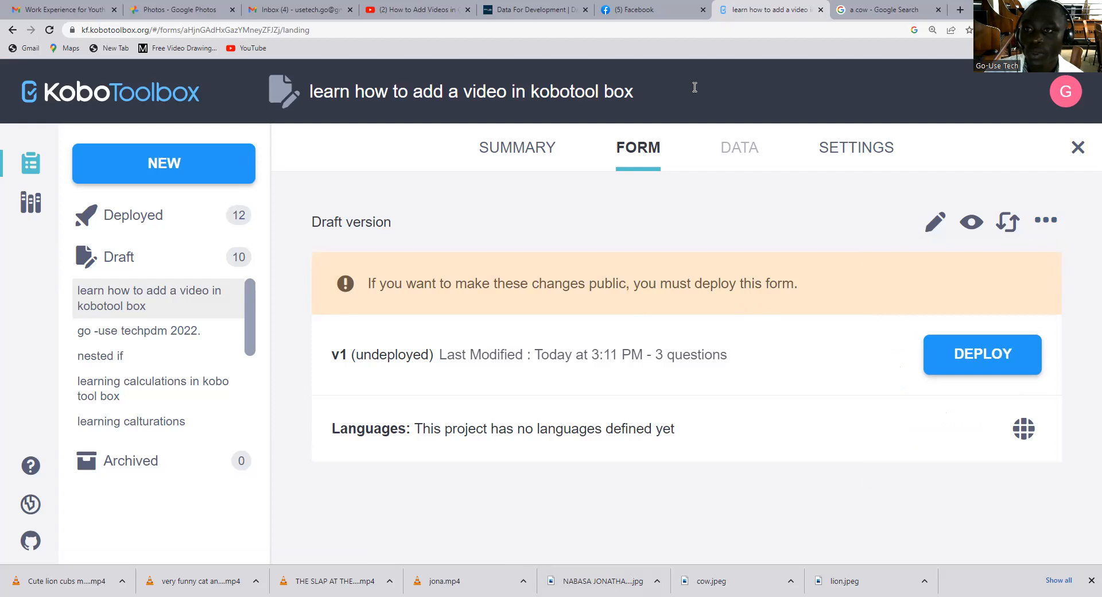
left_click(1046, 221)
left_click(968, 259)
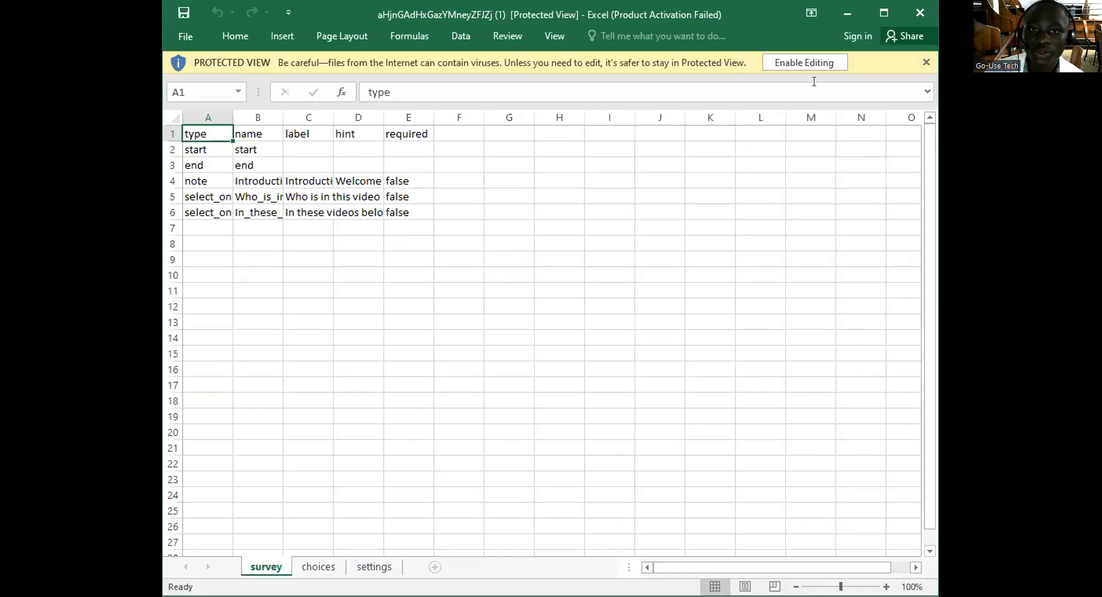
left_click(827, 65)
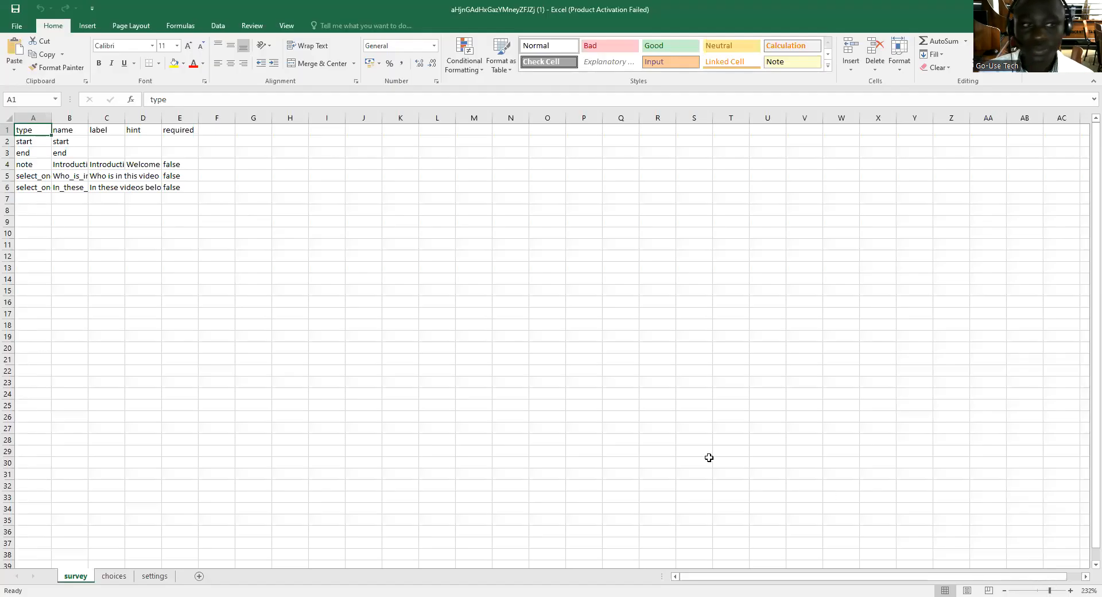
Magnify the survey sheet to 214% and look over the choices and settings sheets.
left_click(368, 373)
left_click_drag(1037, 590, 1048, 590)
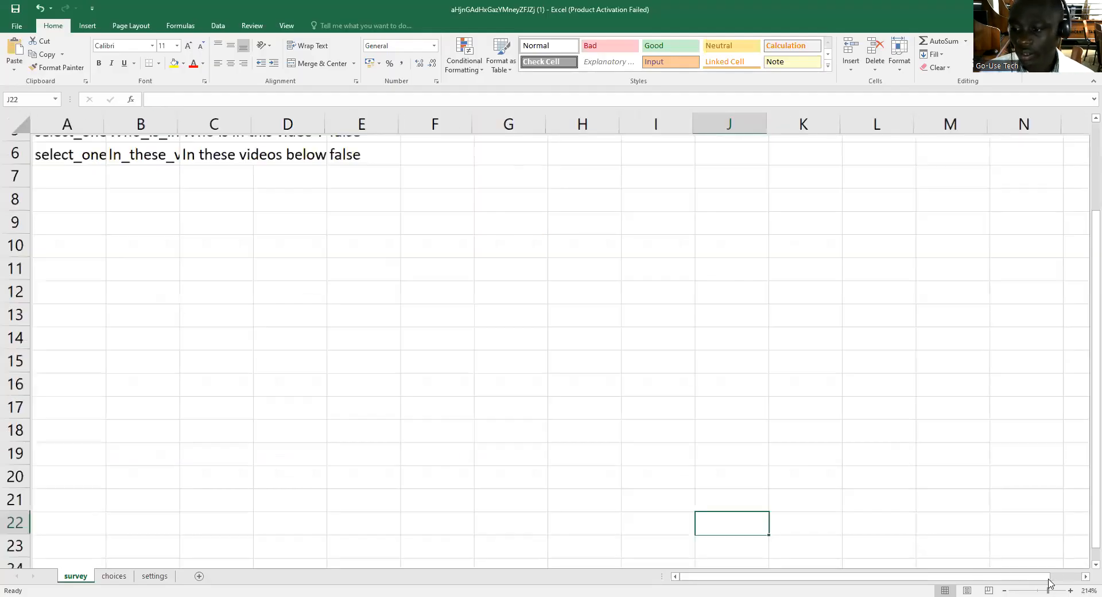
scroll(163, 237, "up", 2)
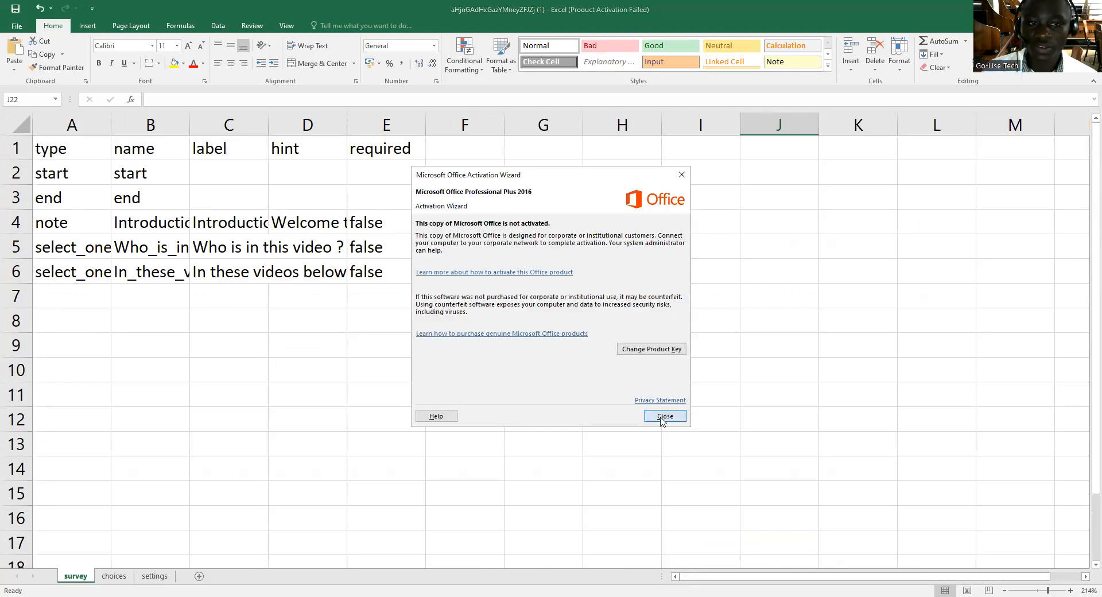
left_click(665, 416)
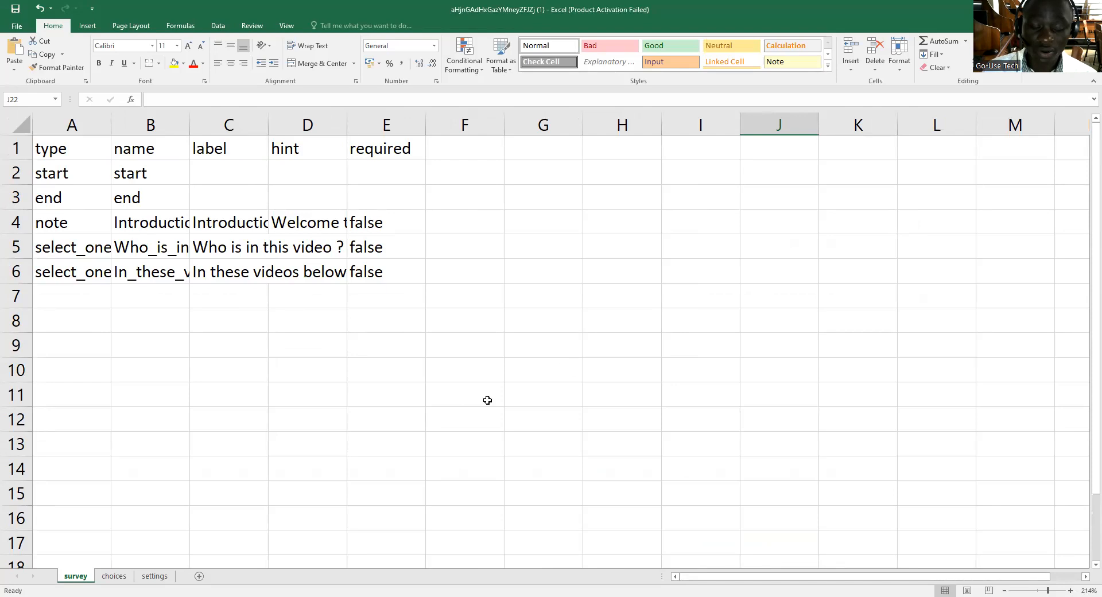
left_click(115, 576)
left_click(155, 577)
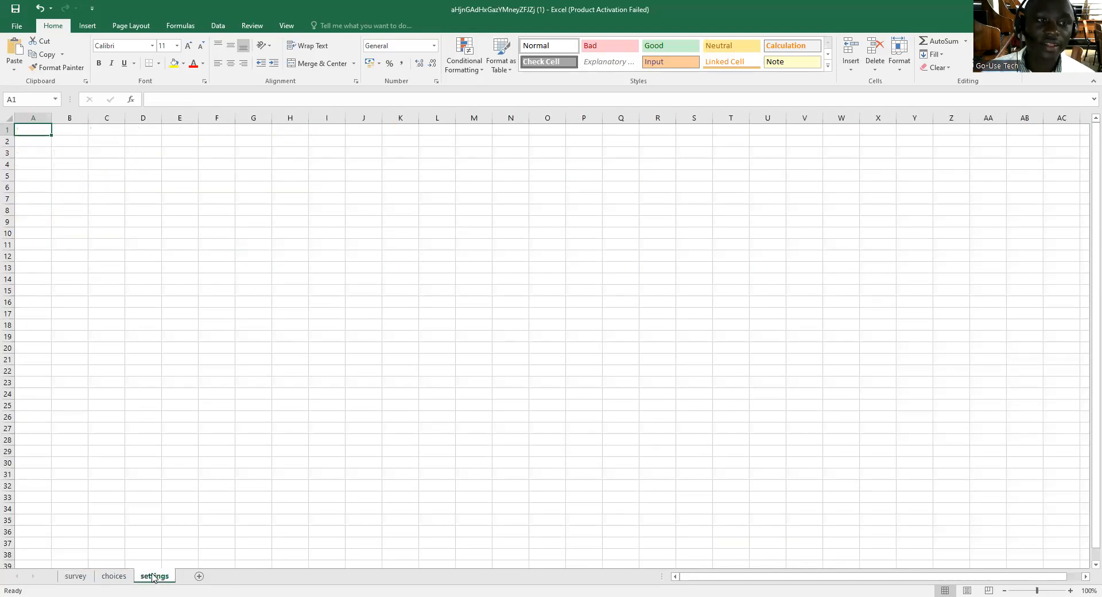
left_click(79, 579)
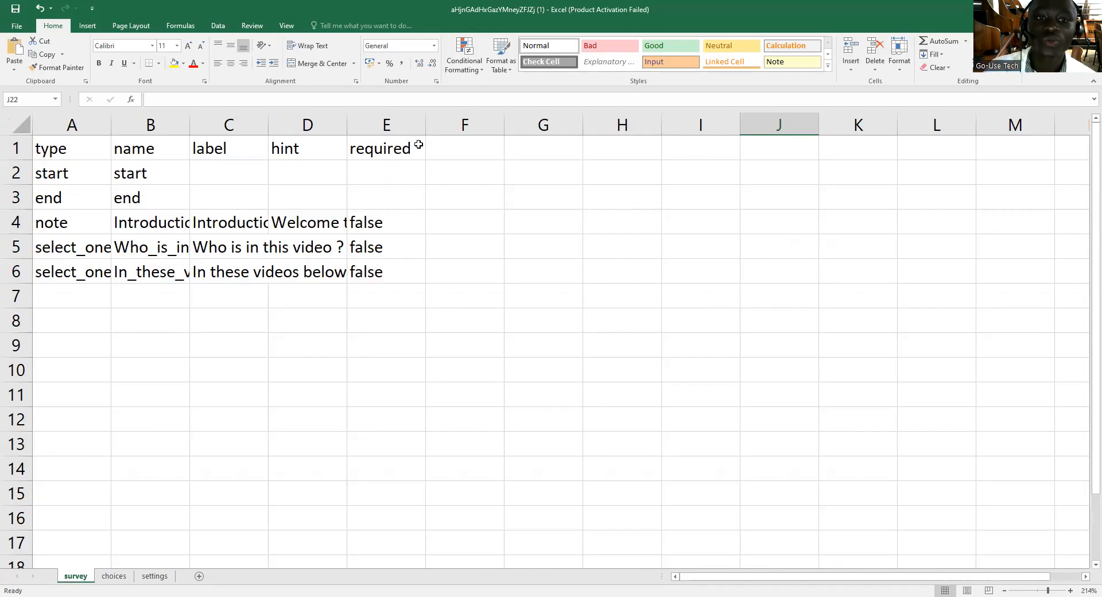
Widen columns B, C, D and E of the survey sheet to make room for their text.
left_click(462, 152)
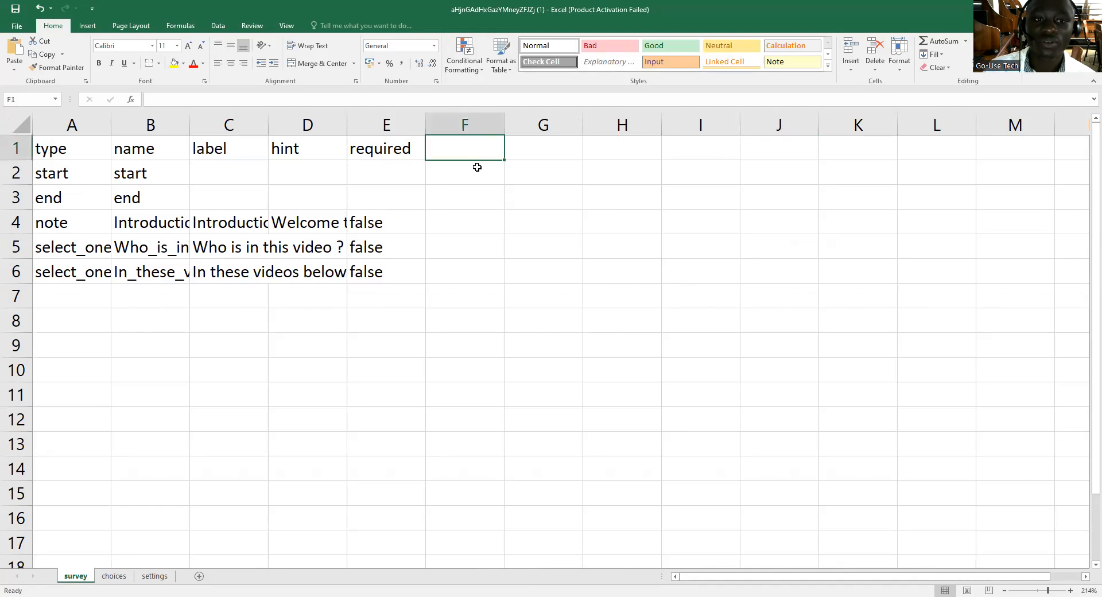
left_click_drag(189, 123, 241, 123)
left_click_drag(320, 122, 379, 123)
left_click_drag(455, 125, 489, 125)
left_click_drag(567, 126, 575, 126)
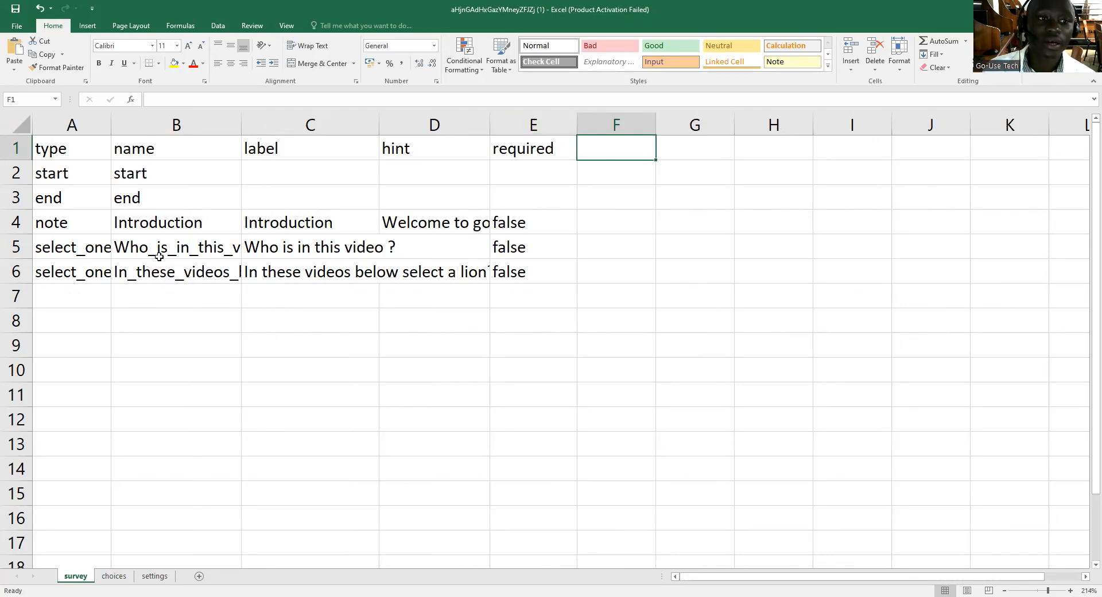
Add the column header "media::image" in cell F1 of the survey sheet.
left_click(613, 246)
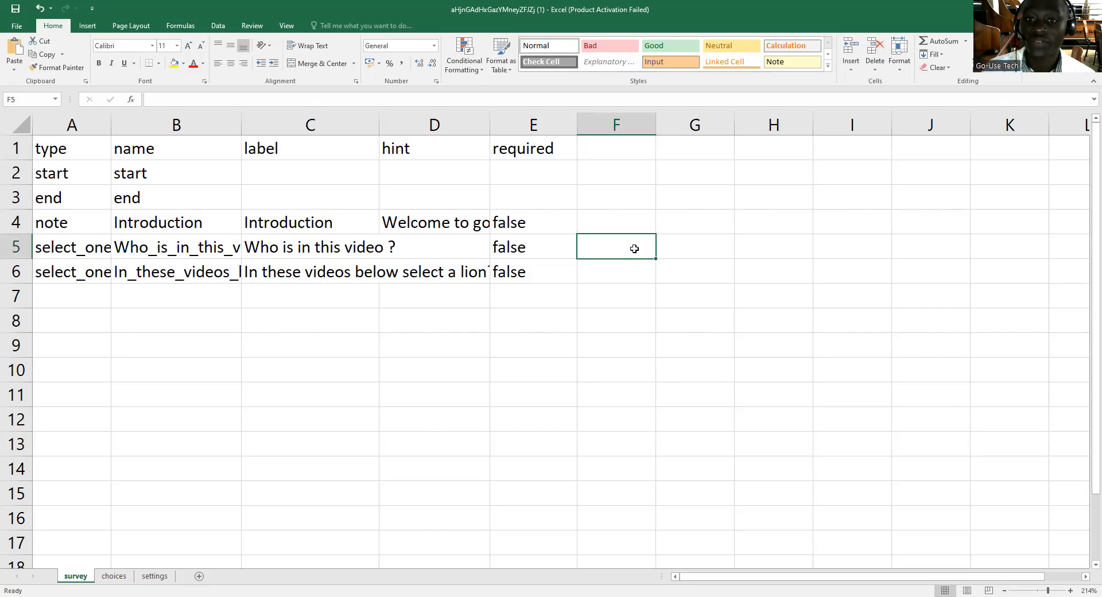
left_click(610, 151)
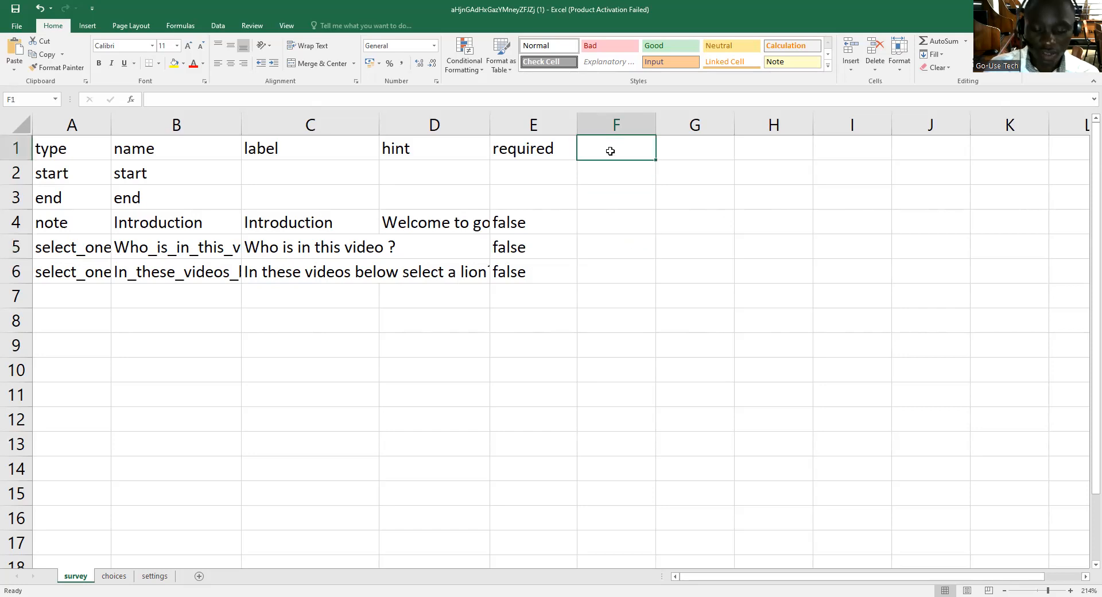
type("media")
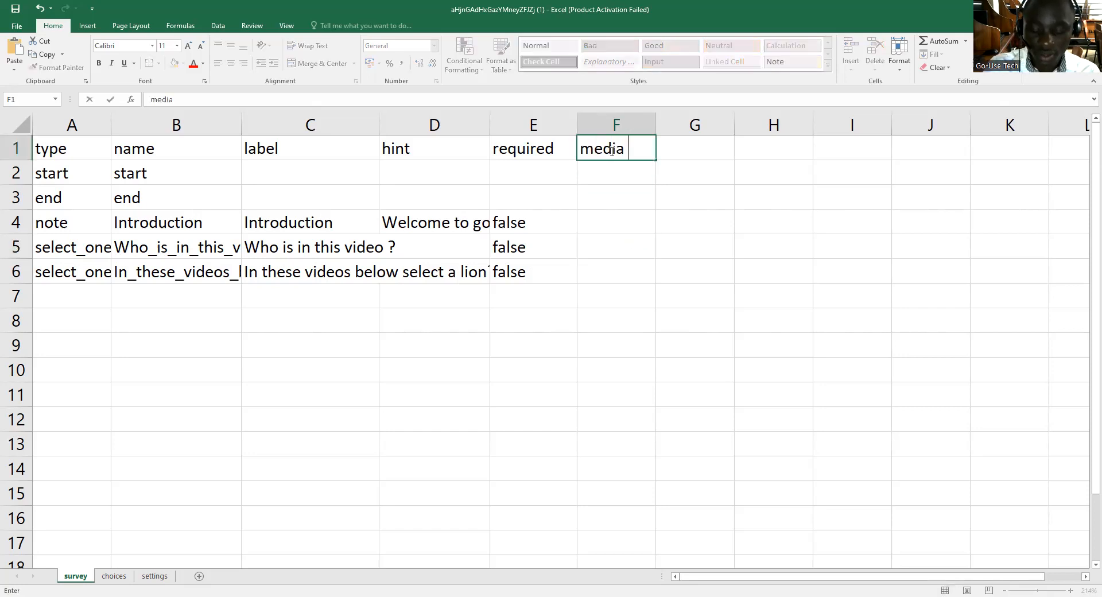
type(" image")
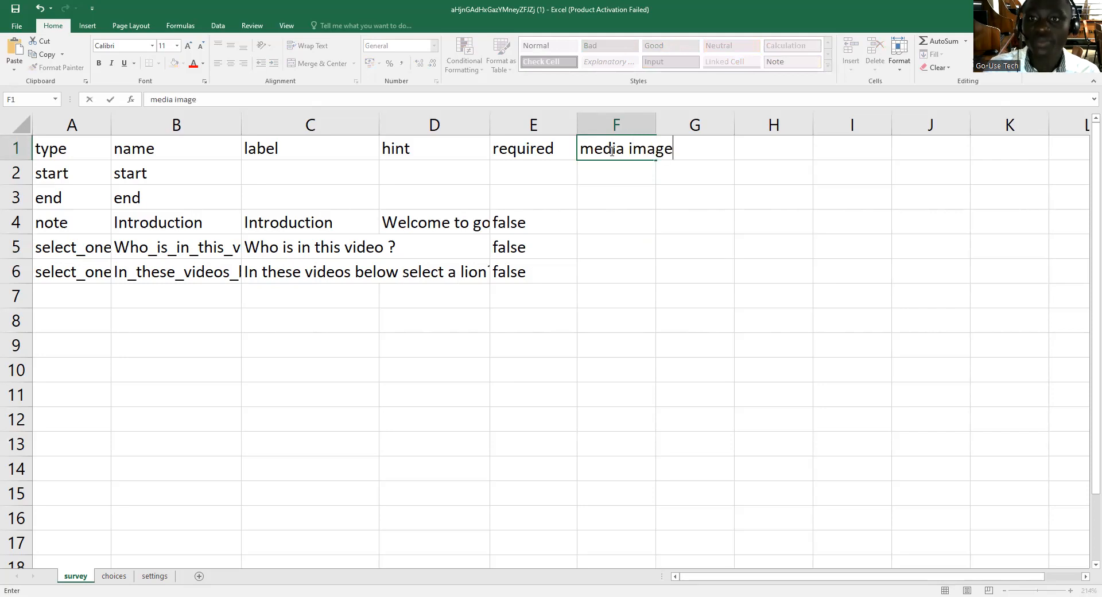
left_click(707, 312)
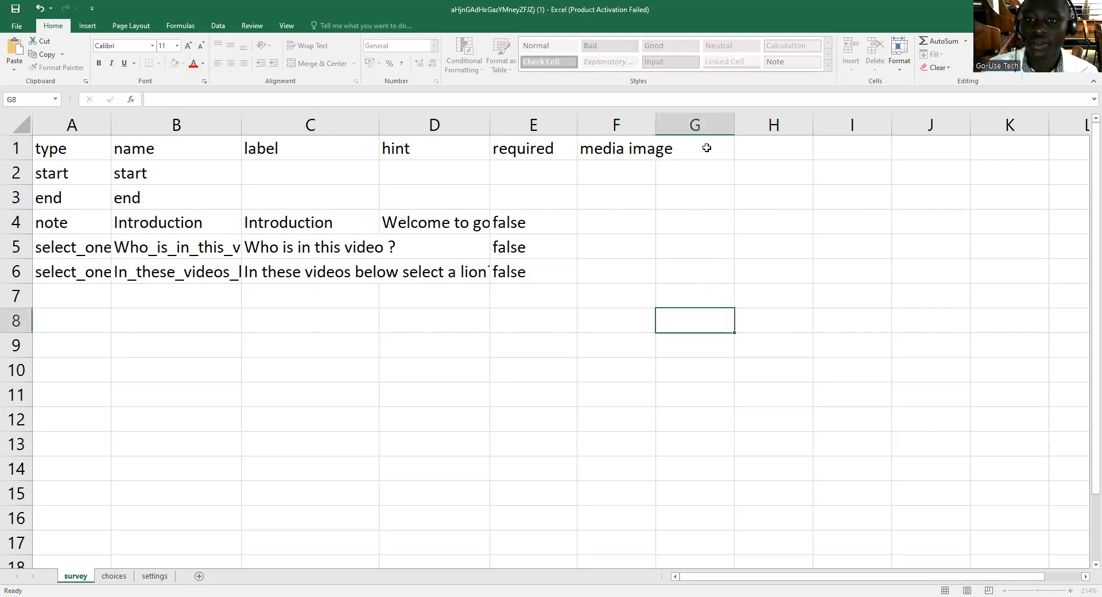
left_click(623, 151)
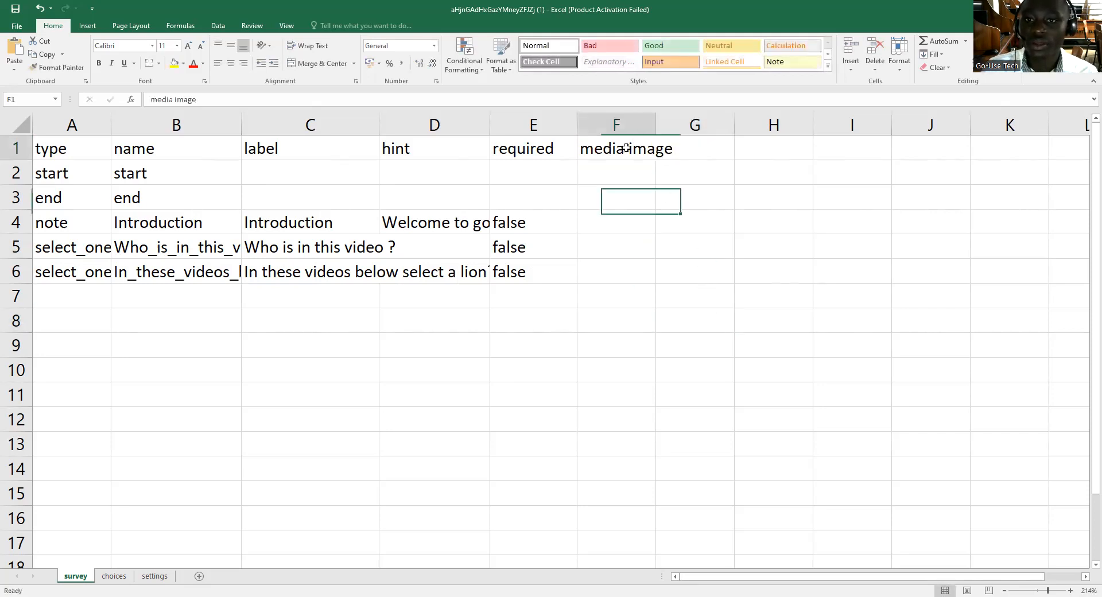
left_click(176, 101)
key("BackSpace")
type("::")
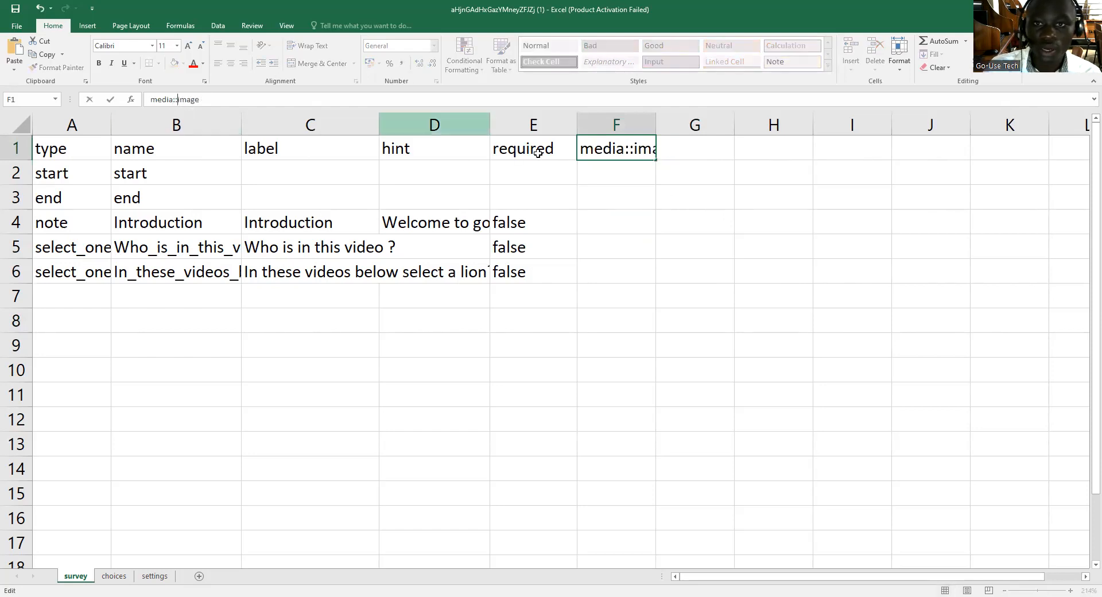
Add the column header "media::video" in cell G1 of the survey sheet.
left_click(674, 150)
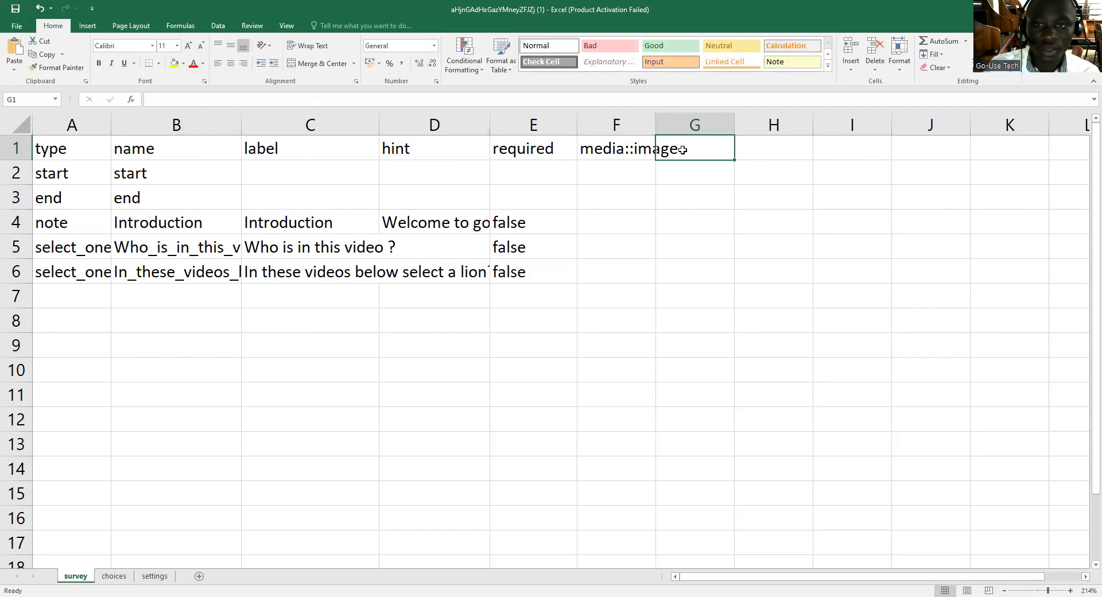
type("media ")
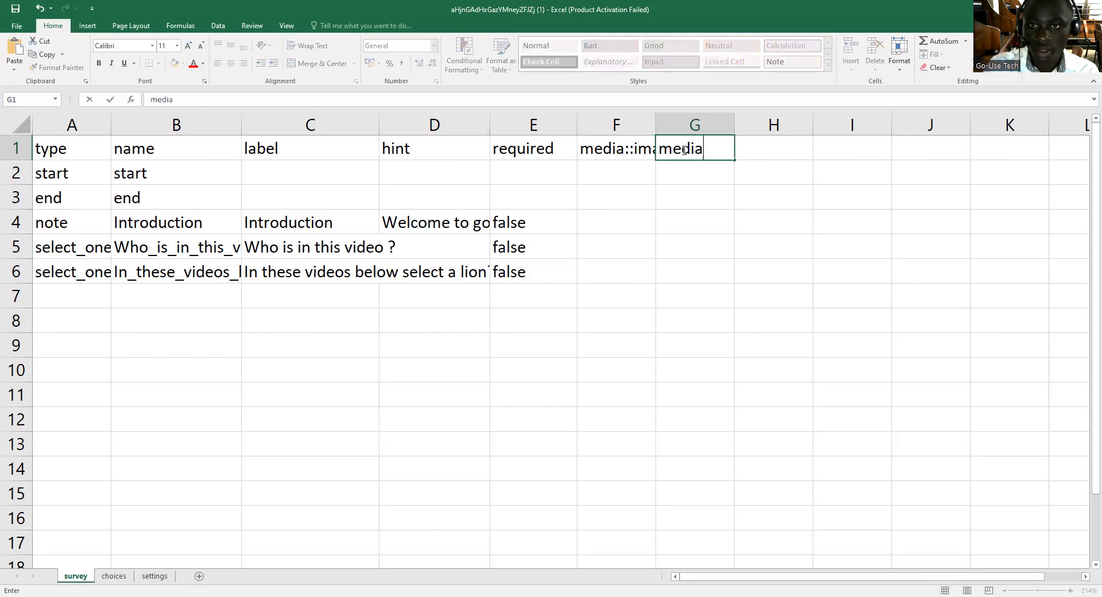
type("video")
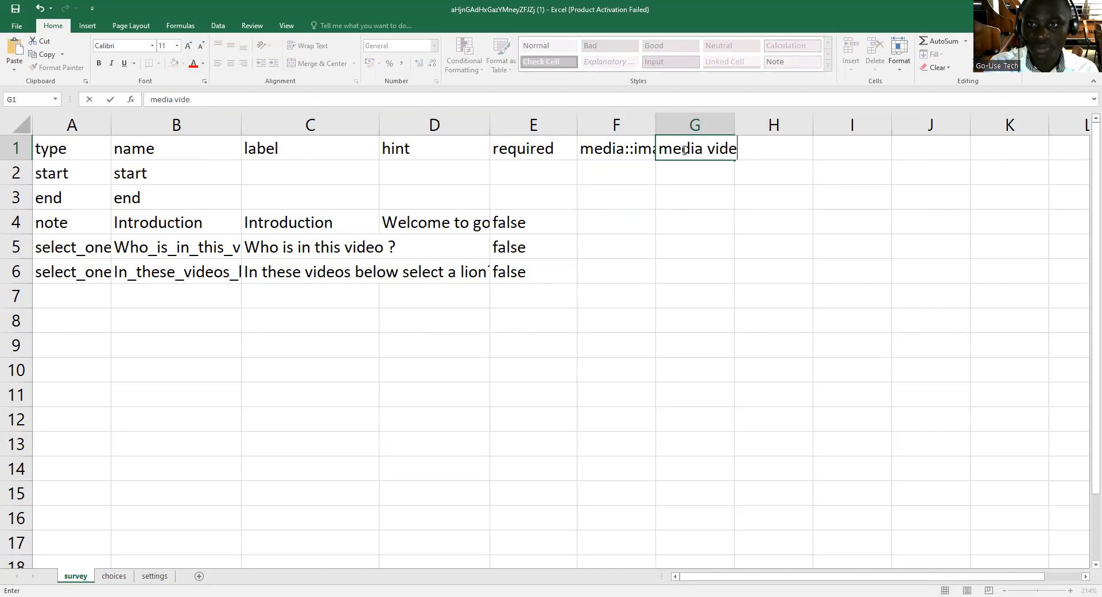
left_click(710, 150)
key("BackSpace")
type("::")
key("Return")
left_click(617, 239)
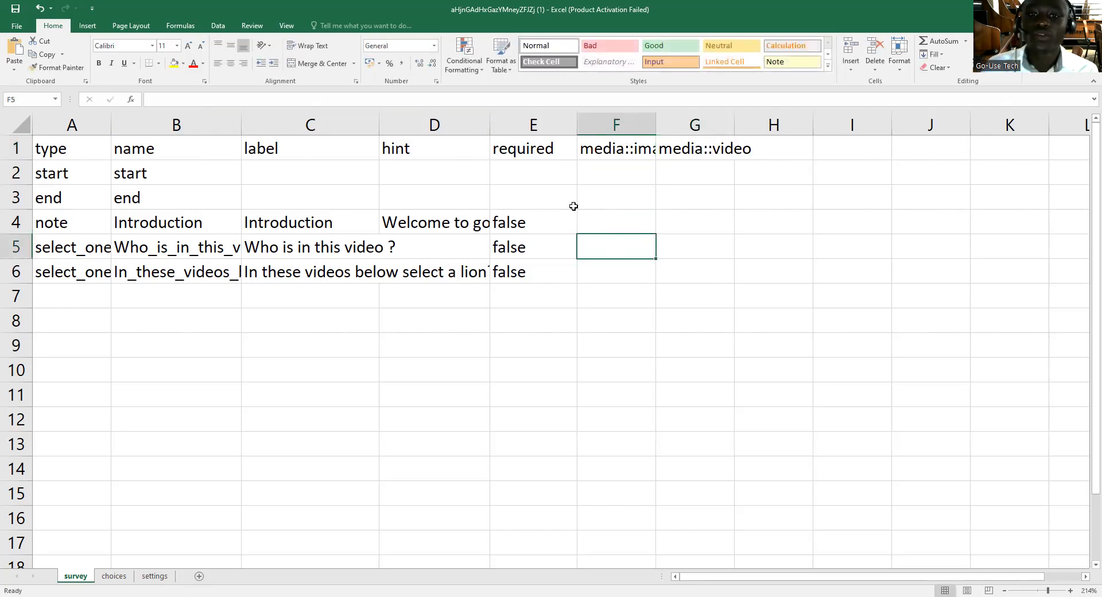
left_click(626, 225)
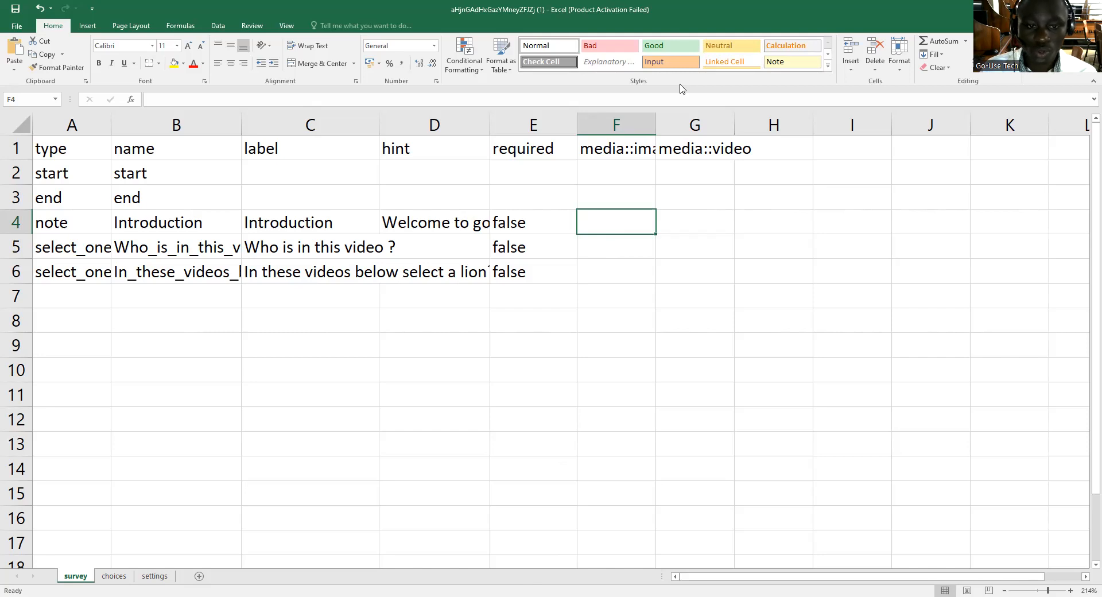
Switch to the KoboToolbox project in the browser and open its media settings.
key("alt+Tab")
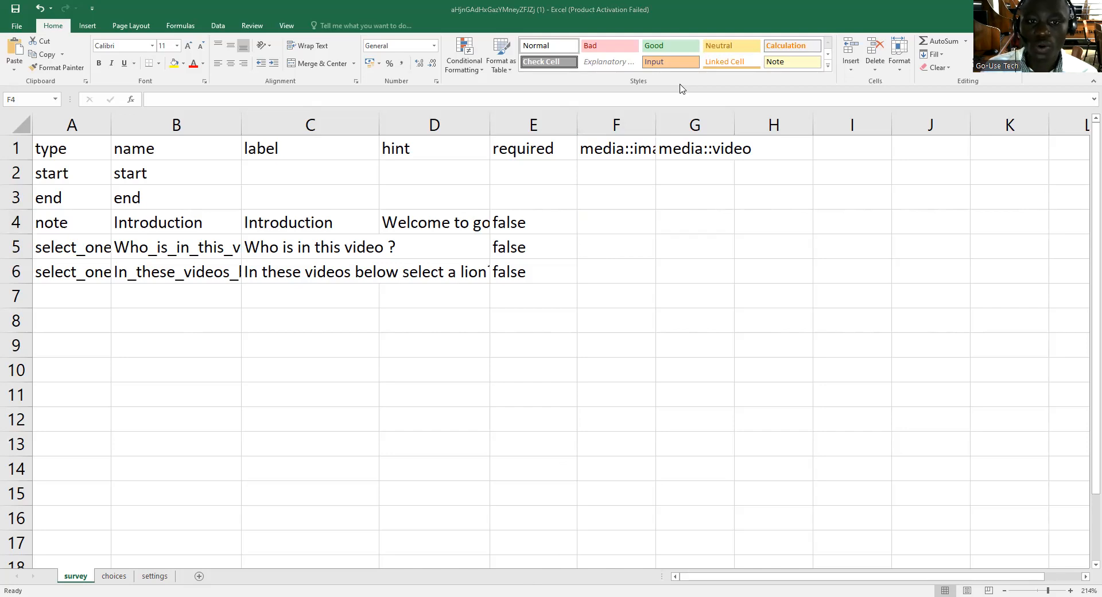
key("alt+Tab")
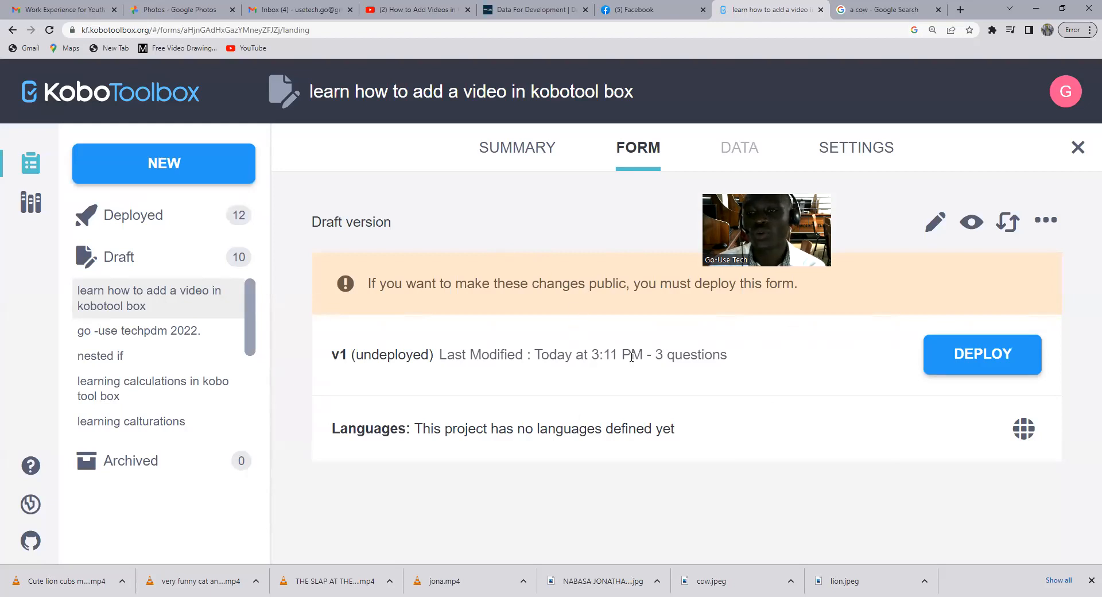
left_click(847, 148)
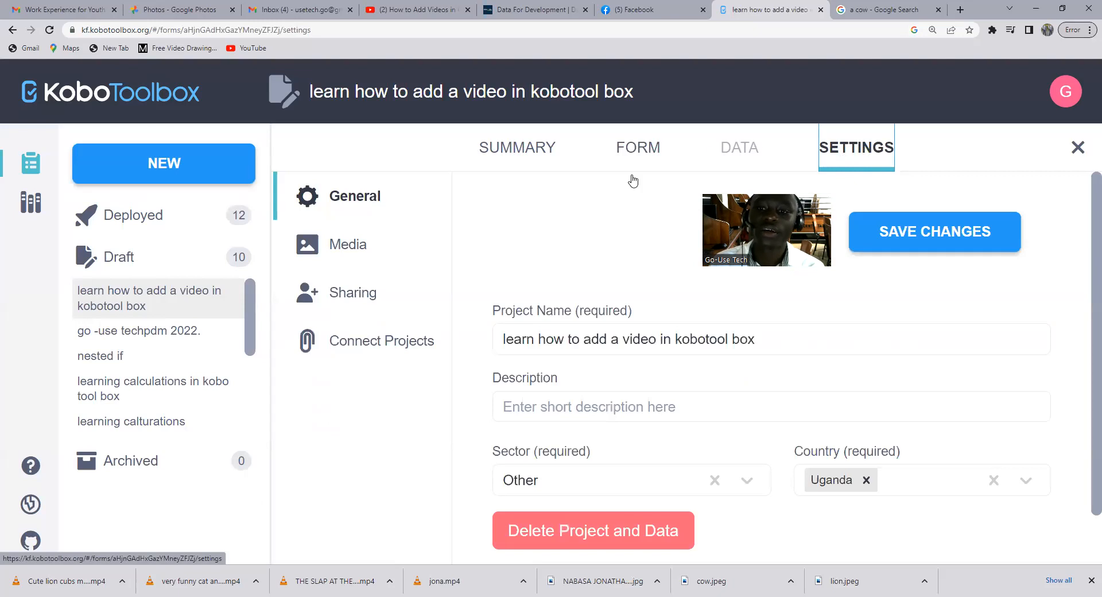
left_click(369, 262)
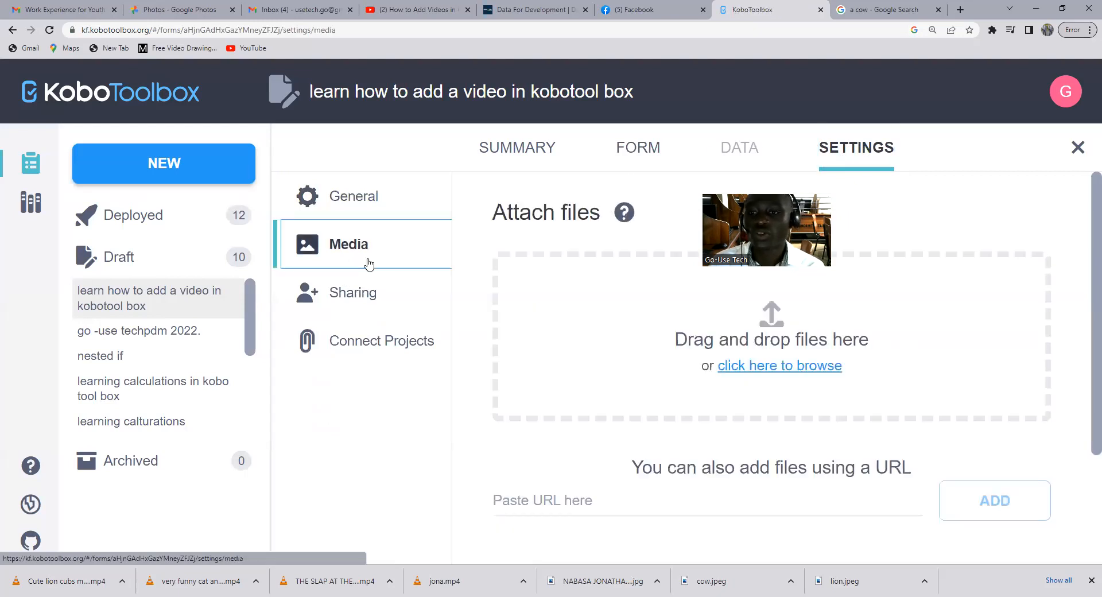
Upload go usetech, jona, both "THE SLAP AT THE END" videos and a "very funny cat and dogs" video from the desktop's learn kobo folder.
left_click(764, 370)
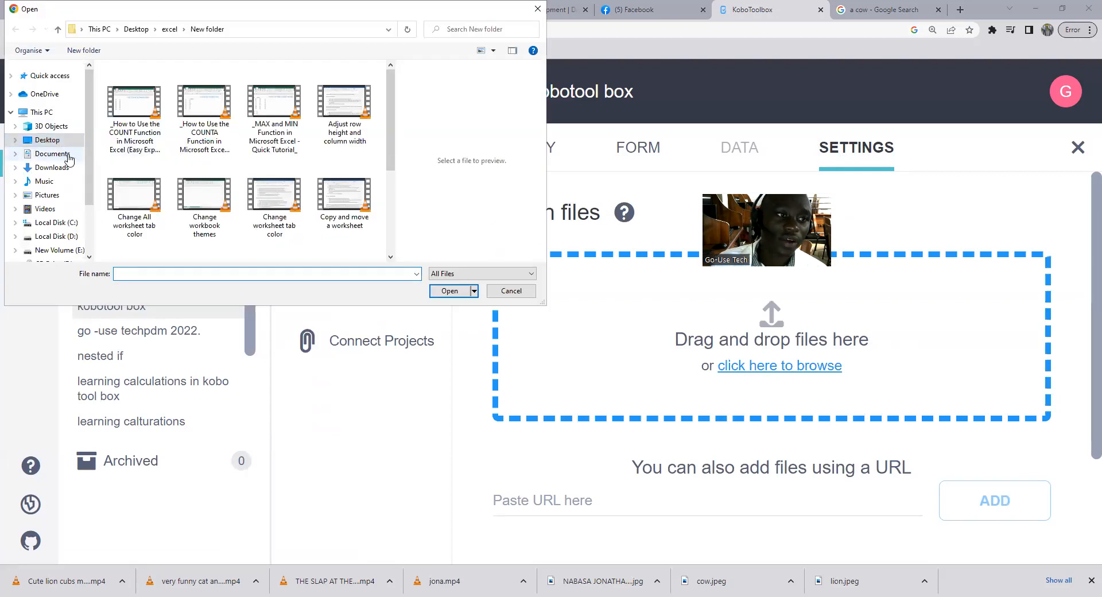
left_click(51, 127)
left_click(48, 140)
double_click(142, 110)
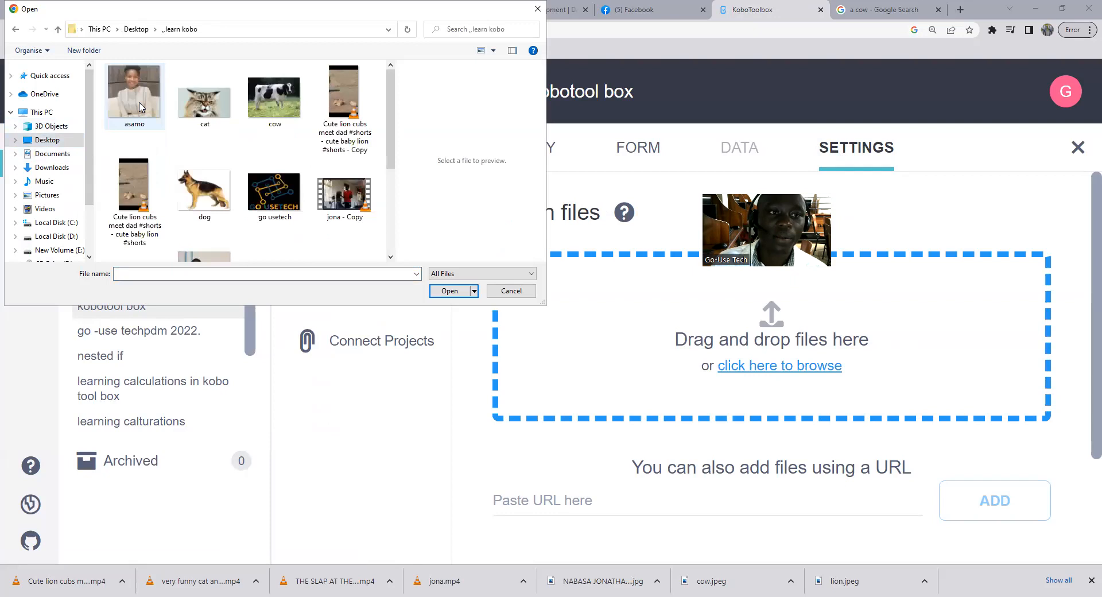
left_click(274, 192)
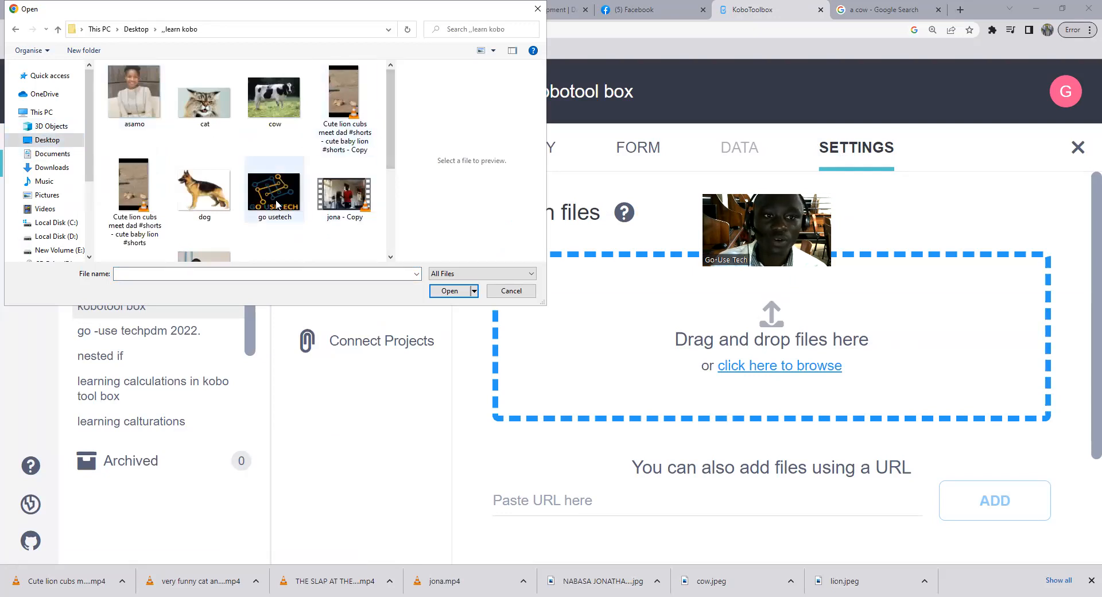
left_click_drag(394, 152, 393, 233)
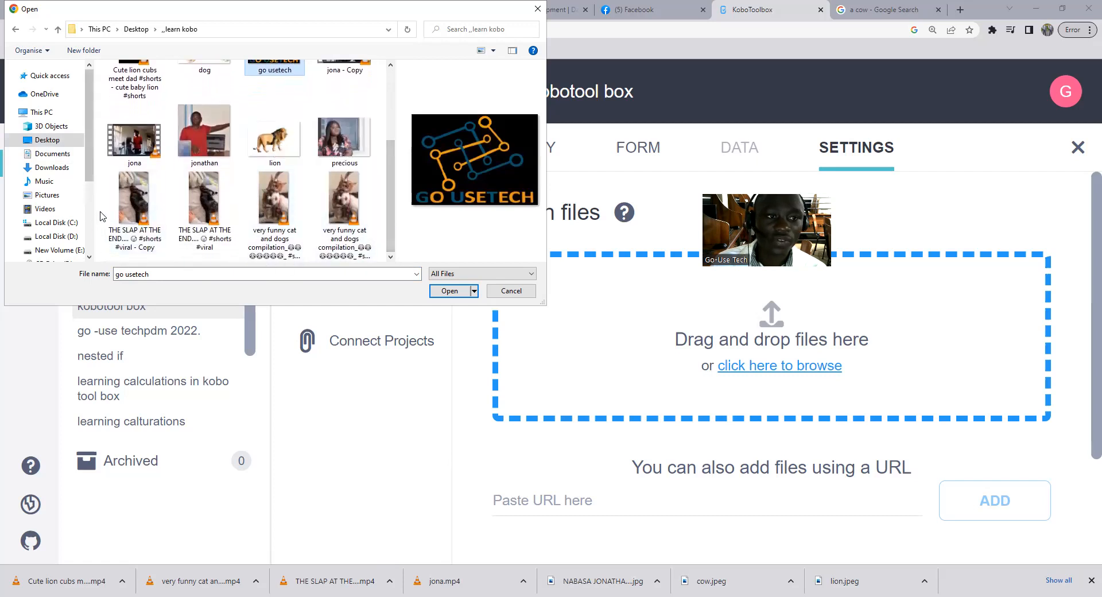
left_click_drag(104, 211, 266, 213)
left_click(134, 137, "ctrl")
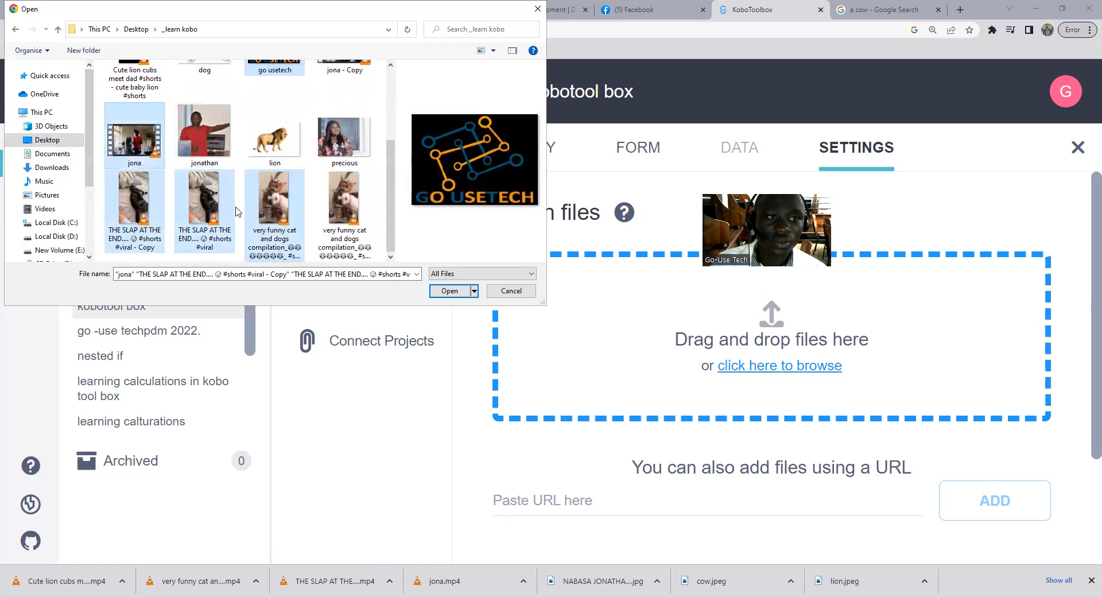
left_click(454, 291)
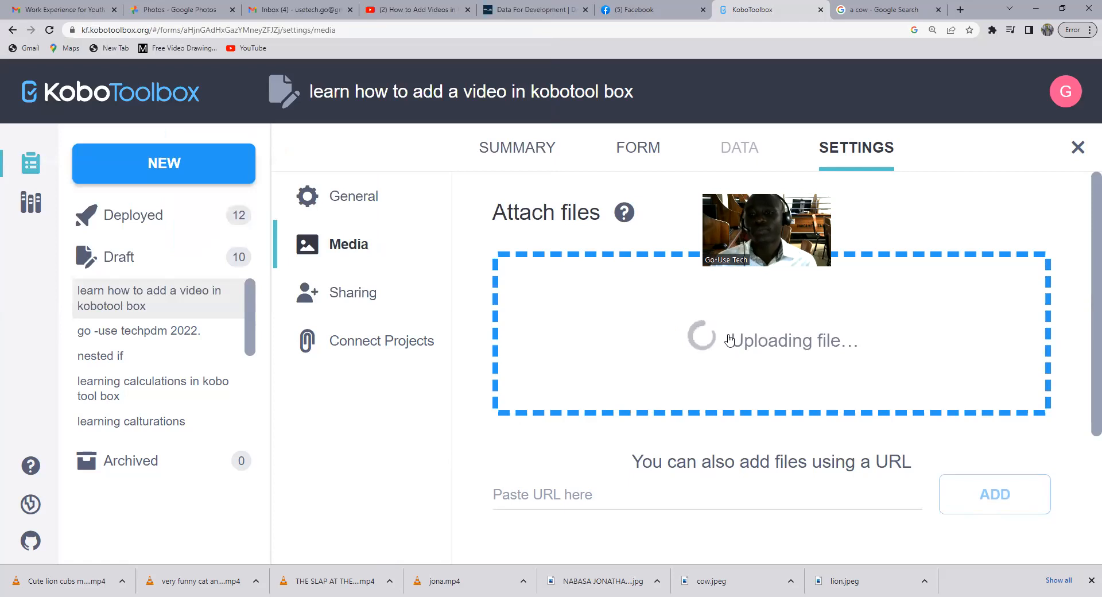
Copy the attached file's name "go usetech.jpg" and paste it with source formatting into cell F4 of the Excel survey sheet.
key("ctrl+minus")
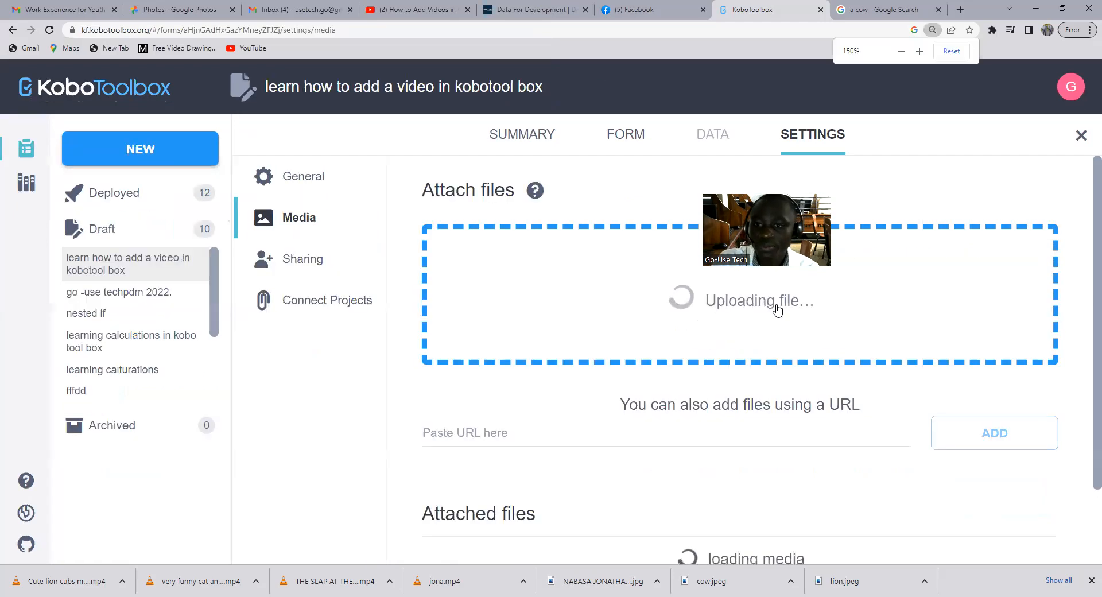
key("ctrl+minus")
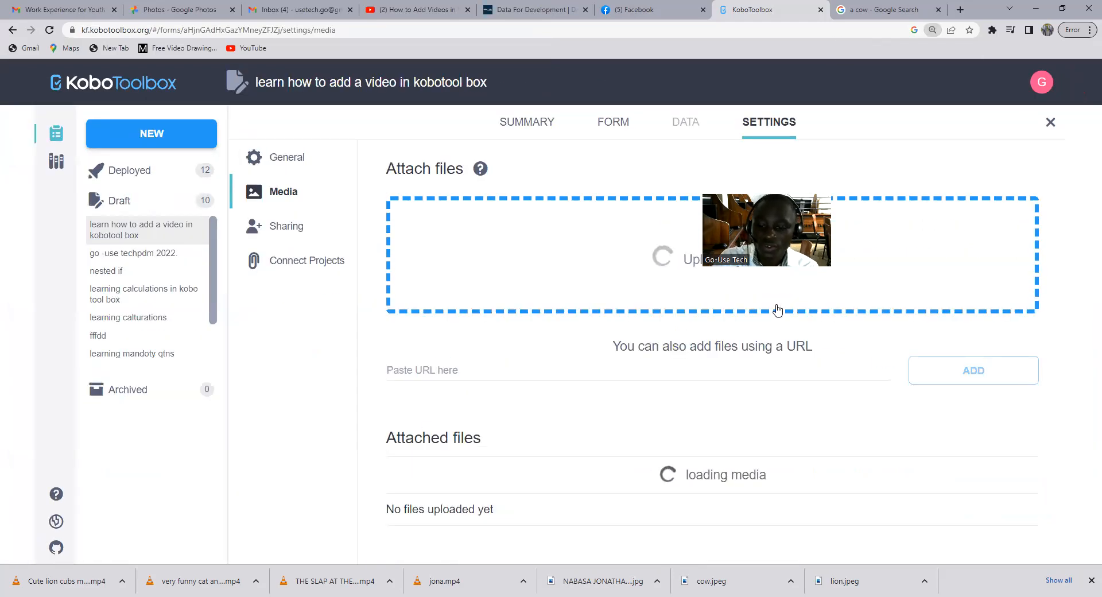
key("ctrl+minus")
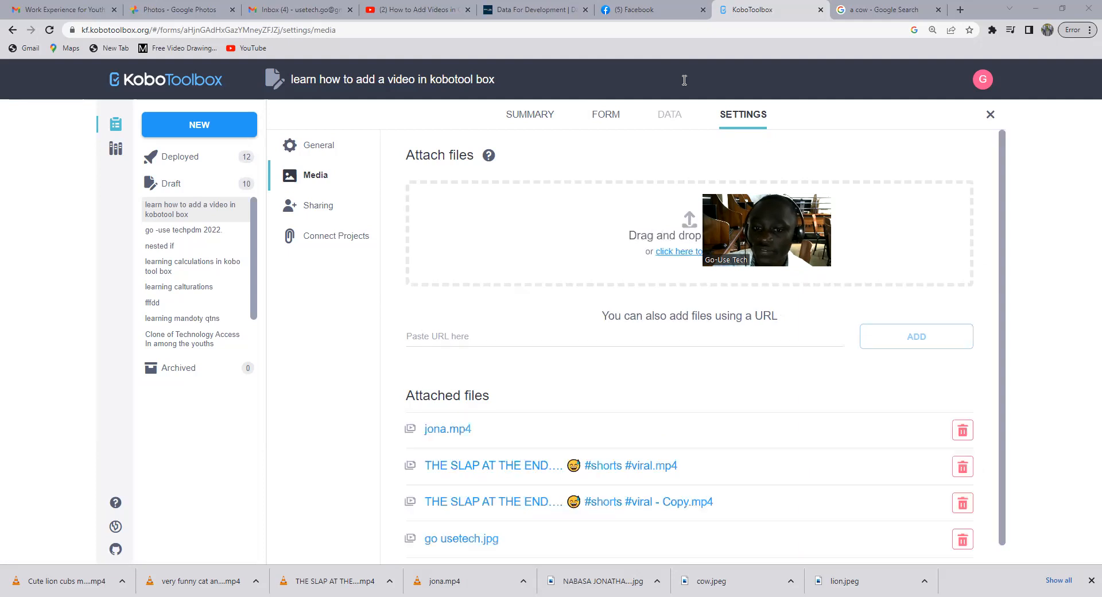
scroll(718, 344, "down", 1)
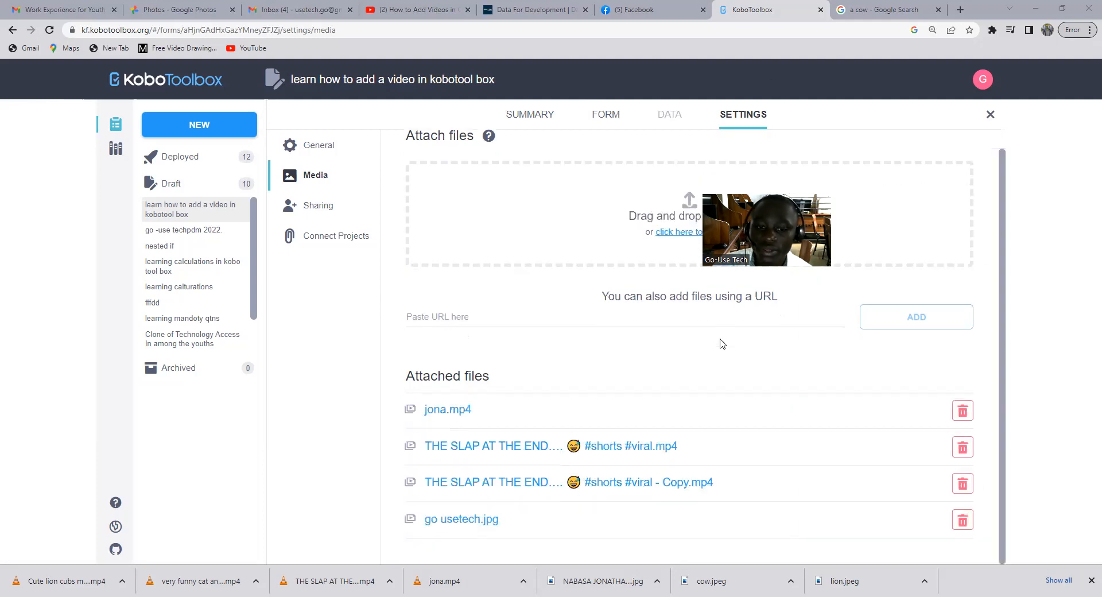
scroll(657, 416, "down", 2)
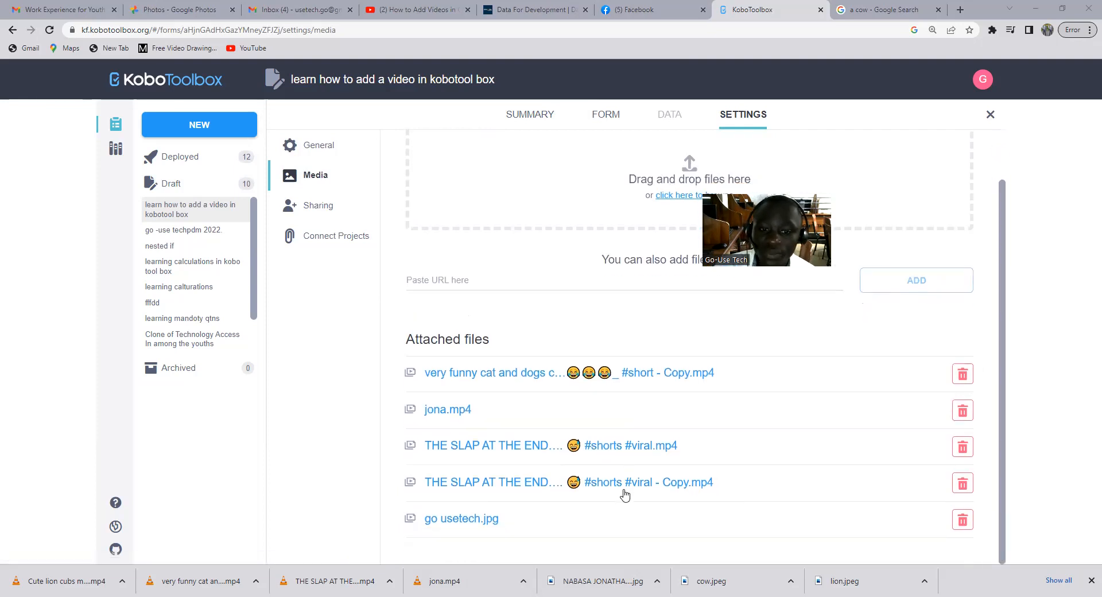
left_click(503, 523)
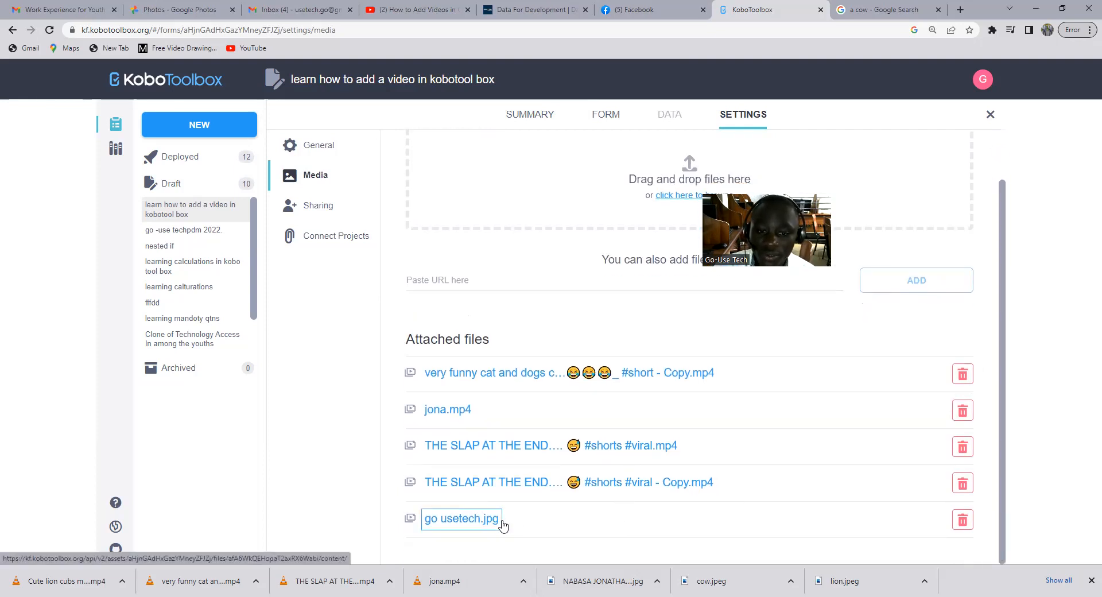
left_click_drag(507, 525, 423, 521)
key("ctrl+c")
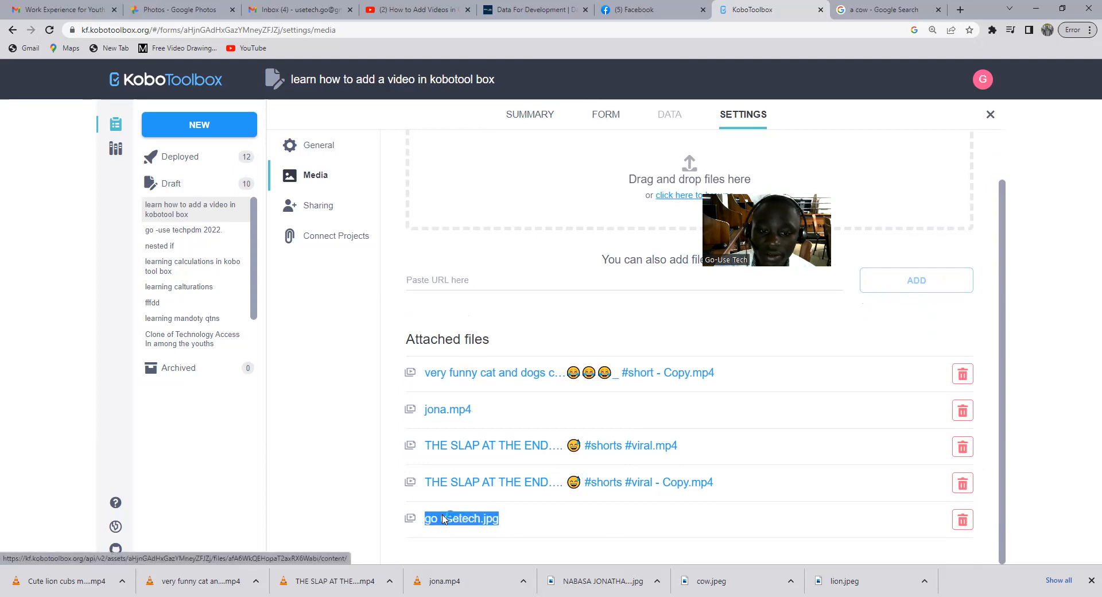
left_click(464, 523)
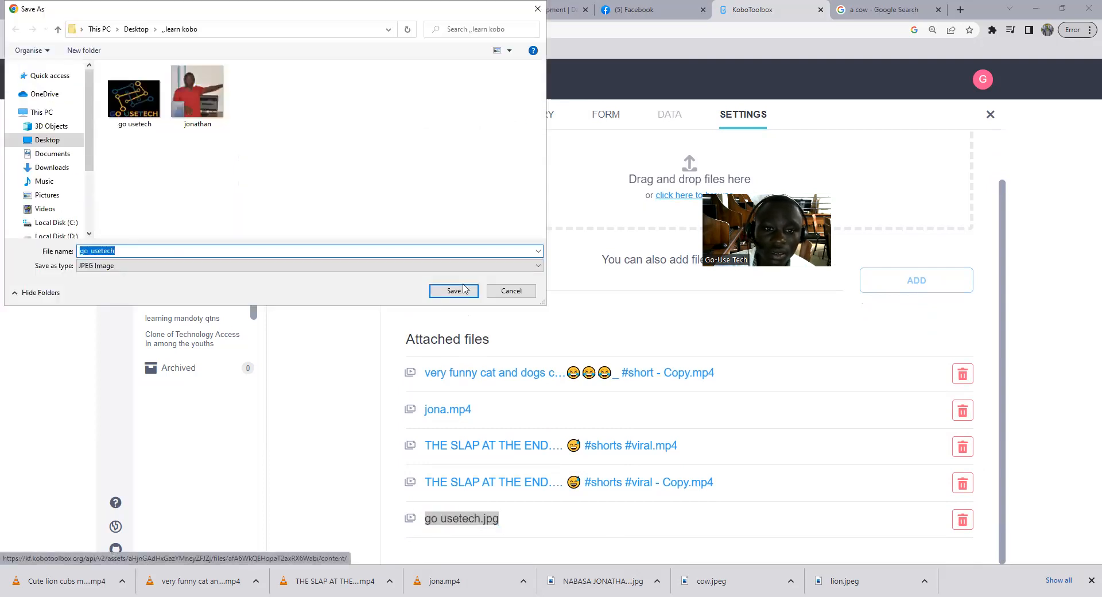
left_click(505, 290)
right_click(481, 518)
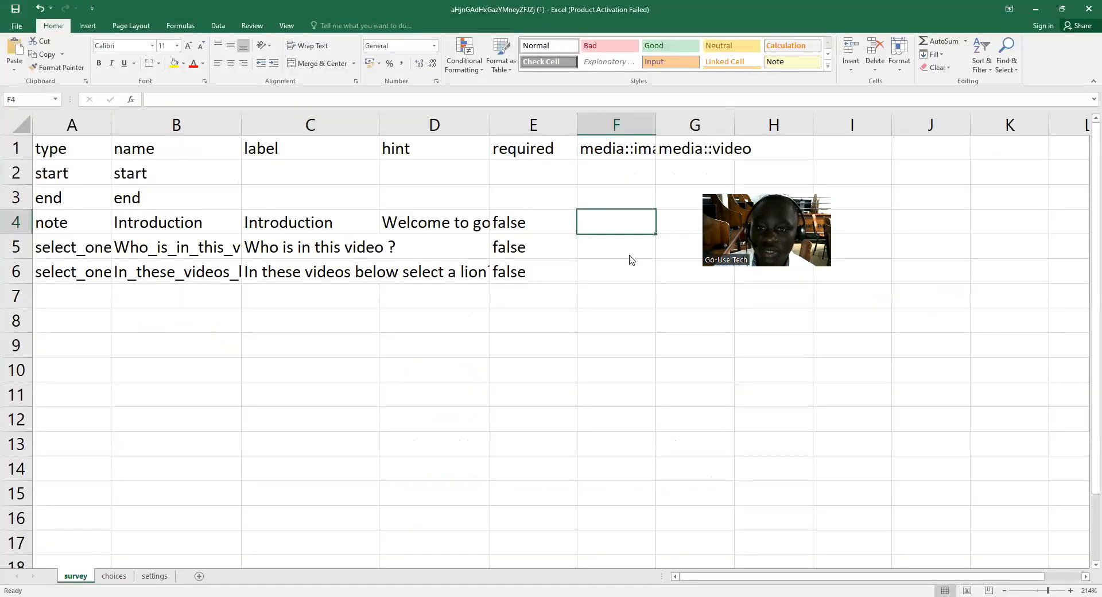
right_click(601, 222)
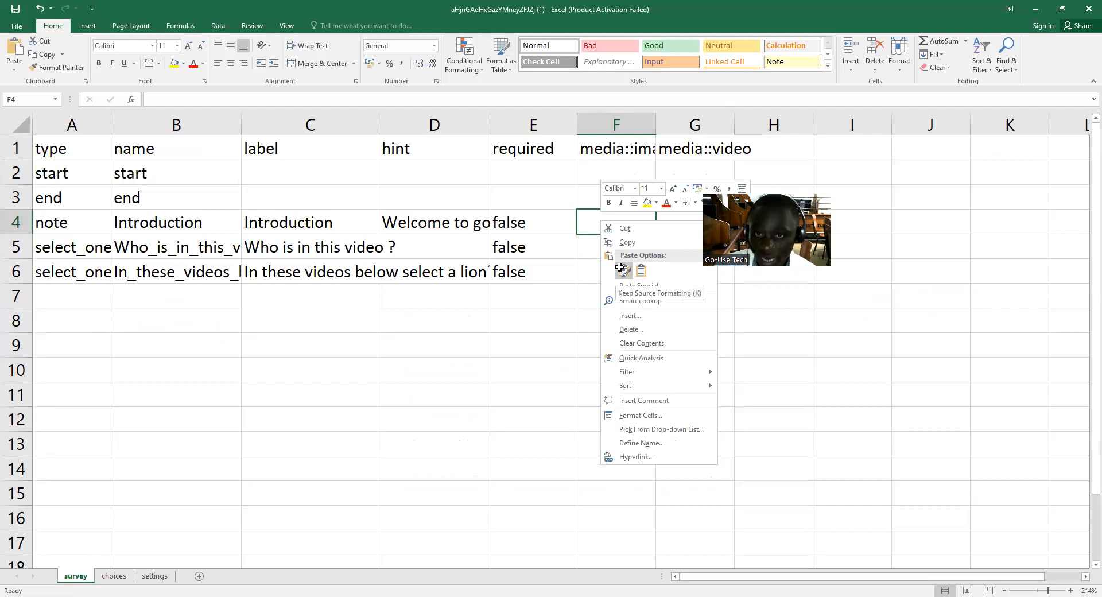
left_click(621, 270)
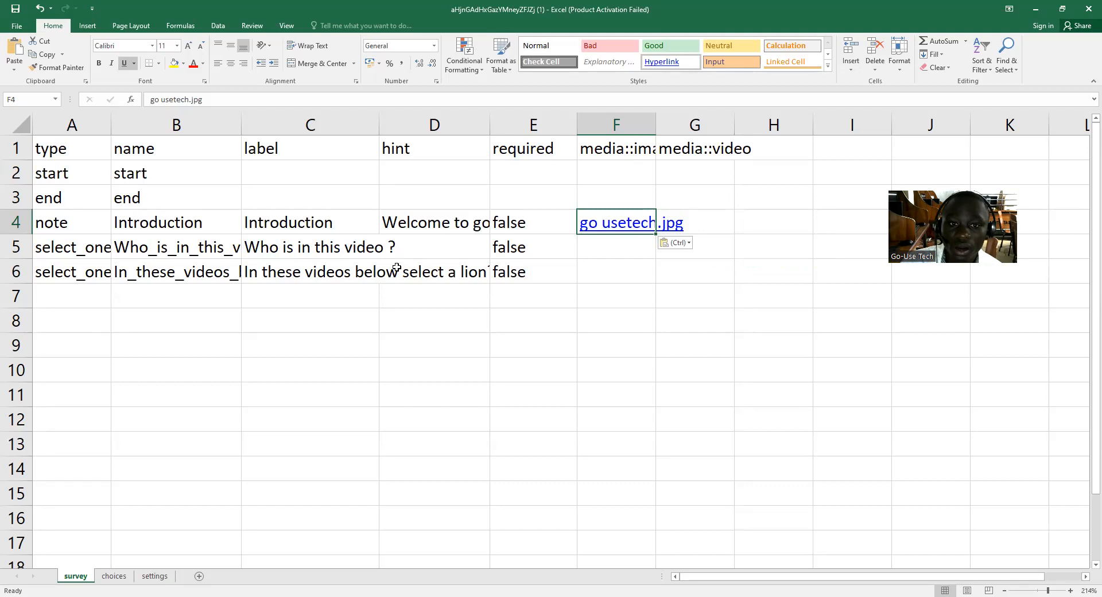
Copy the "media::image" header from cell F1 of the survey sheet into cell D1 of the choices sheet.
left_click(115, 576)
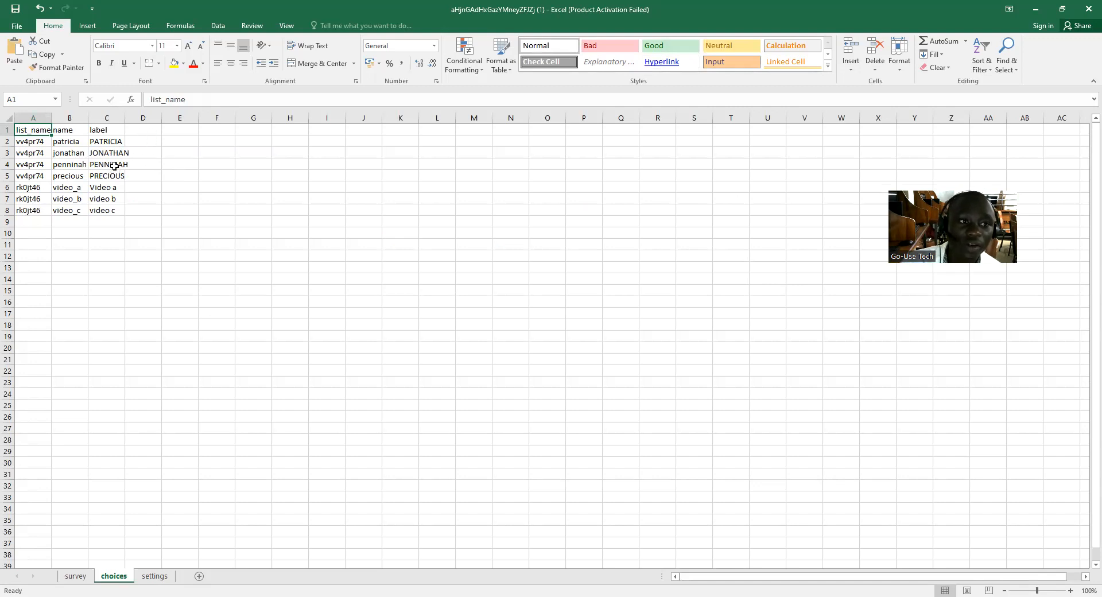
left_click(290, 359)
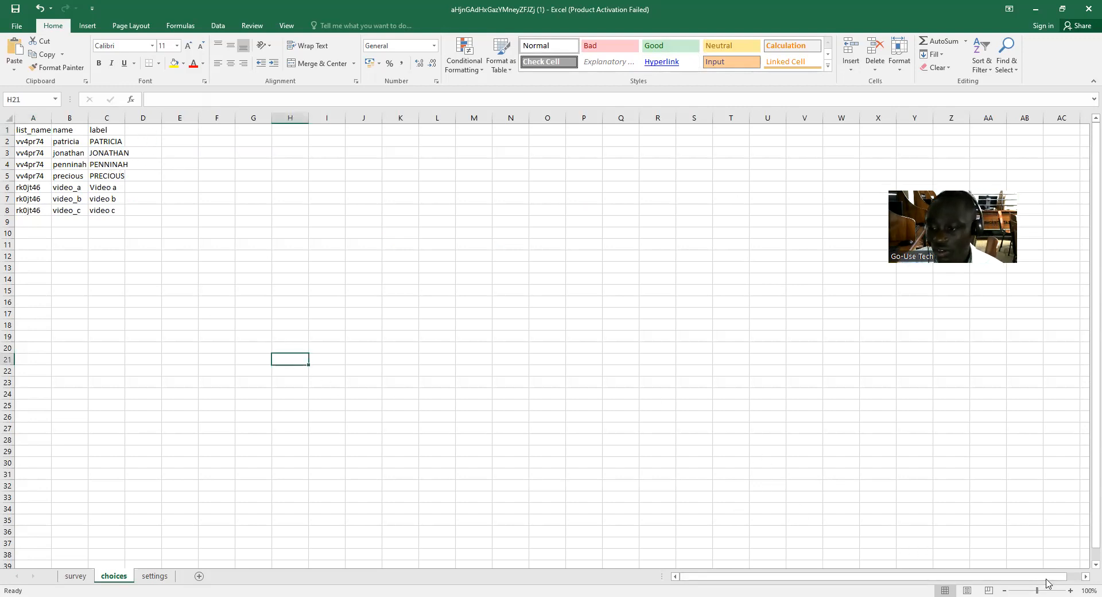
left_click_drag(1036, 590, 1054, 586)
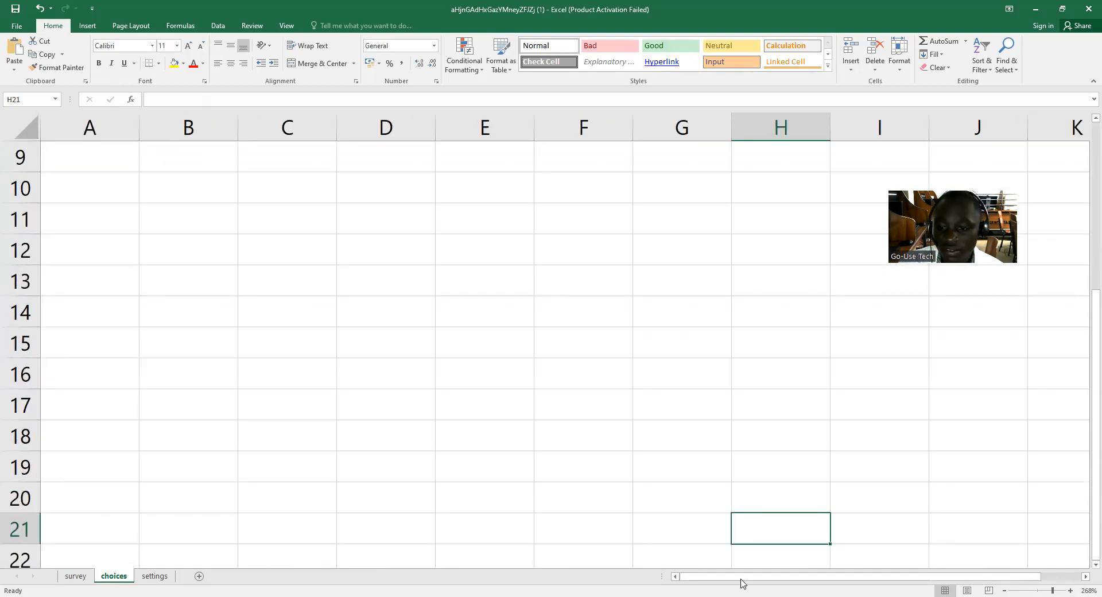
scroll(328, 379, "up", 3)
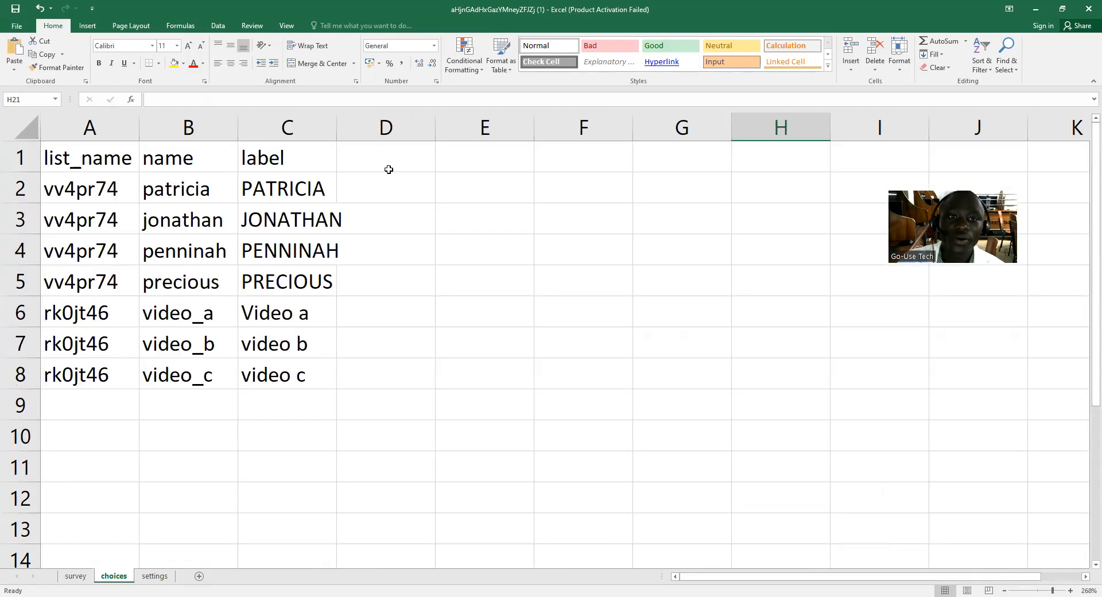
left_click(388, 170)
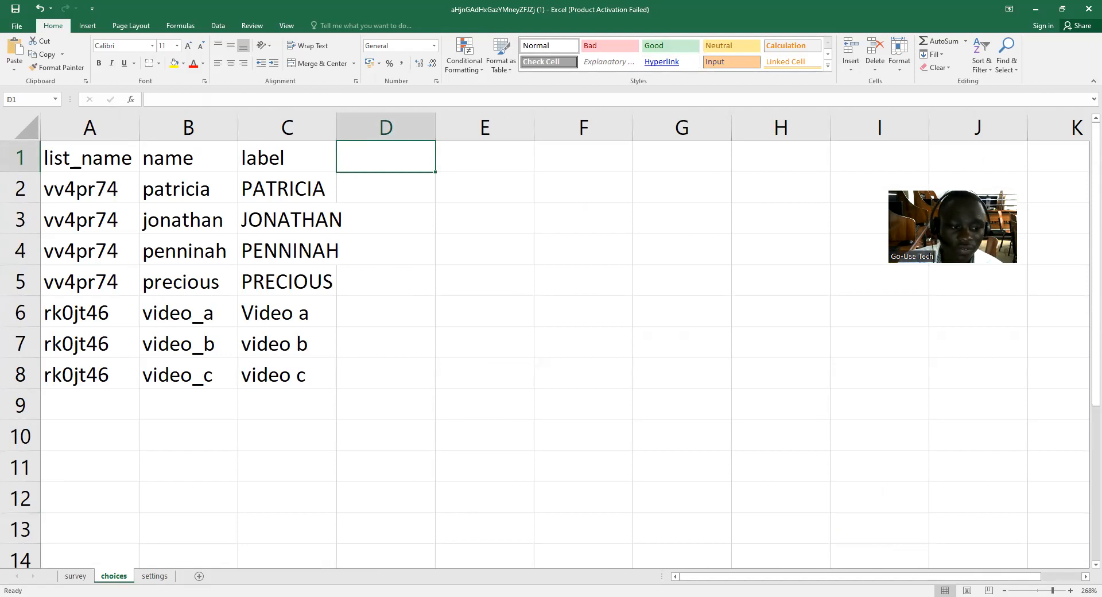
left_click(75, 575)
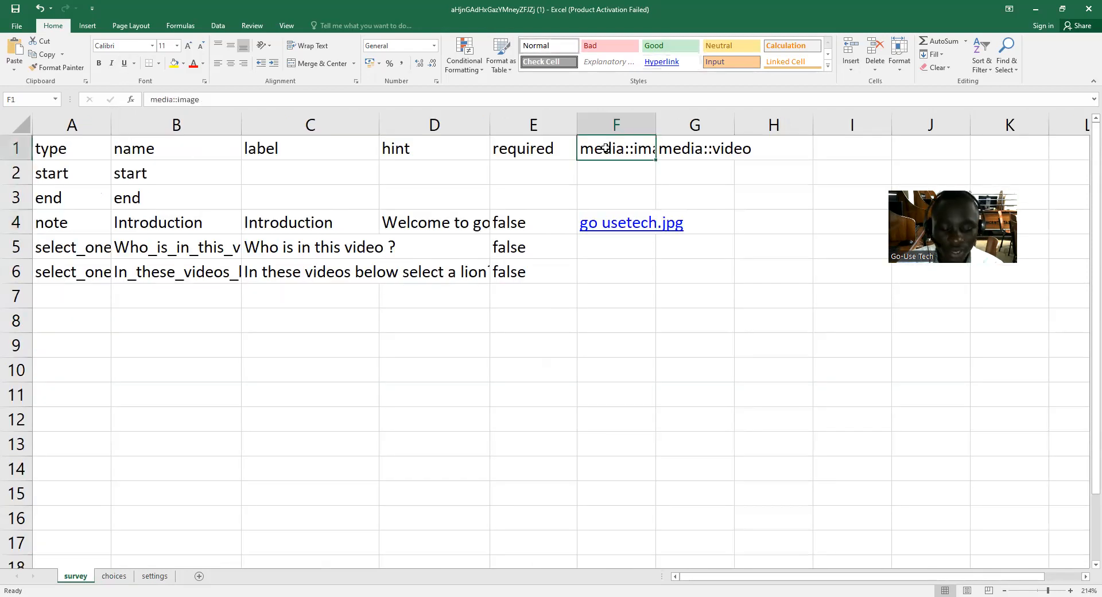
key("ctrl+c")
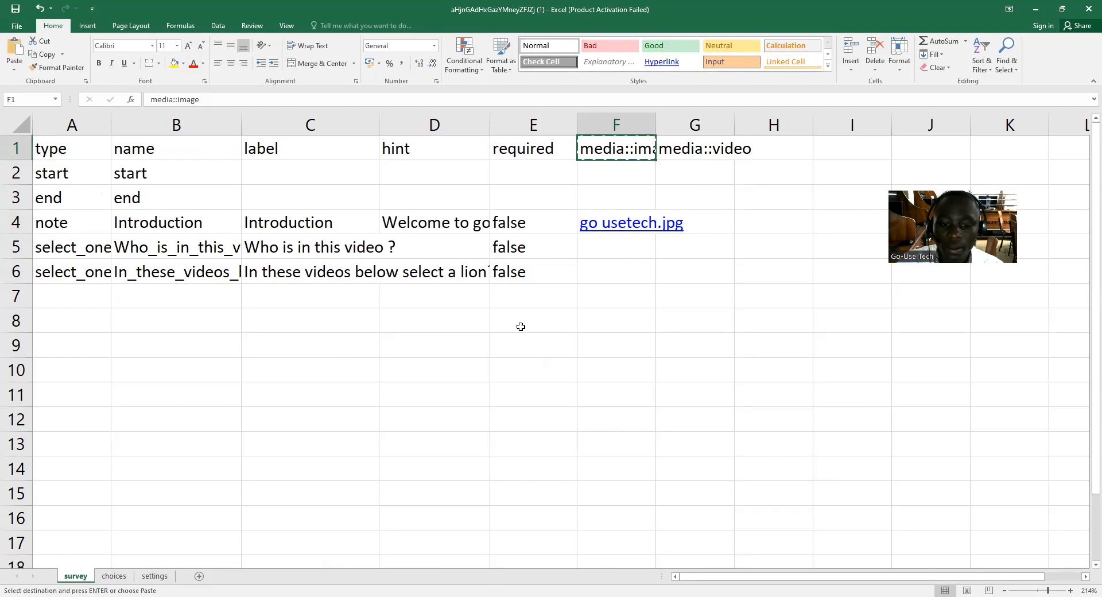
left_click(114, 576)
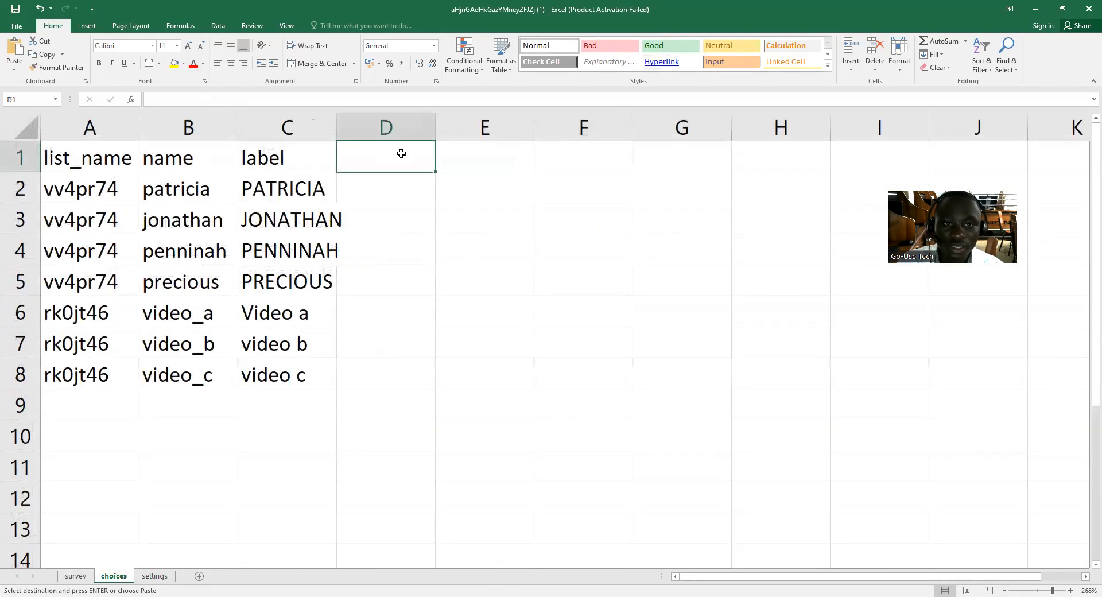
key("ctrl+v")
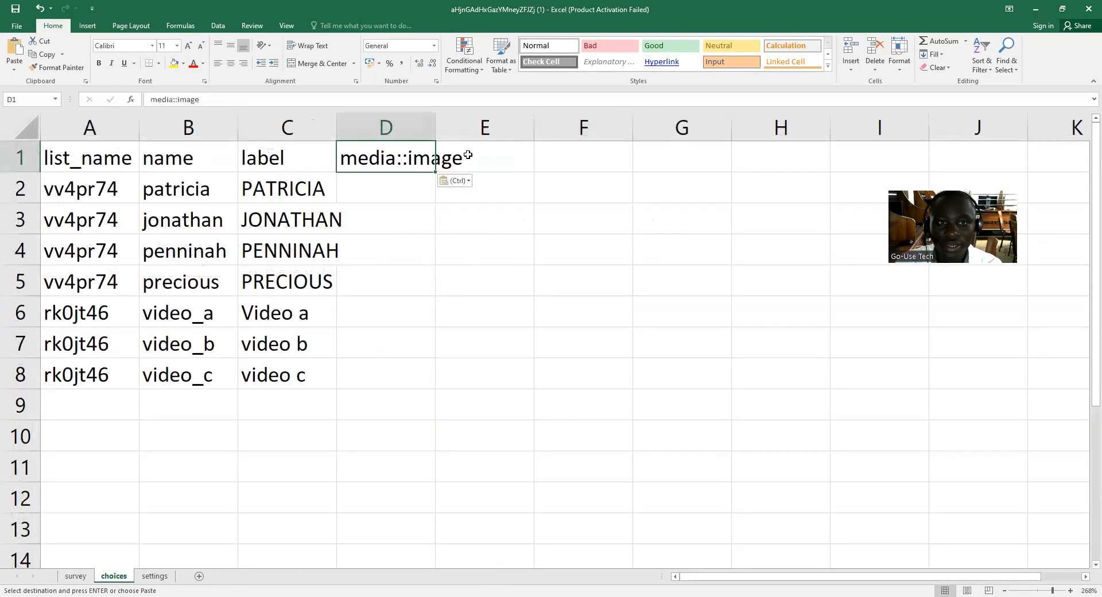
Copy the "media::video" header from cell G1 of the survey sheet into cell E1 of the choices sheet.
left_click(498, 153)
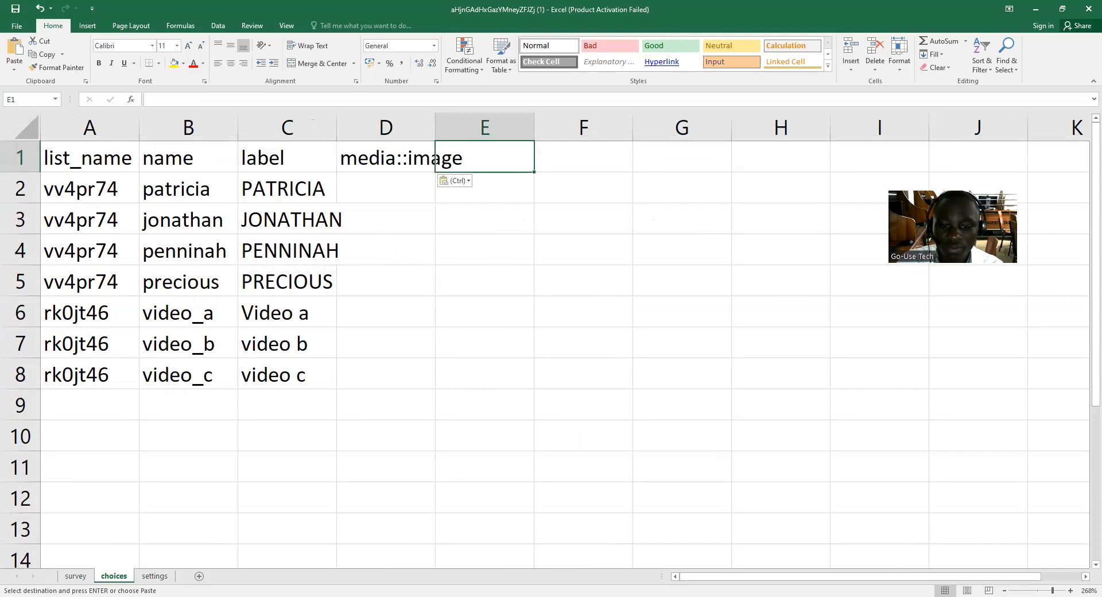
left_click(89, 579)
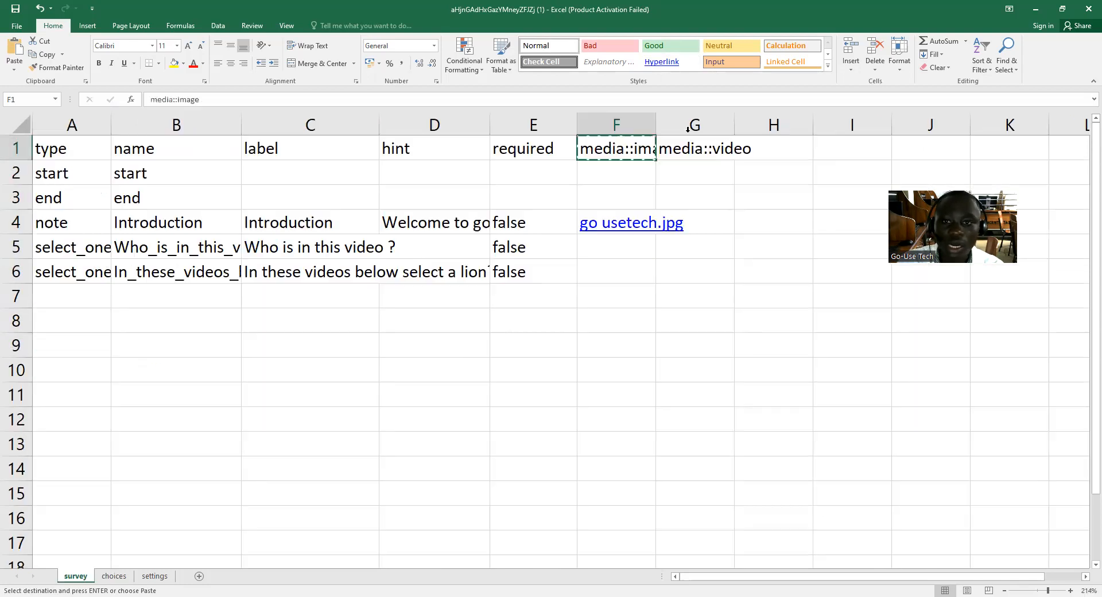
left_click(702, 153)
key("ctrl+c")
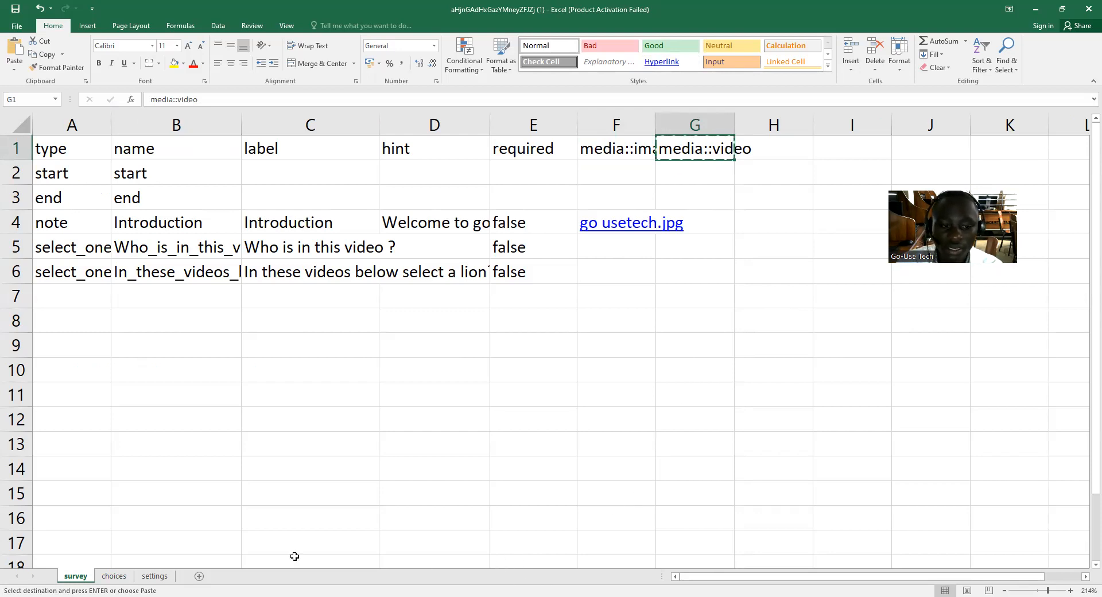
left_click(114, 577)
left_click(564, 157)
left_click(499, 153)
key("ctrl+v")
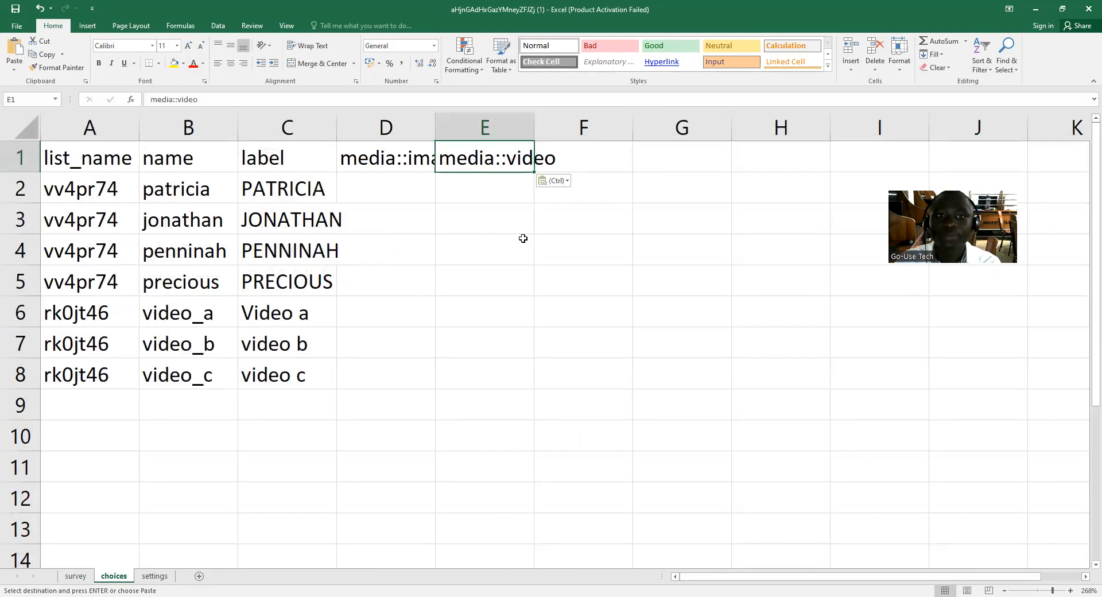
Copy the attached file's name "jona.mp4" from the KoboToolbox media settings and paste it into cell E3 of the Excel choices sheet.
left_click(499, 231)
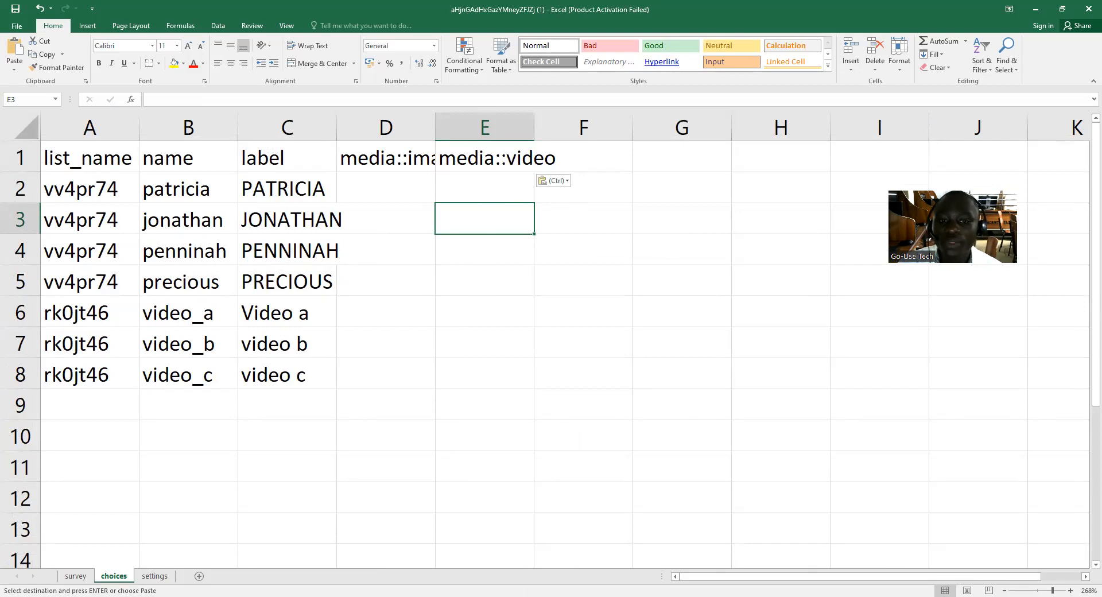
key("alt+Tab")
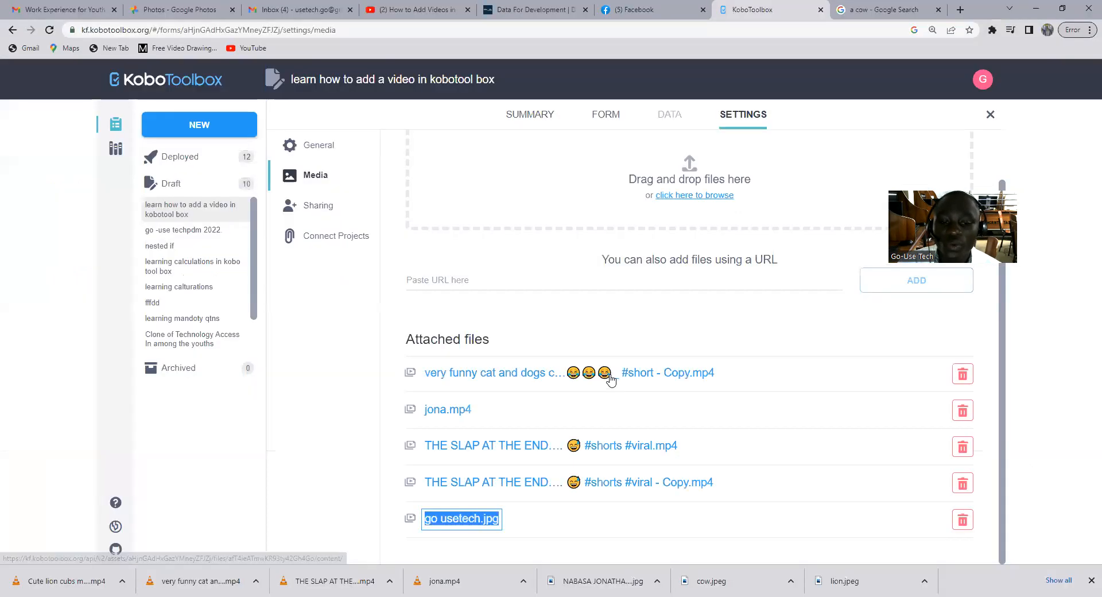
left_click(483, 419)
left_click_drag(481, 414, 424, 410)
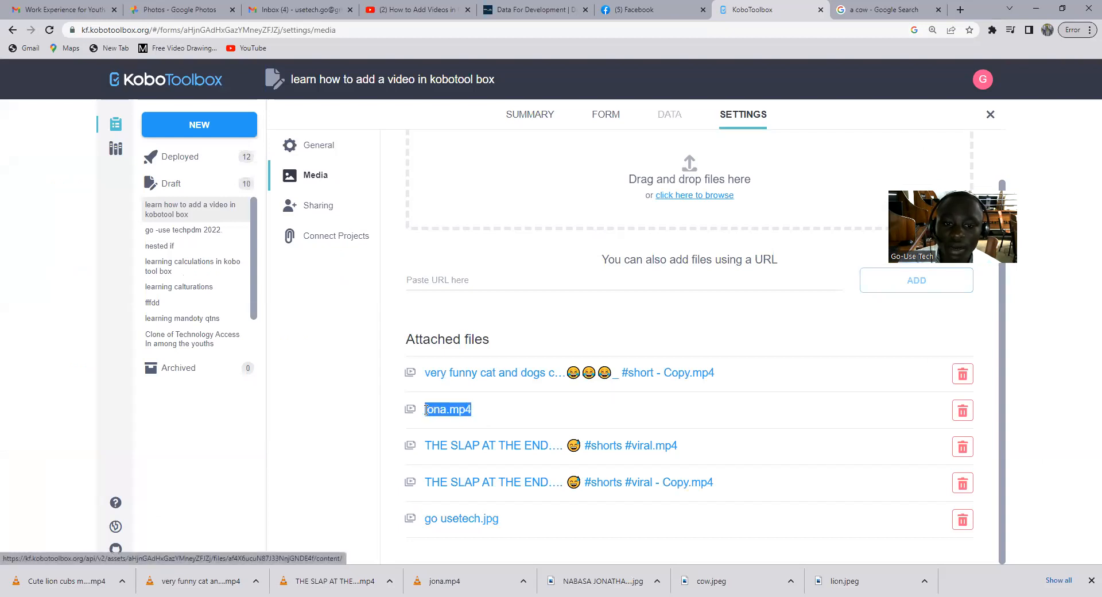
right_click(446, 416)
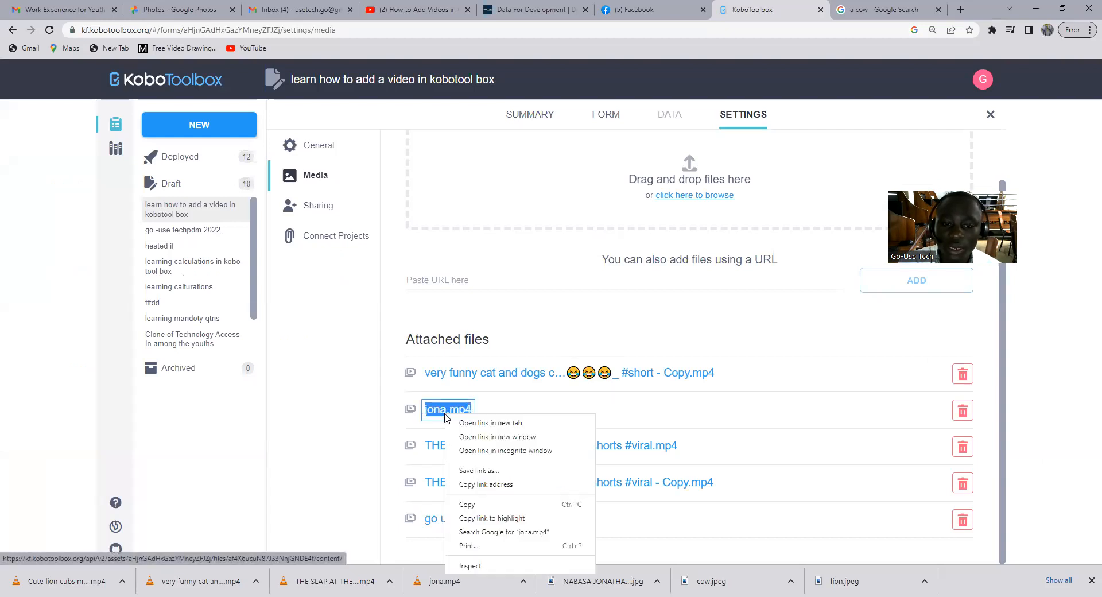
left_click(485, 505)
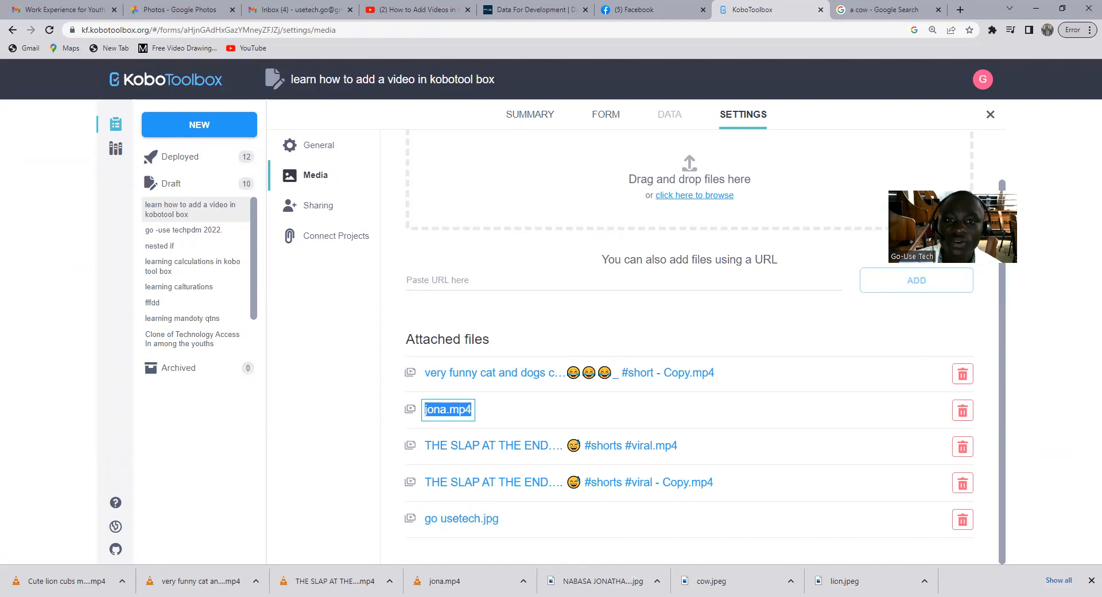
key("alt+Tab")
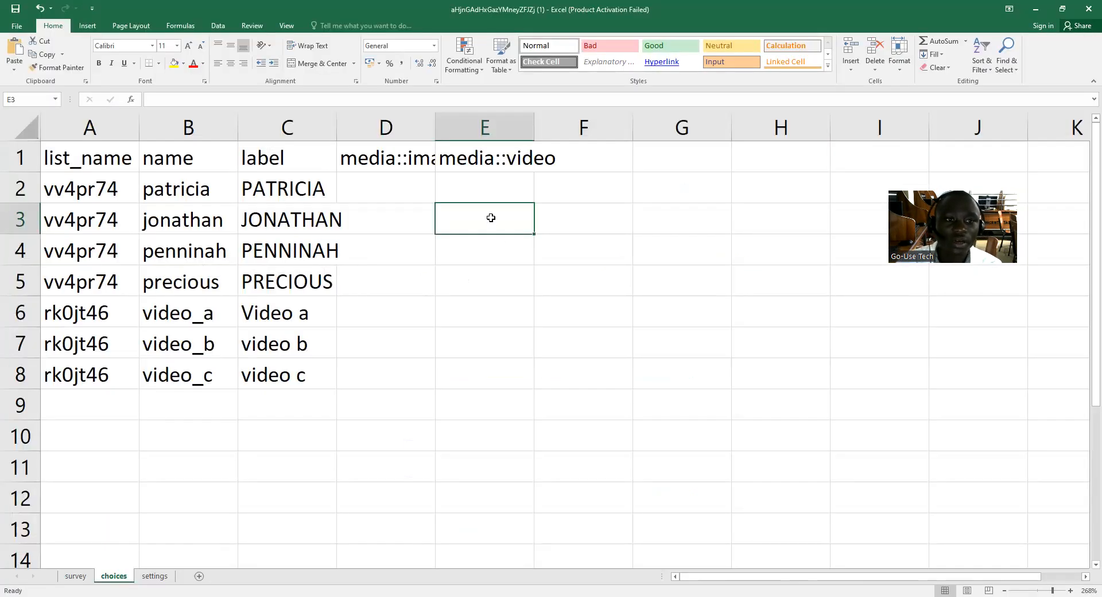
key("ctrl+v")
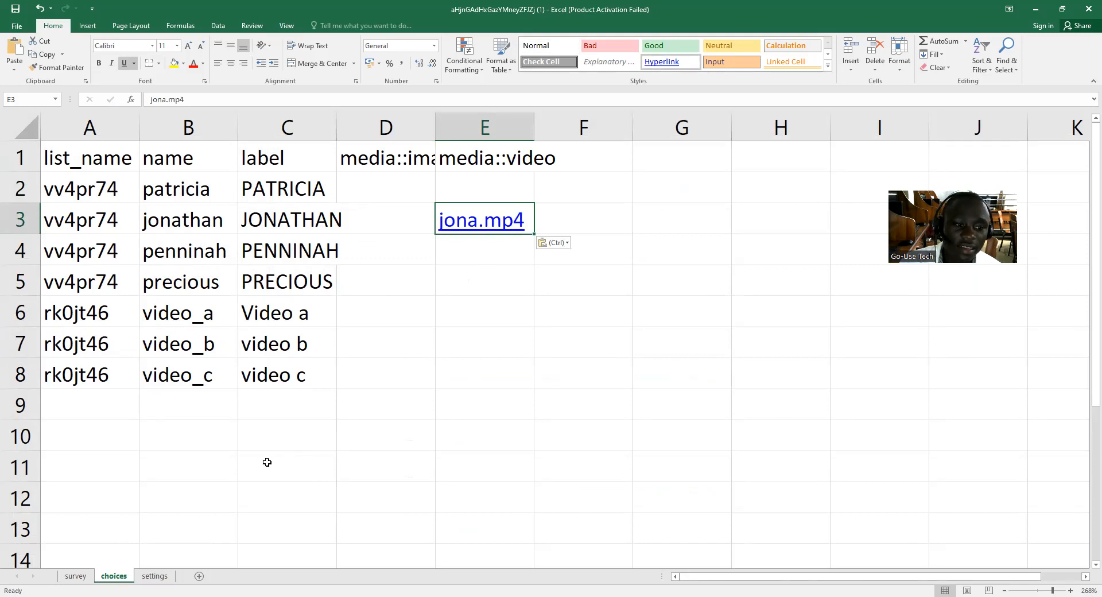
Copy the KoboToolbox attachment name "THE SLAP AT THE END…. 😅 #shorts #viral.mp4" into cell E6 of the Excel choices sheet, for video_a.
left_click(69, 576)
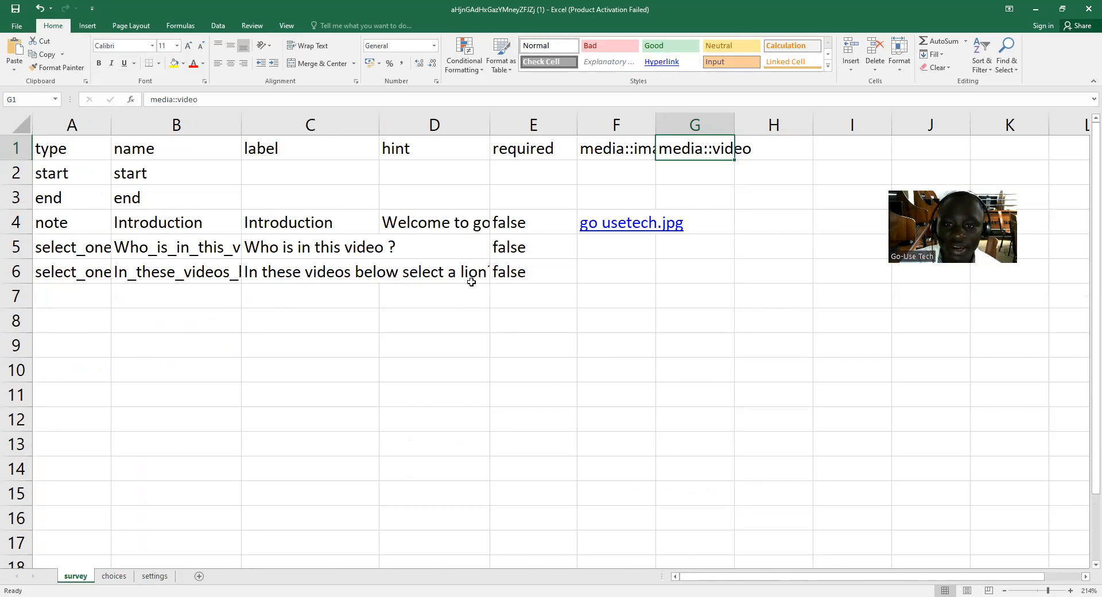
left_click(113, 577)
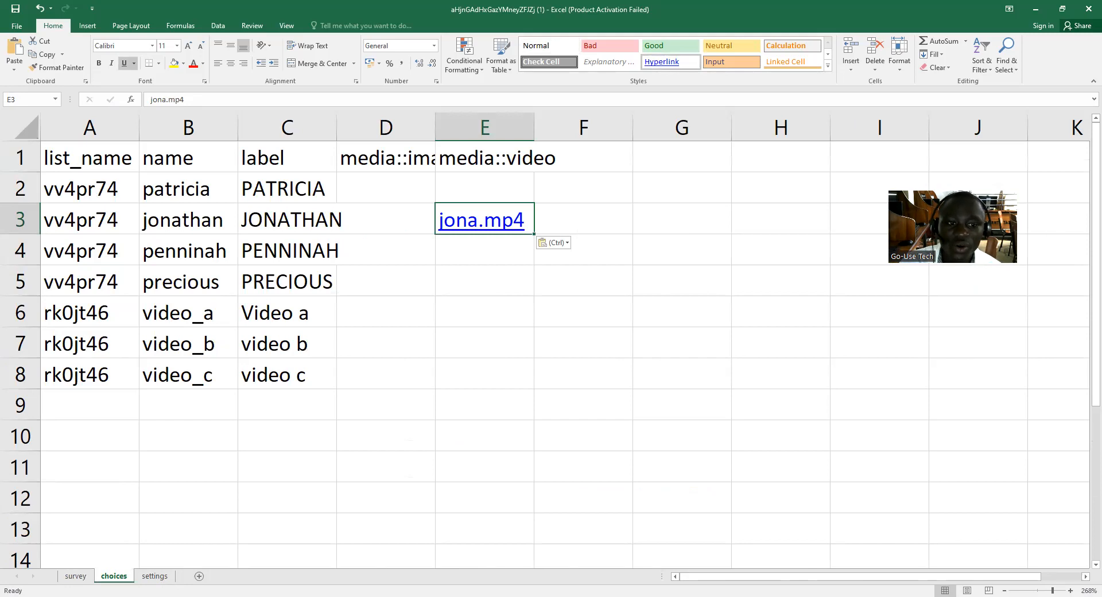
key("alt+Tab")
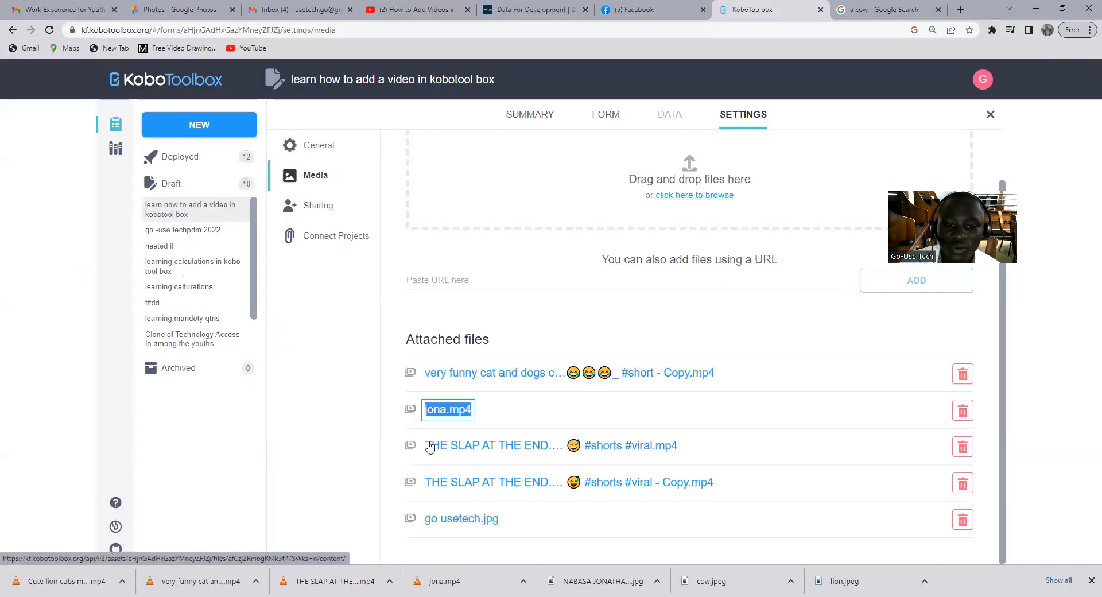
key("Tab")
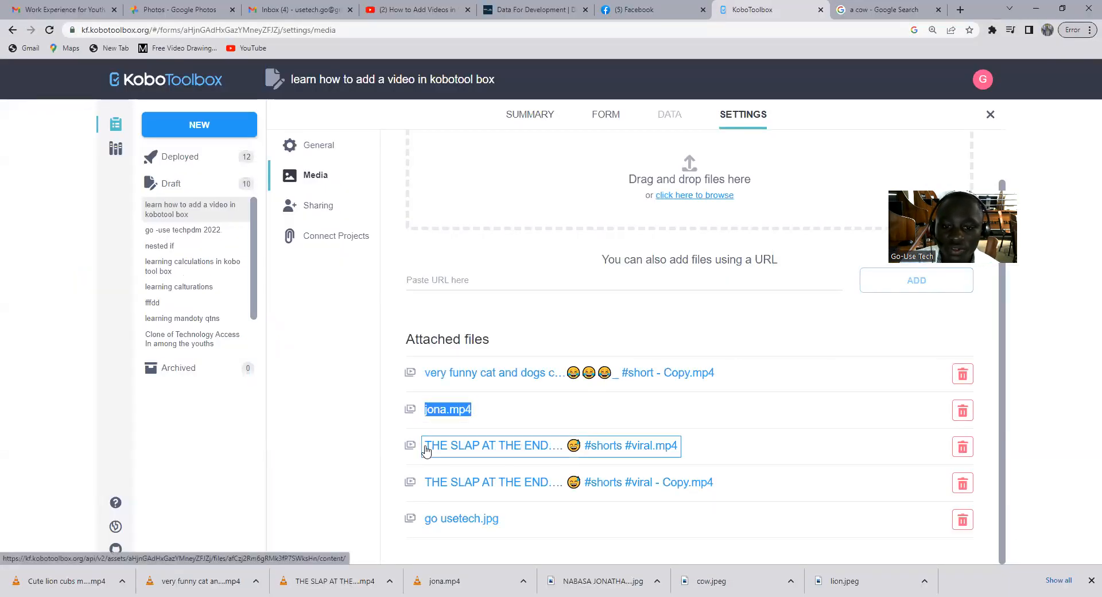
left_click_drag(683, 446, 421, 459)
right_click(460, 447)
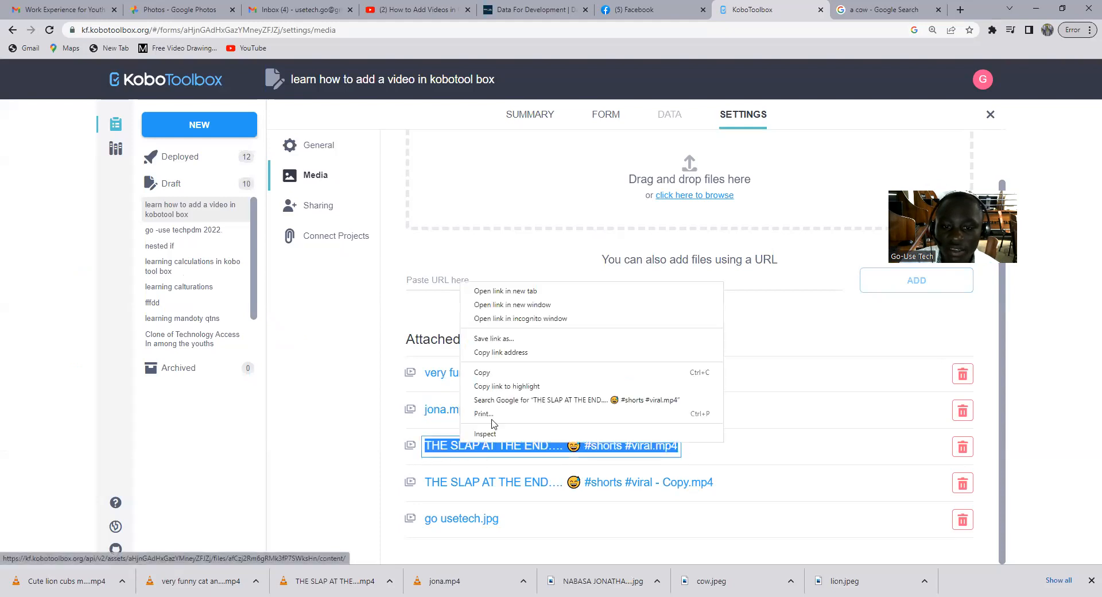
left_click(495, 374)
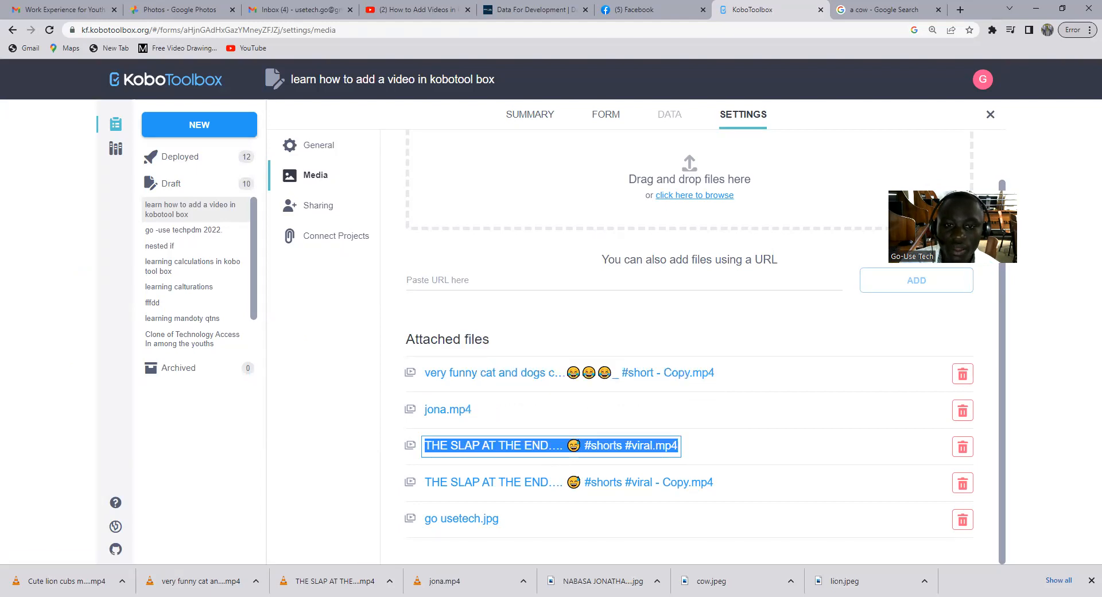
key("alt+Tab")
left_click(485, 312)
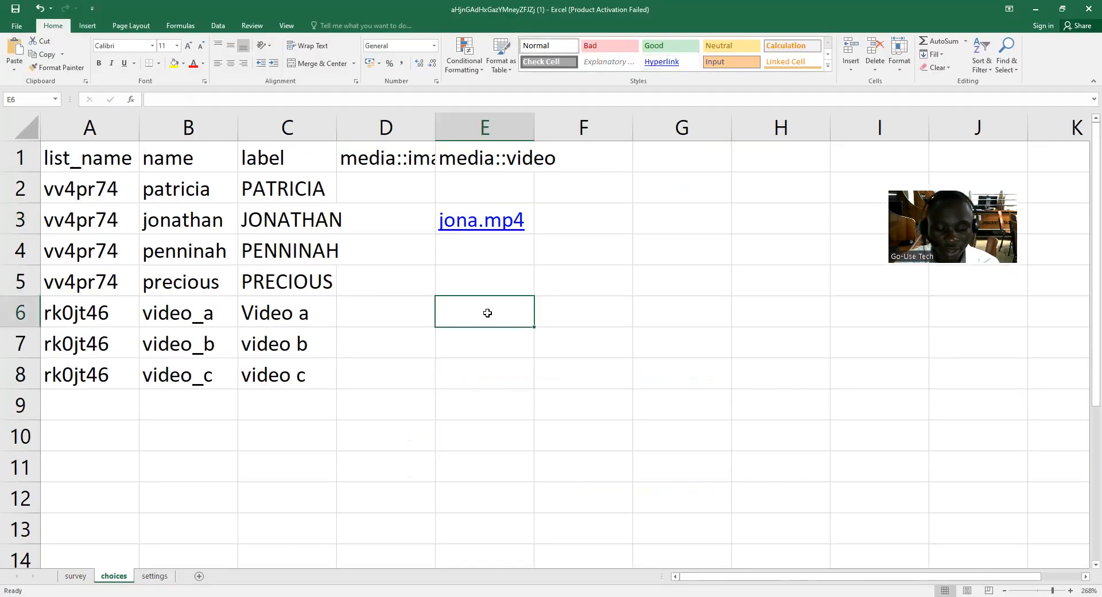
key("ctrl+v")
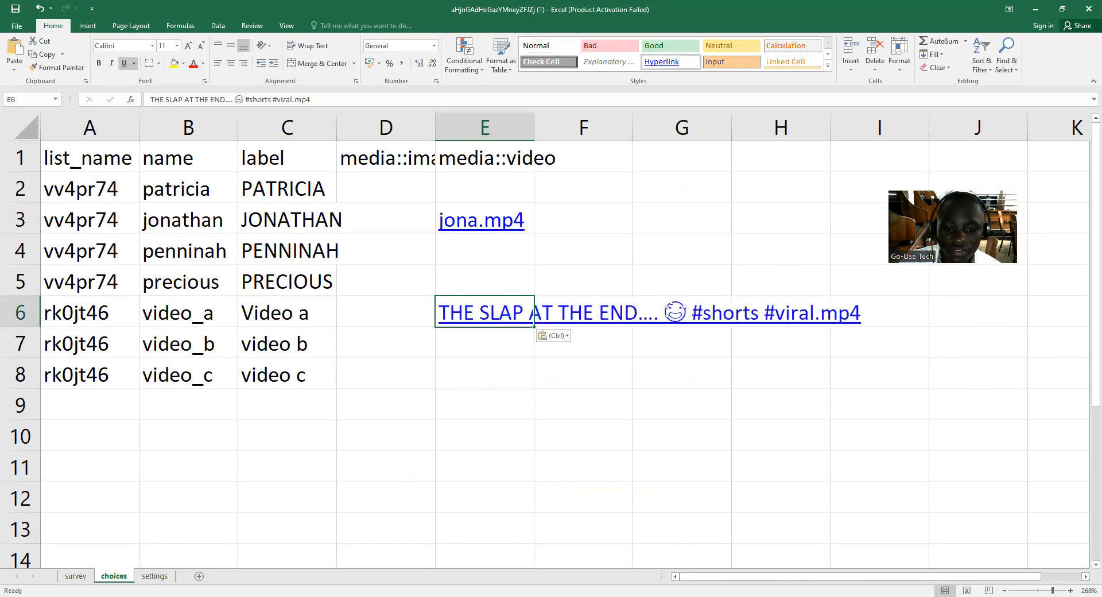
Copy the KoboToolbox attachment name "THE SLAP AT THE END…. 😅 #shorts #viral - Copy.mp4" into cell E7 of the Excel choices sheet, for video_b.
key("alt+Tab")
left_click_drag(717, 486, 423, 472)
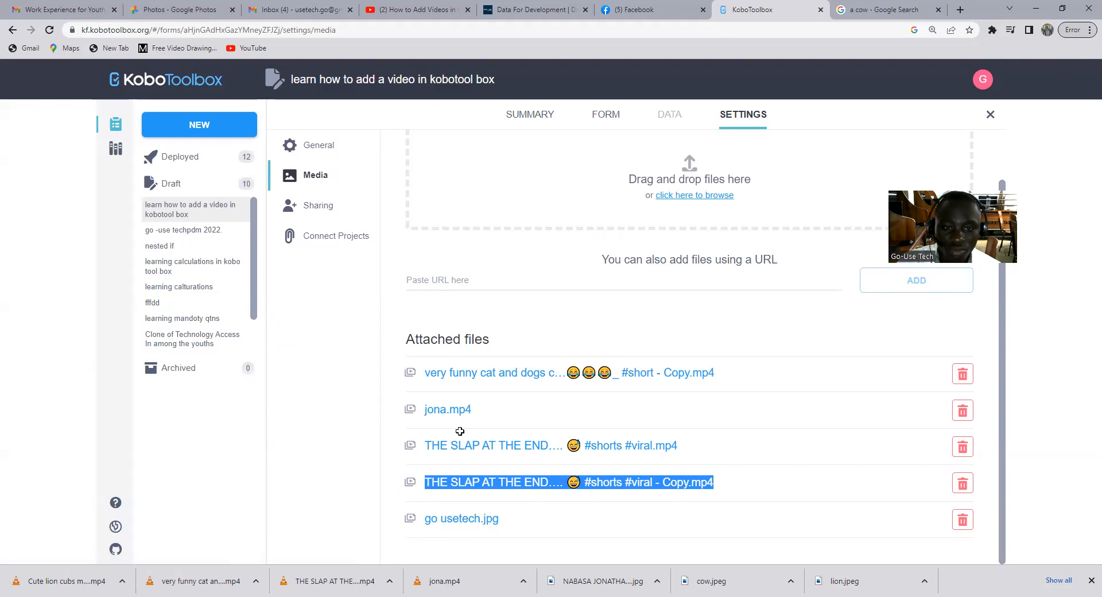
key("alt+Tab")
key("ctrl+v")
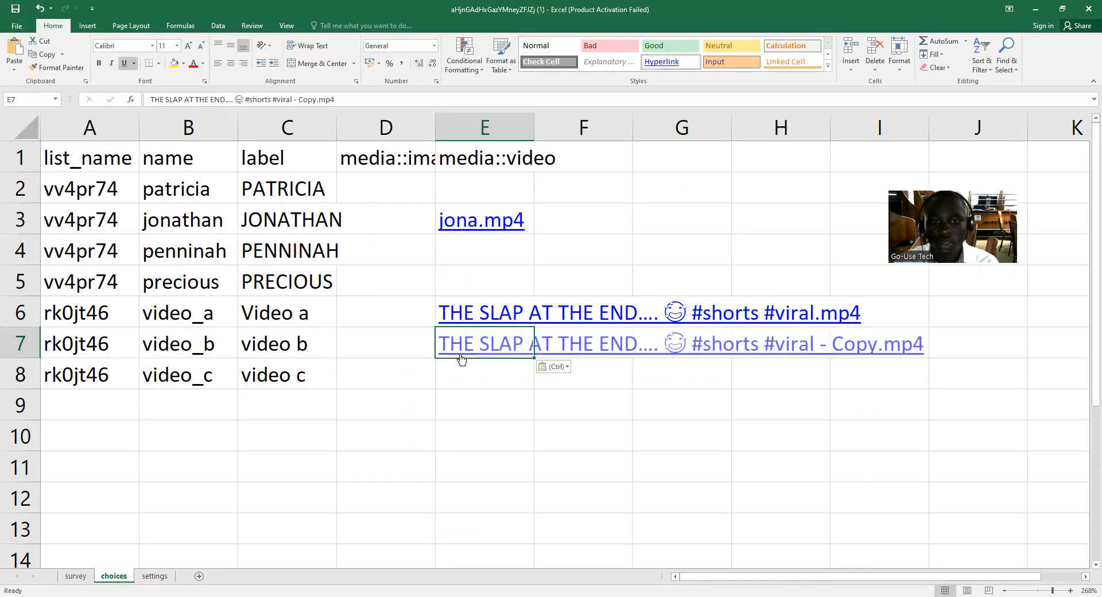
Copy the "very funny cat and dogs" video's attachment name from KoboToolbox into cell E8 of the Excel choices sheet, for video_c.
left_click(466, 376)
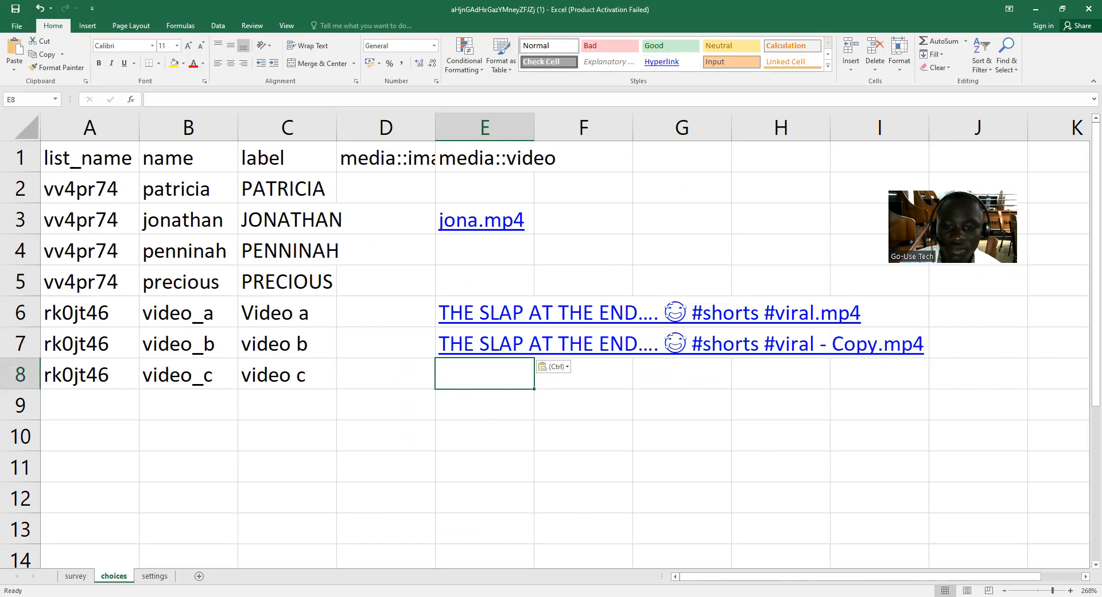
key("alt+Tab")
left_click_drag(723, 375, 423, 374)
right_click(464, 373)
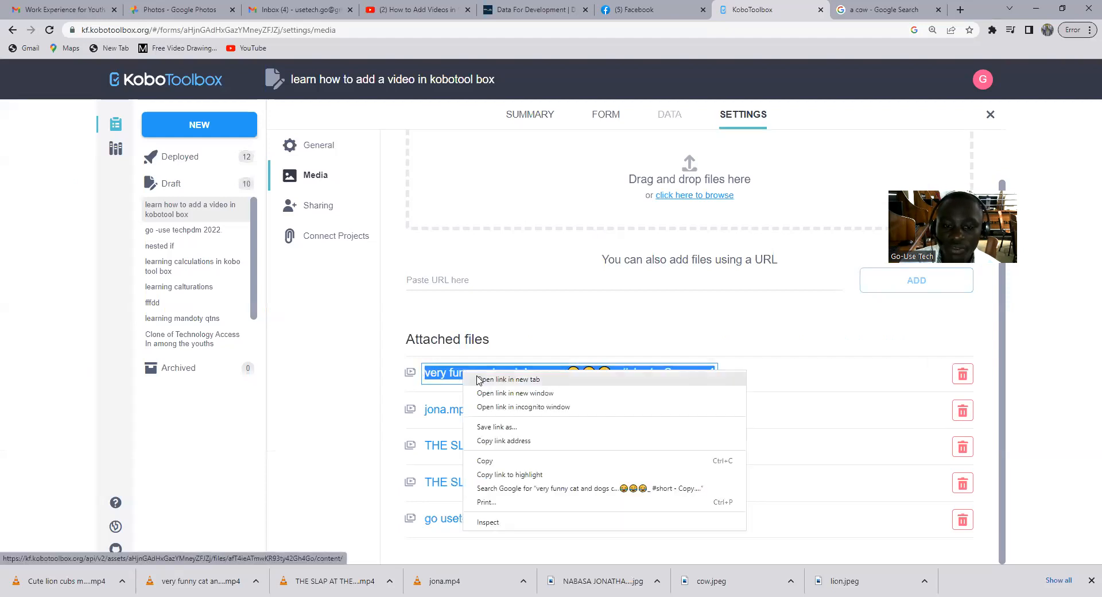
left_click(502, 460)
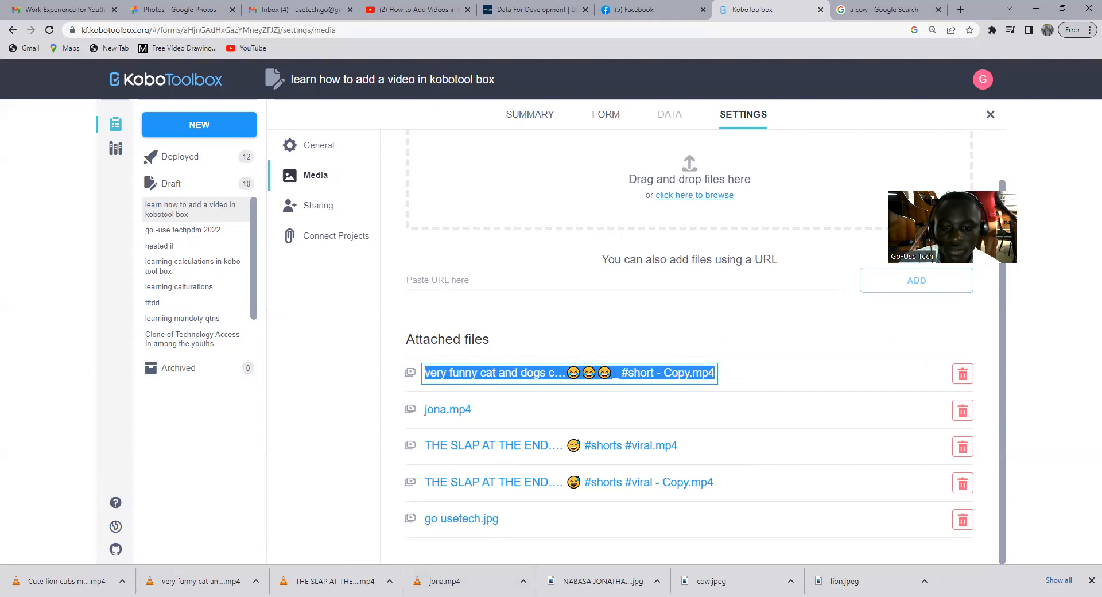
key("alt+Tab")
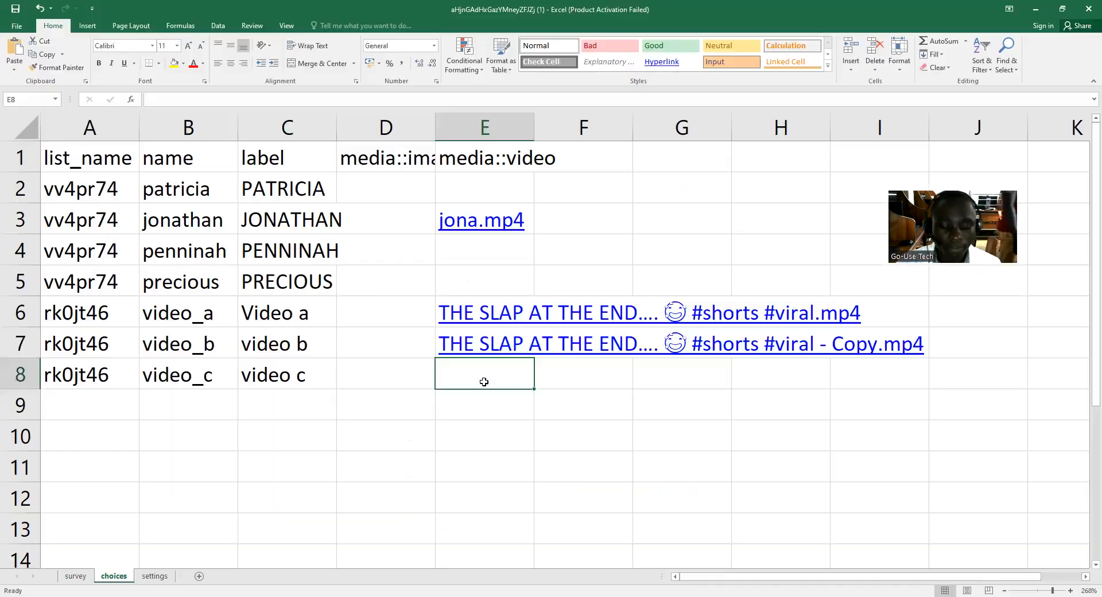
key("ctrl+v")
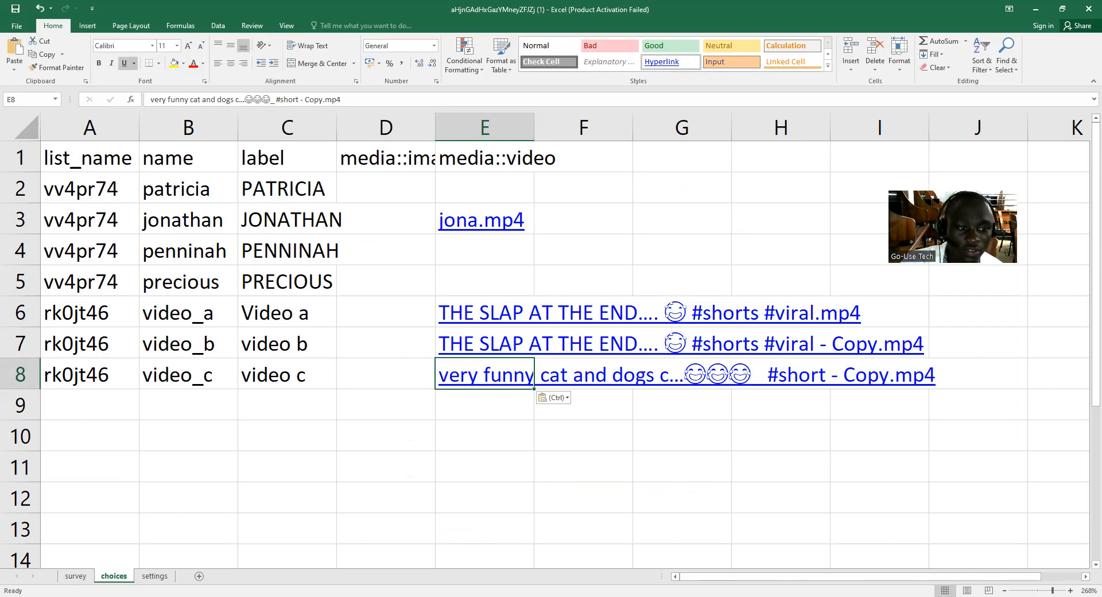
Clear the video file name from cell E7, for video_b, in the Excel choices sheet.
key("alt+Tab")
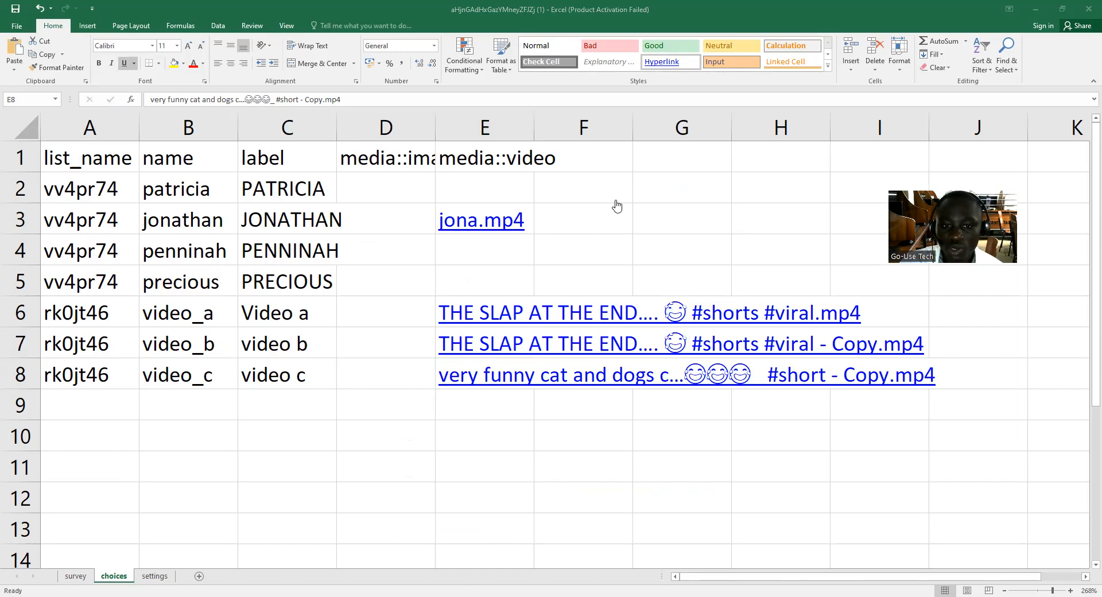
key("alt+Tab")
scroll(657, 482, "down", 1)
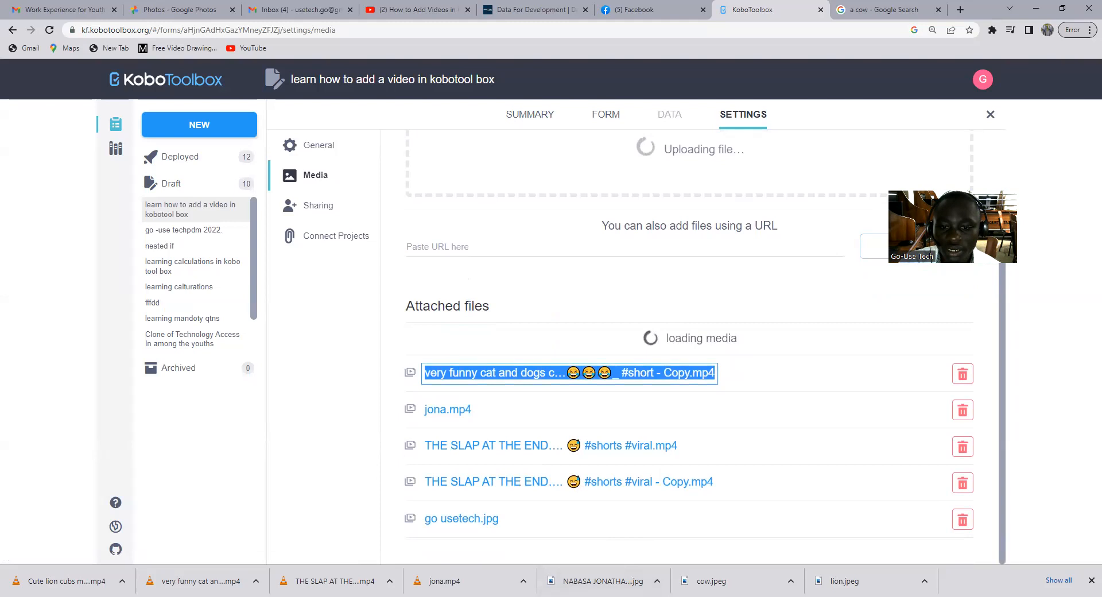
key("alt+Tab")
left_click_drag(933, 349, 484, 338)
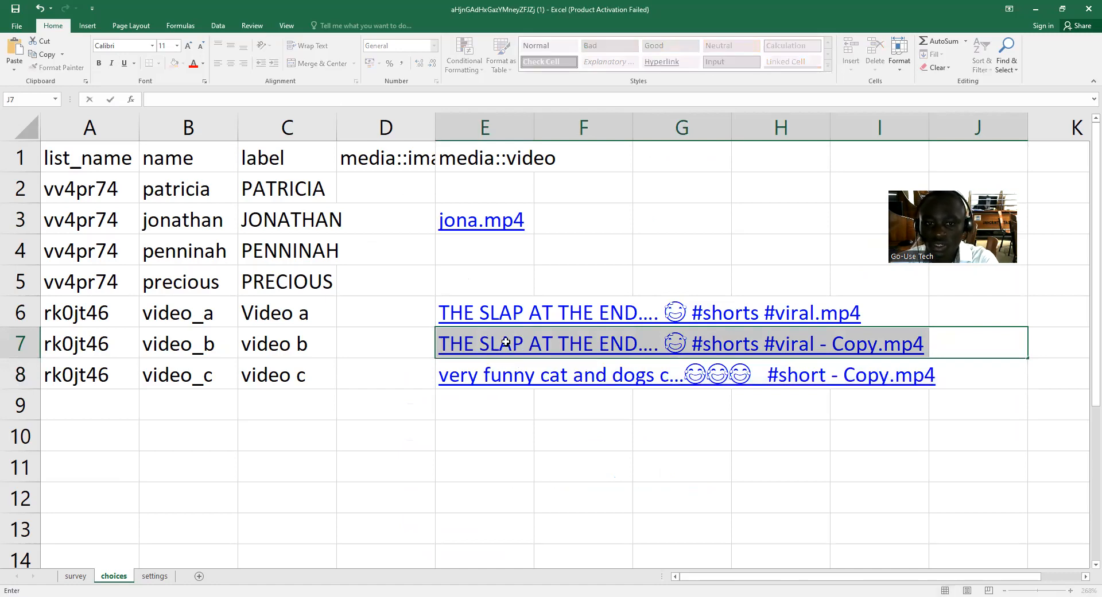
left_click(500, 339)
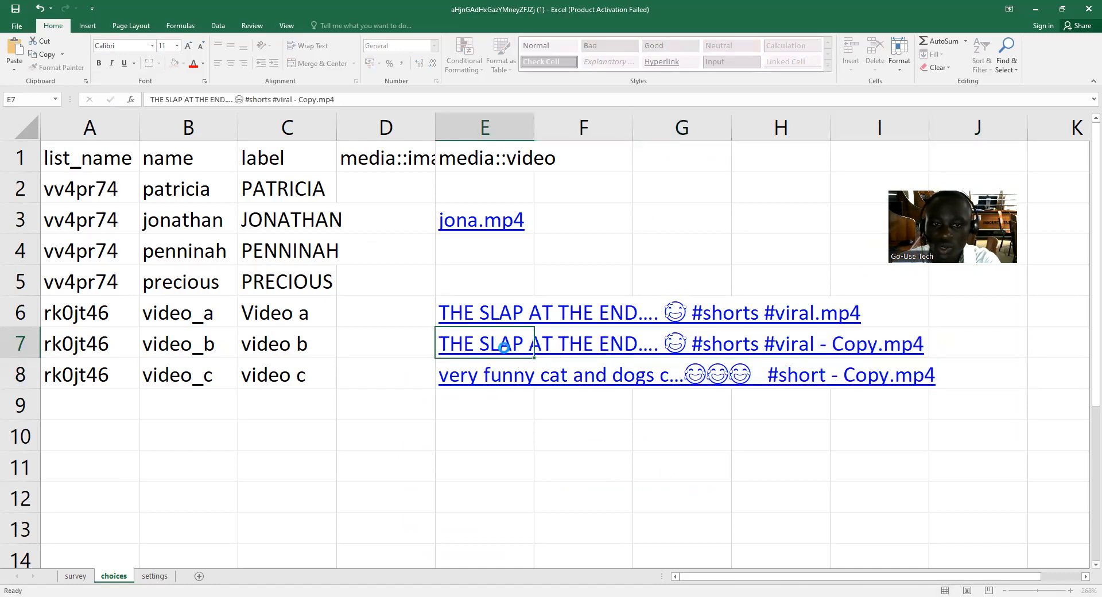
key("BackSpace")
left_click(488, 436)
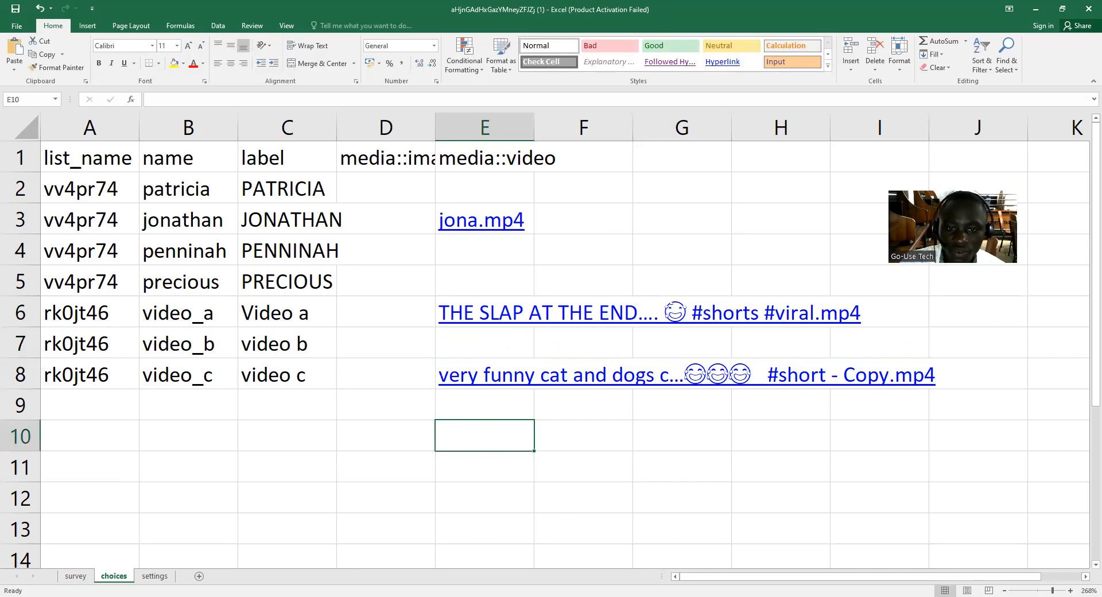
key("alt+Tab")
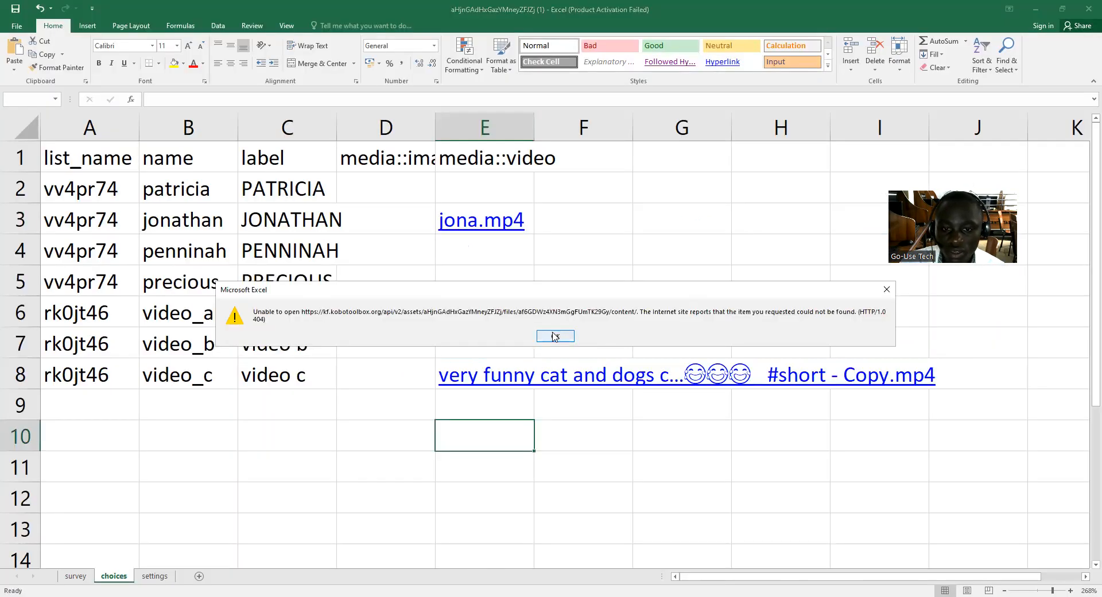
left_click(554, 336)
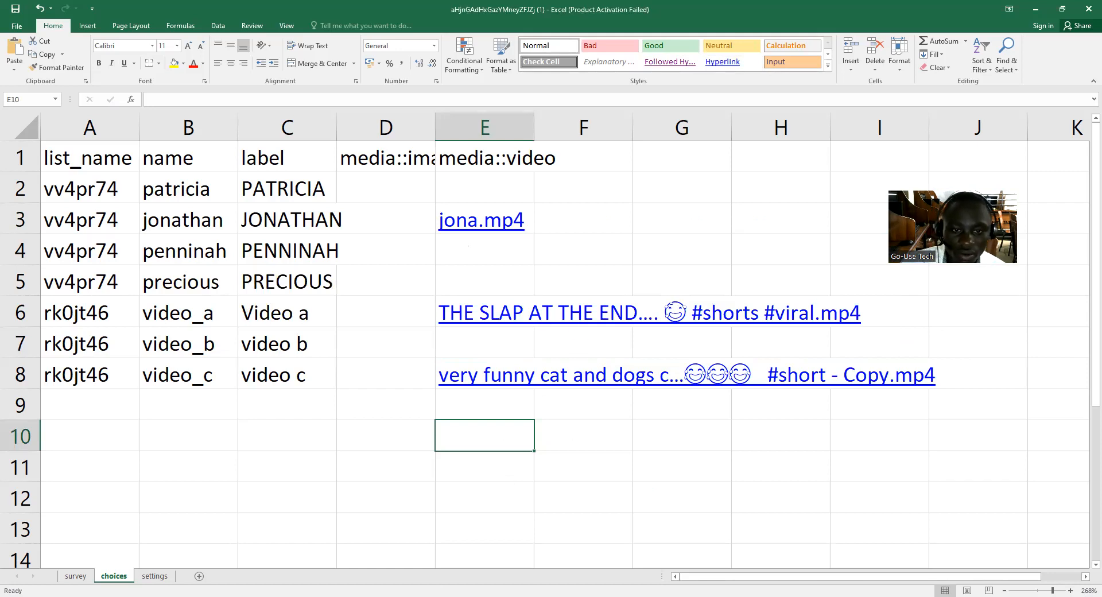
Switch to the KoboToolbox media settings and copy the attachment name "Cute lion cubs meet dad #…y lion #shorts - Copy.mp4".
key("alt+Tab")
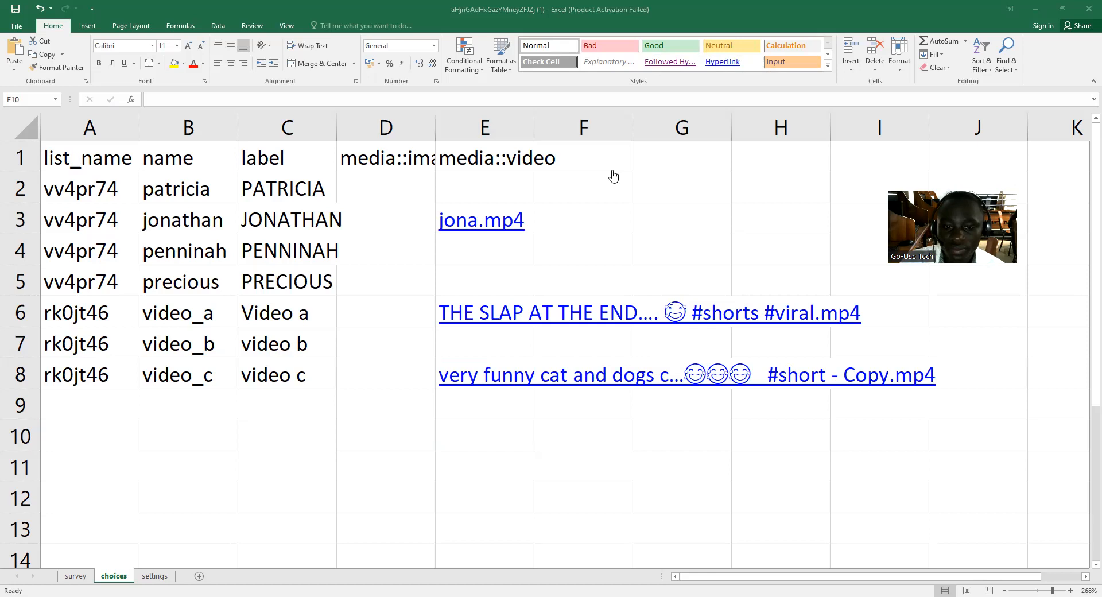
key("alt+Tab")
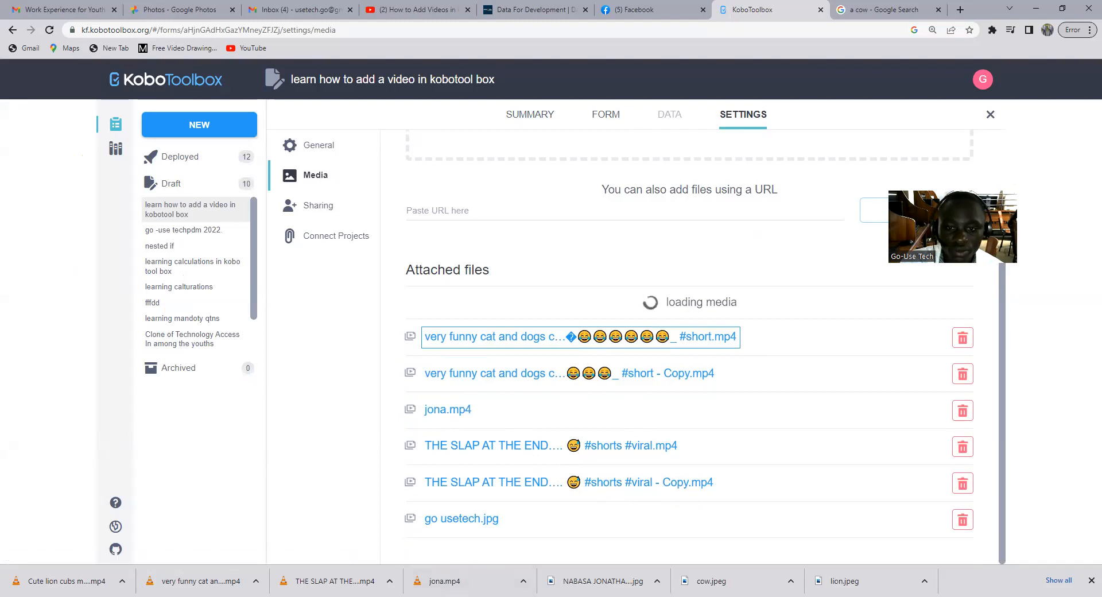
left_click(322, 571)
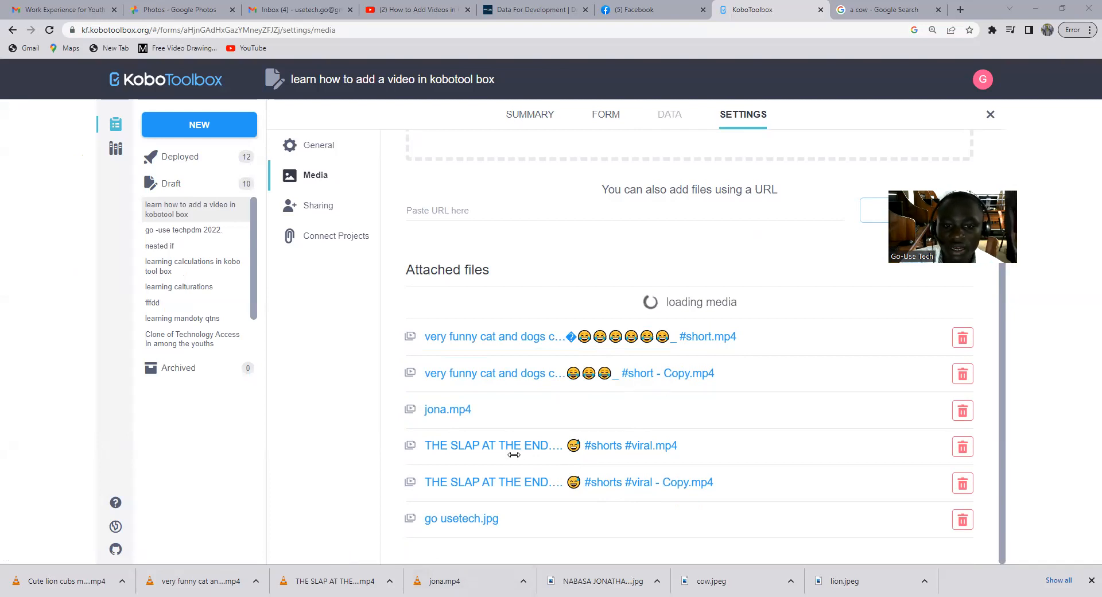
left_click(526, 79)
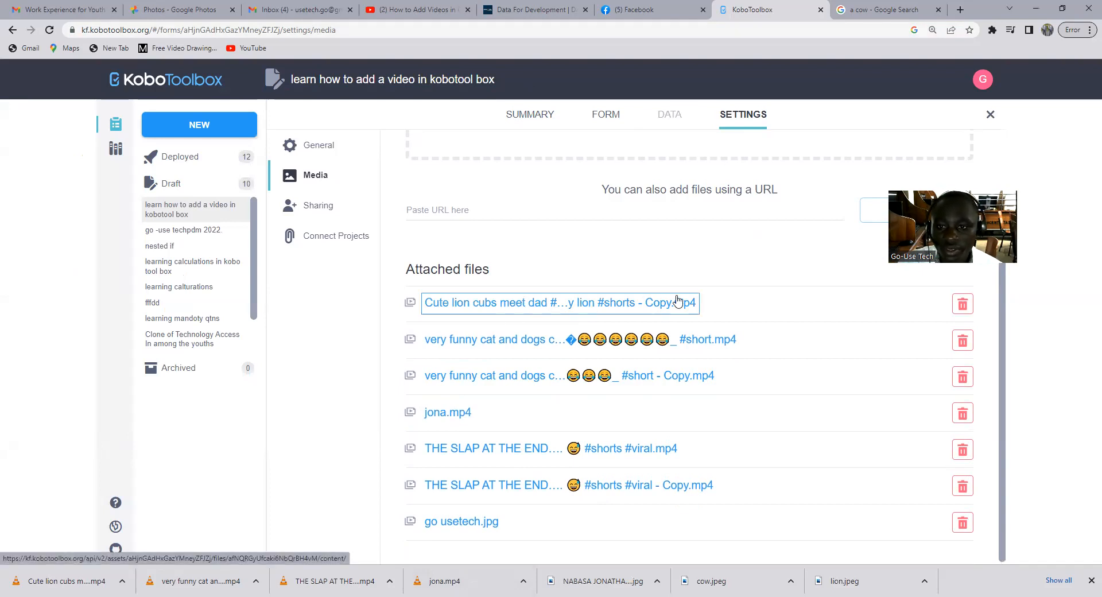
left_click_drag(704, 310, 460, 310)
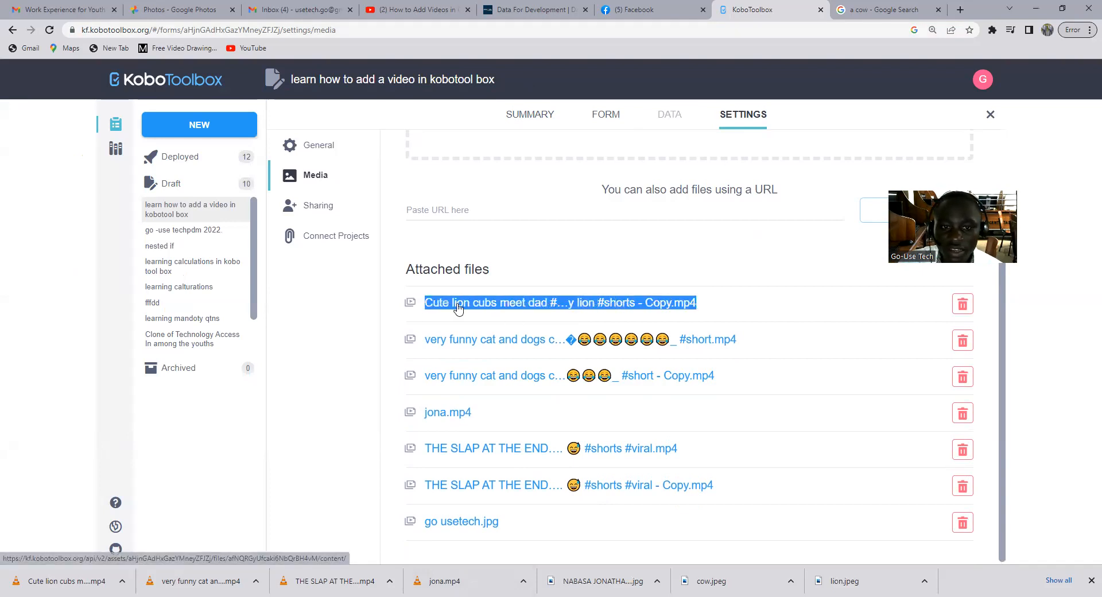
right_click(468, 306)
left_click(501, 394)
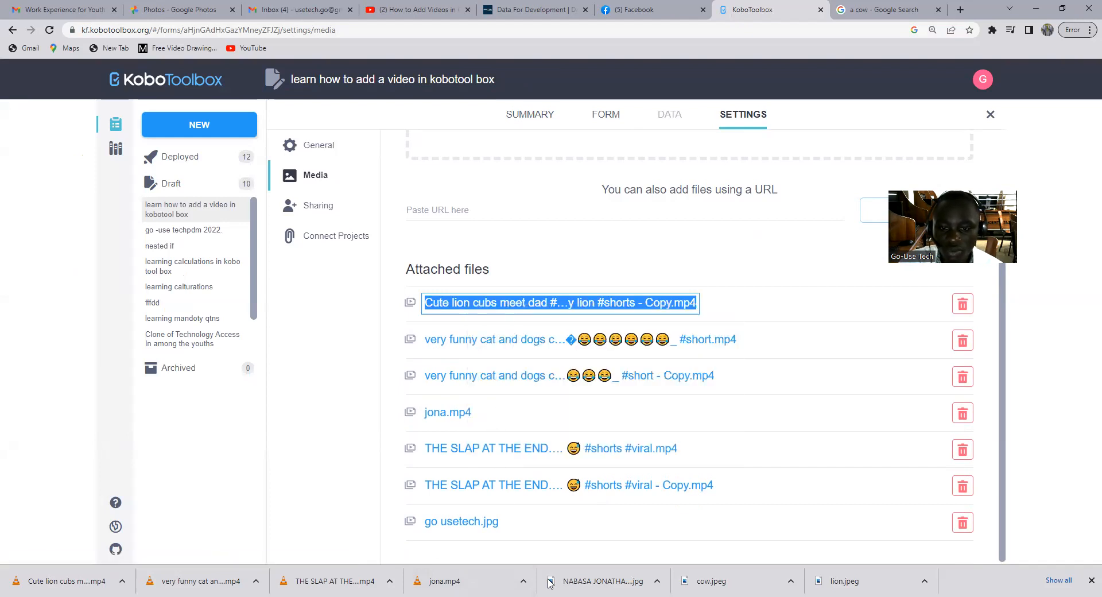
Paste the copied lion cubs video name into cell E7 of the Excel choices sheet, for video_b.
key("alt+Tab")
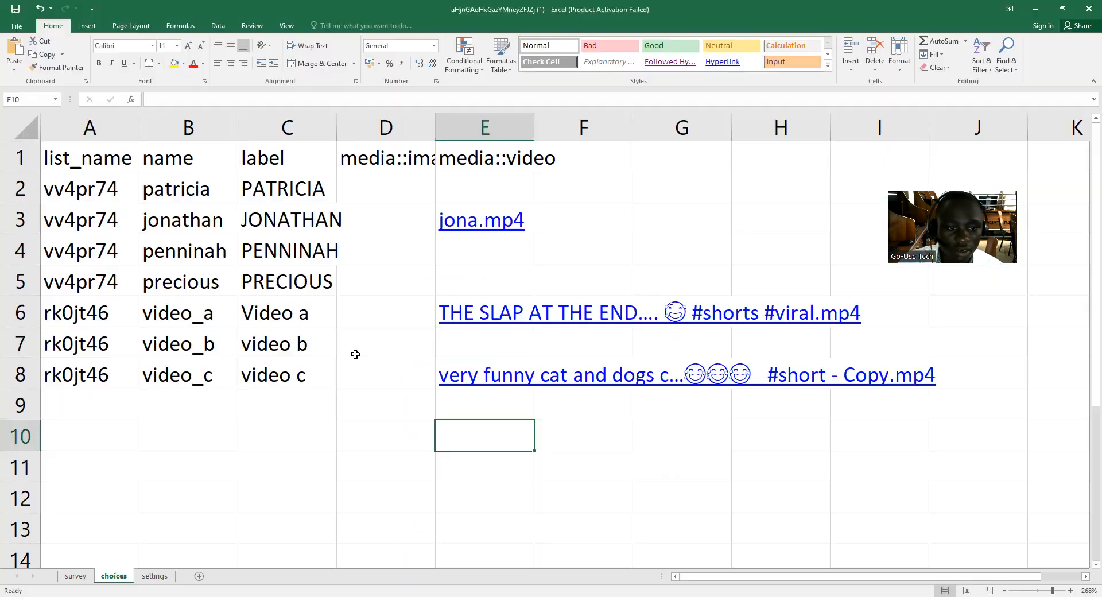
left_click(480, 346)
key("ctrl+v")
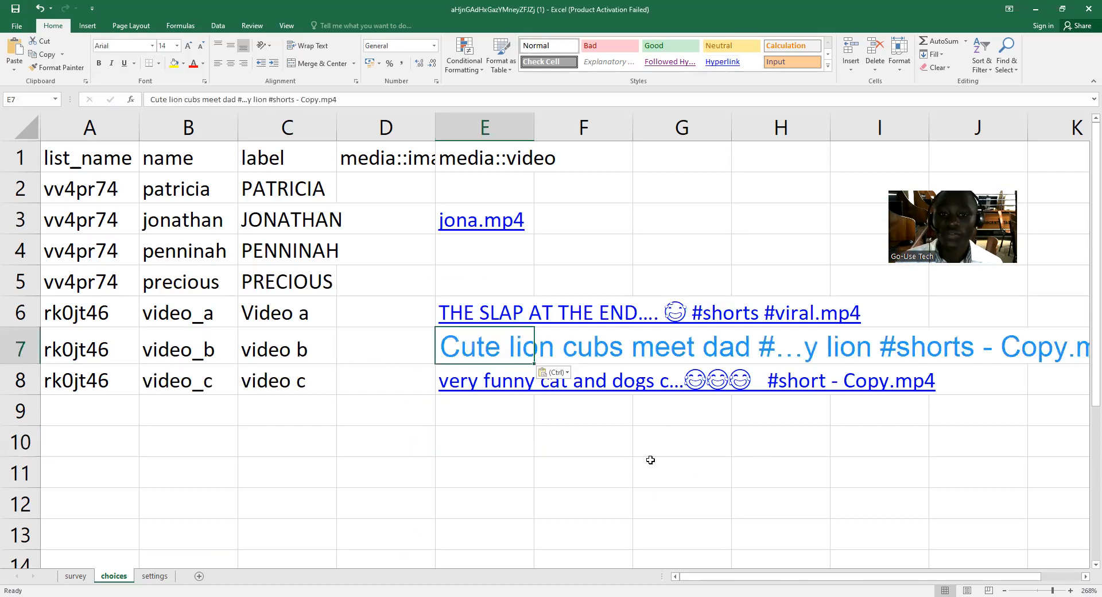
key("Escape")
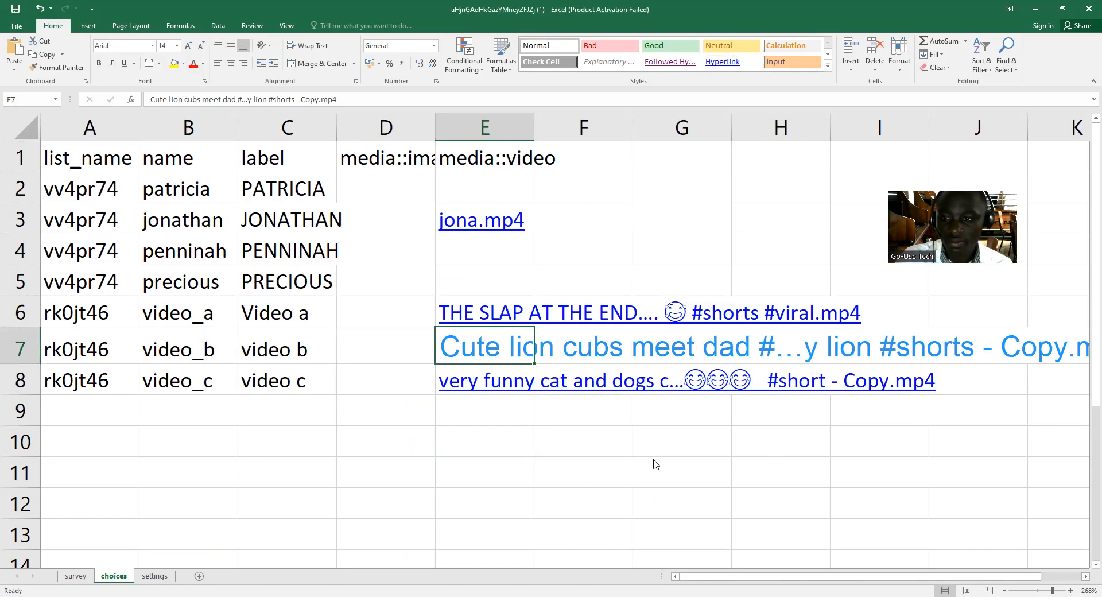
key("ctrl+minus")
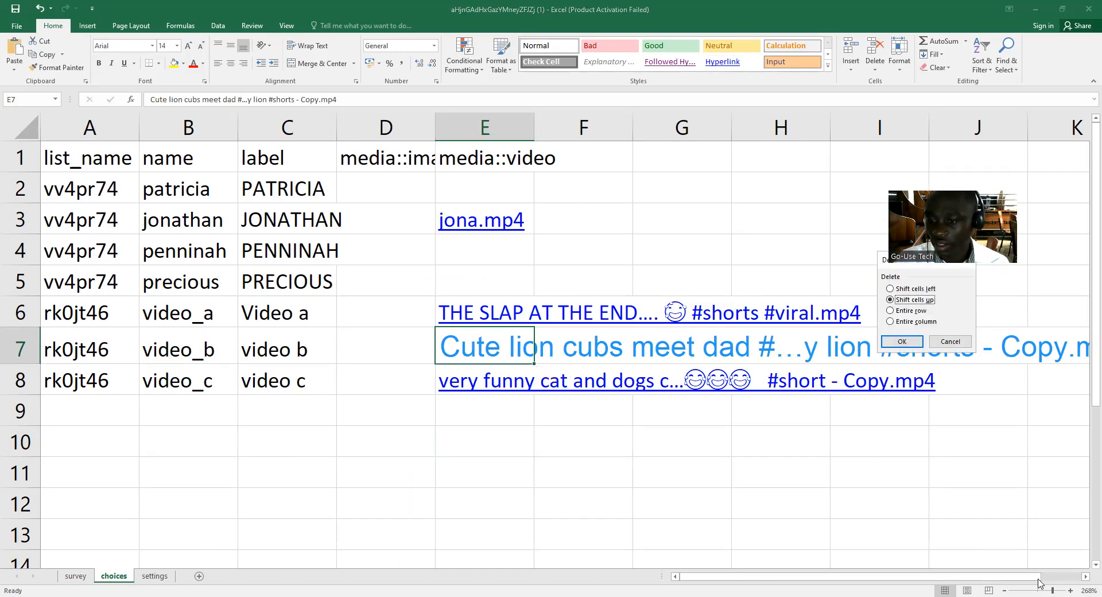
left_click(950, 341)
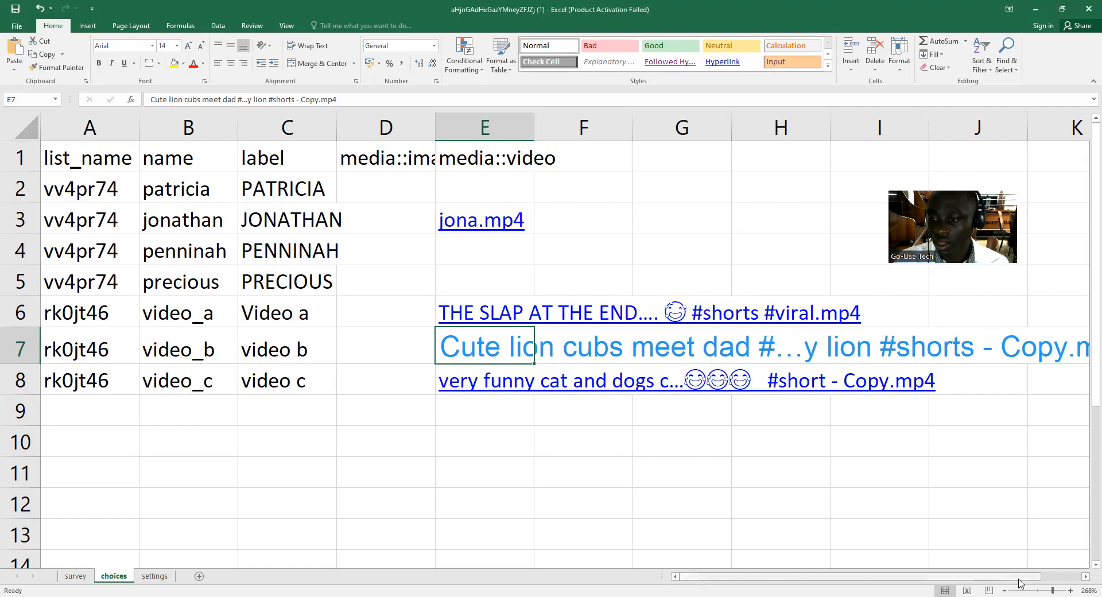
left_click_drag(1053, 590, 1047, 590)
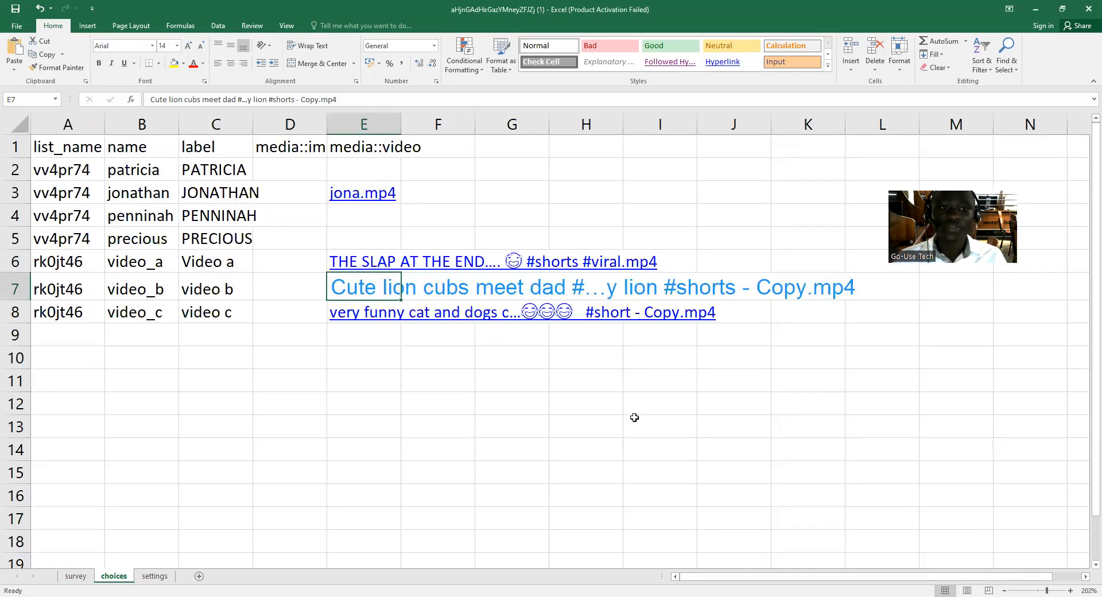
Save the workbook as "learn video" in the "_learn kobo" folder on the Desktop.
left_click(75, 576)
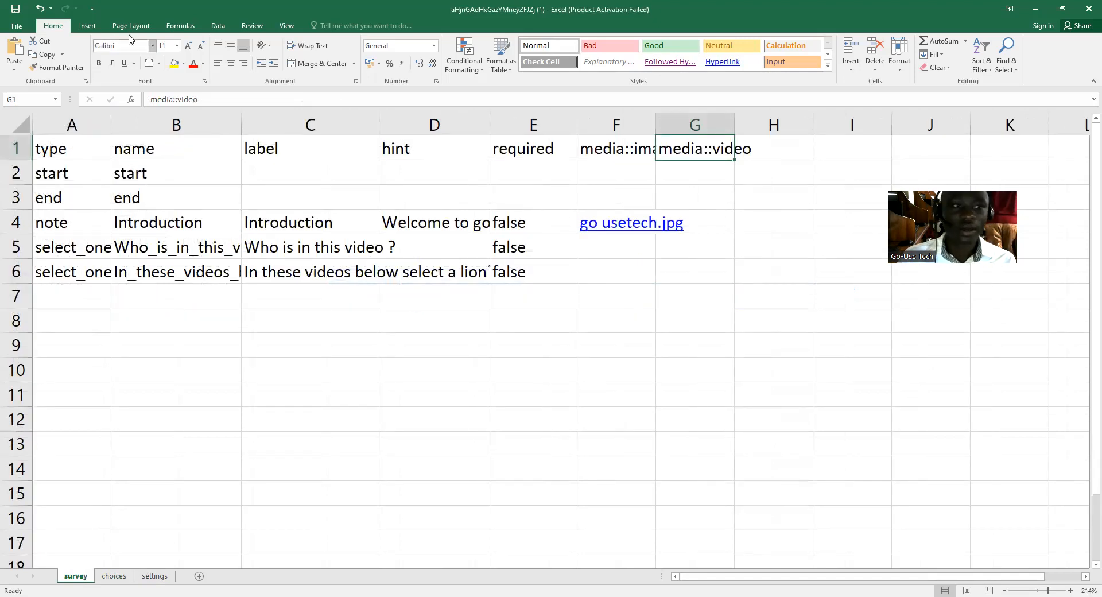
left_click(17, 26)
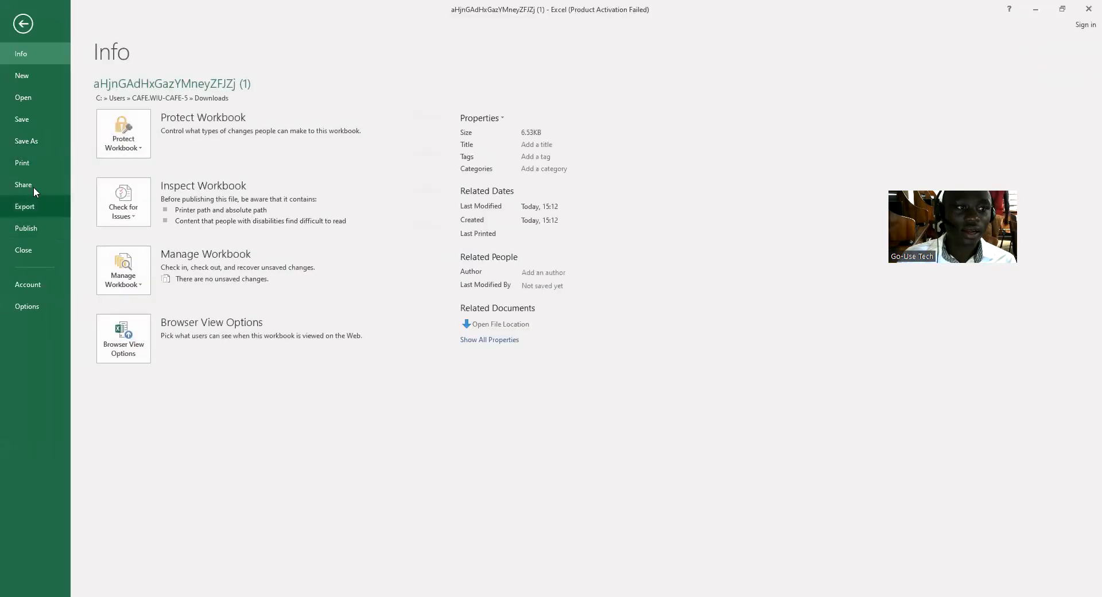
left_click(32, 142)
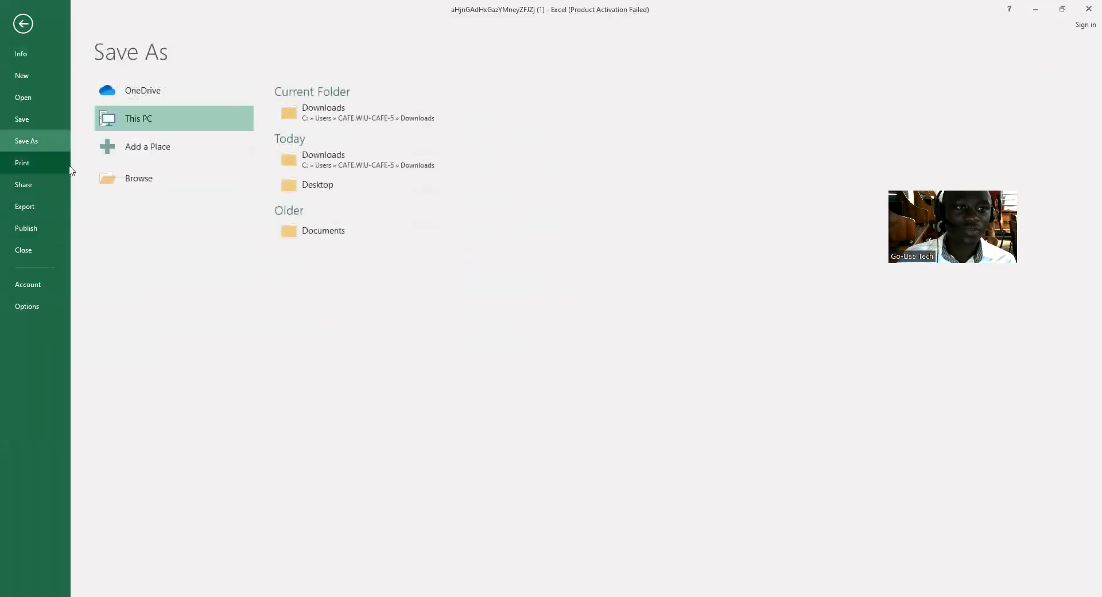
left_click(333, 185)
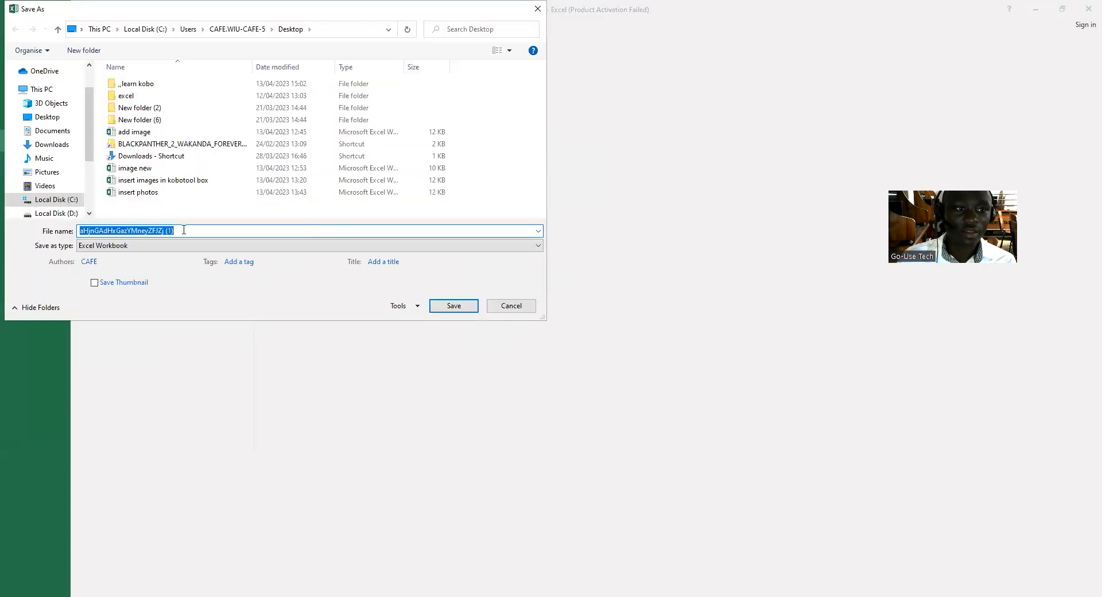
type("learn video")
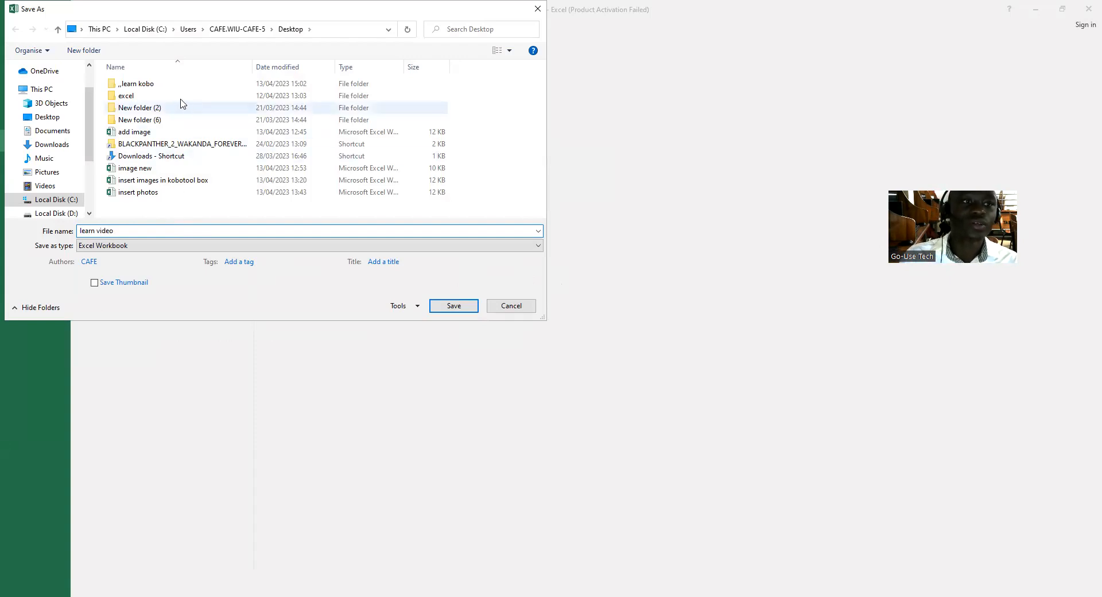
left_click(138, 84)
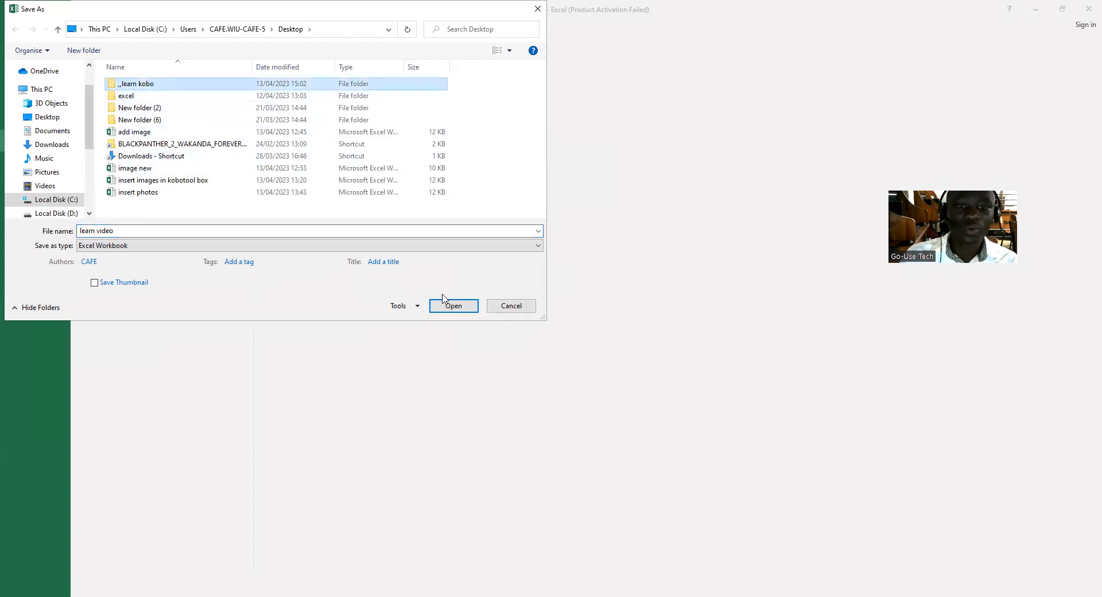
double_click(182, 86)
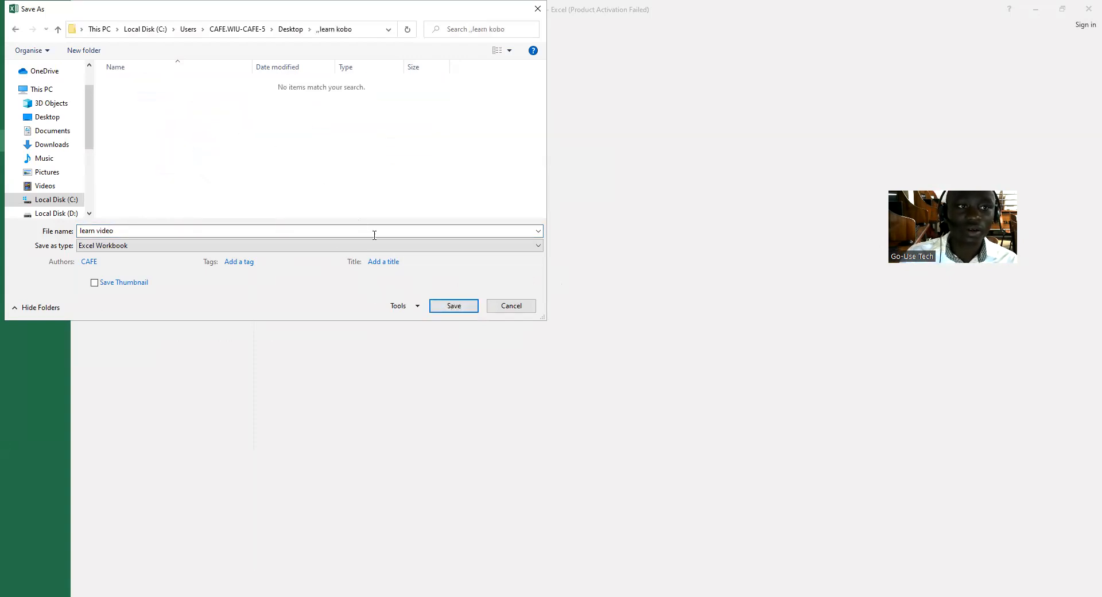
left_click(440, 307)
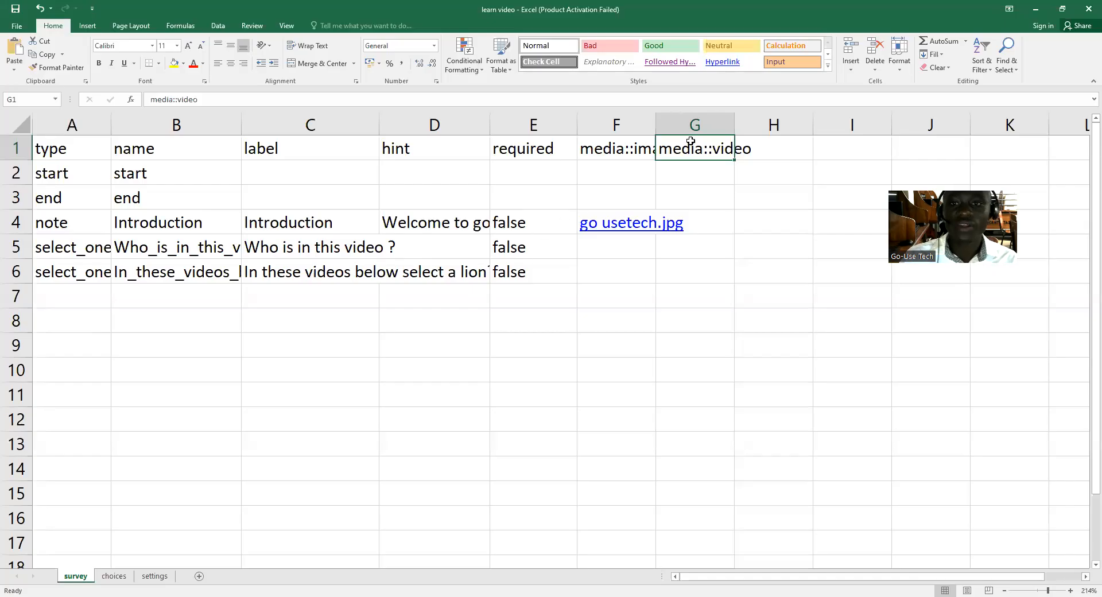
Switch to KoboToolbox and replace the project's form by uploading the "learn video" XLSForm.
left_click(1036, 14)
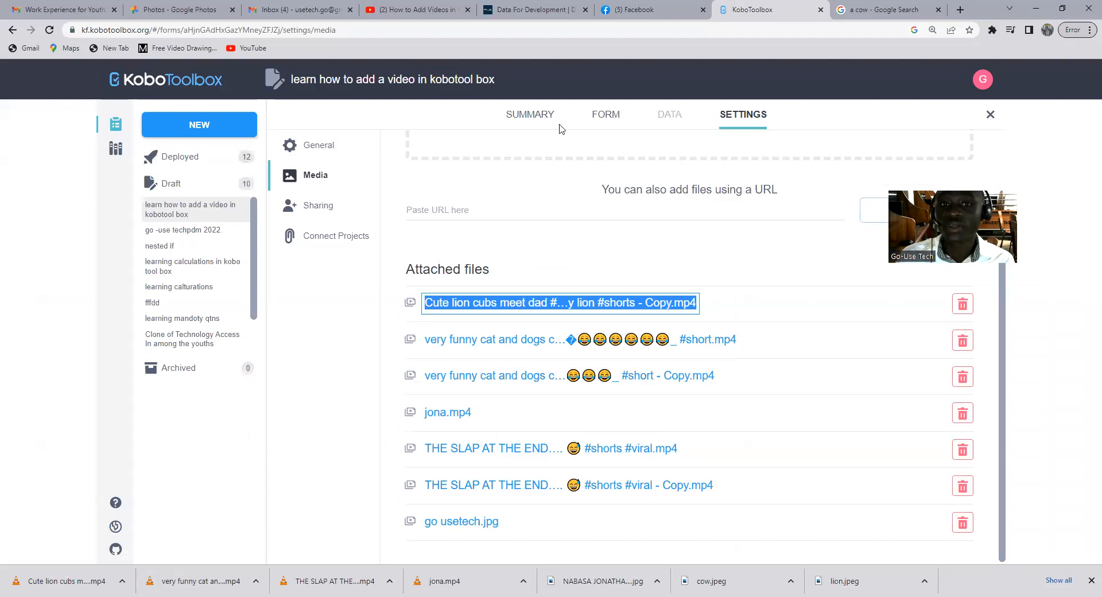
left_click(612, 117)
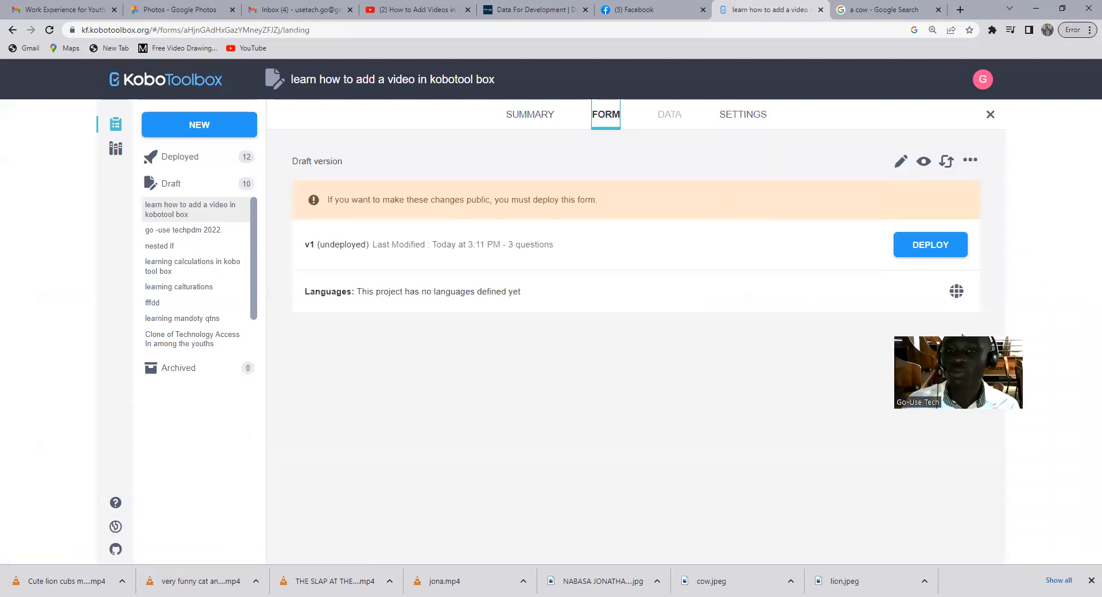
left_click(947, 167)
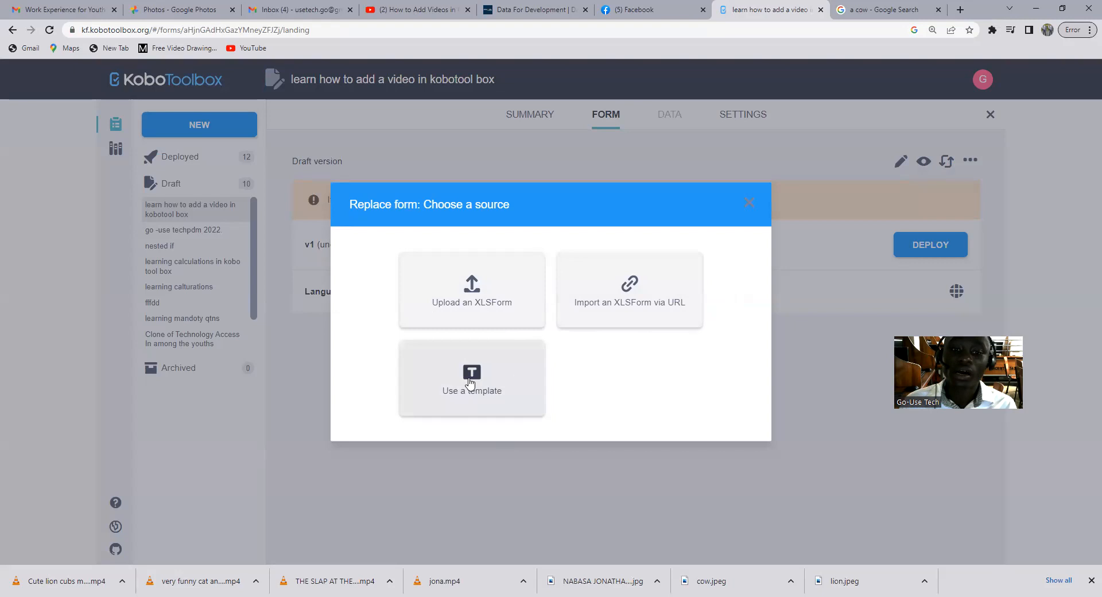
left_click(478, 301)
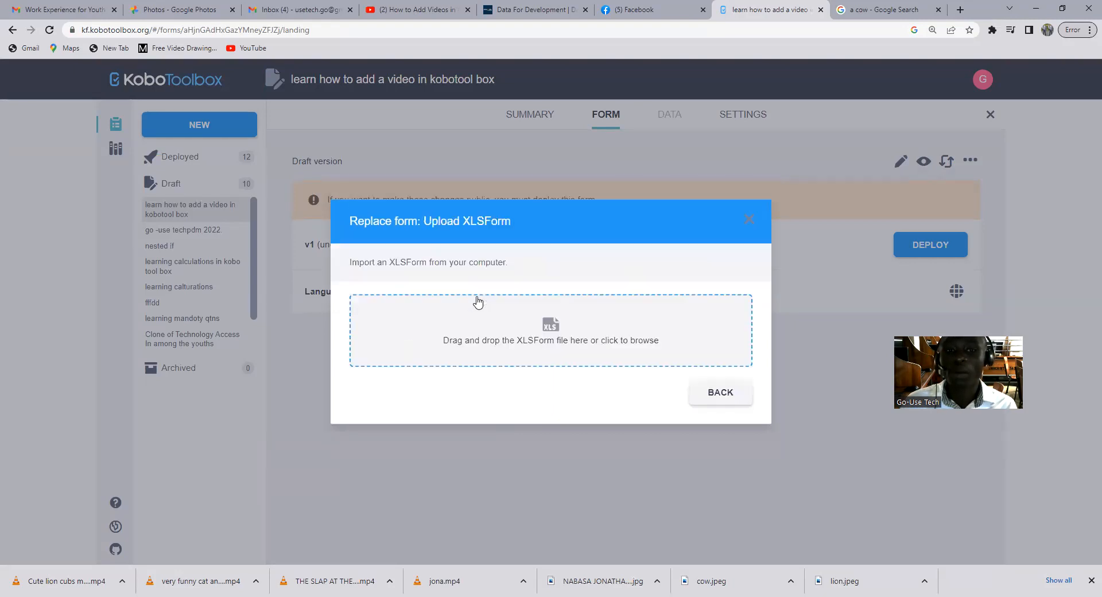
left_click(542, 344)
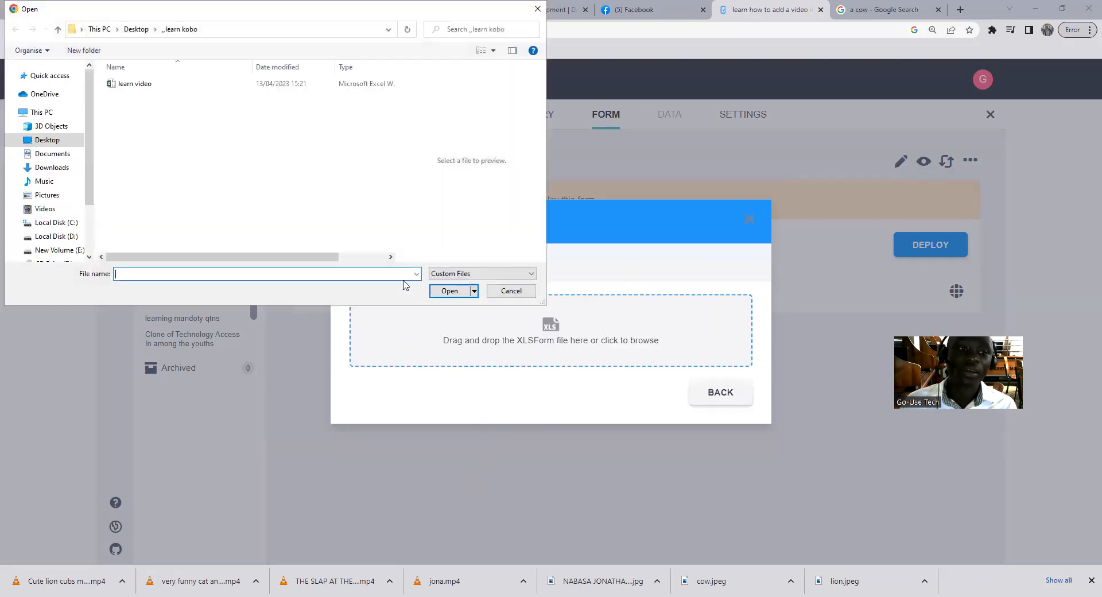
left_click(140, 84)
left_click(450, 292)
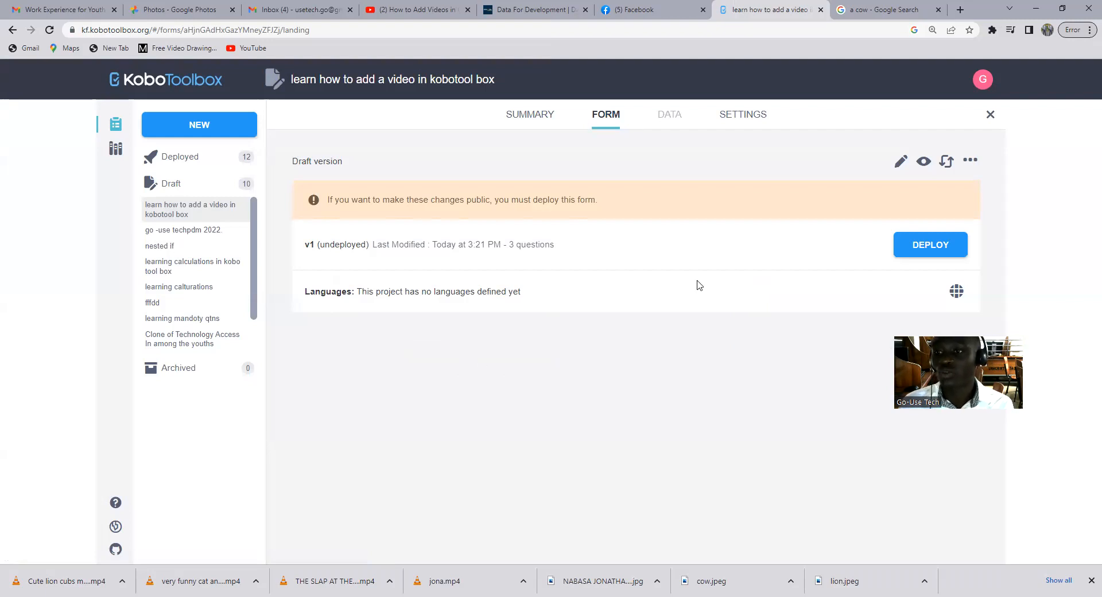
Deploy the form and copy its Online-Offline (multiple submission) data collection link.
left_click(923, 251)
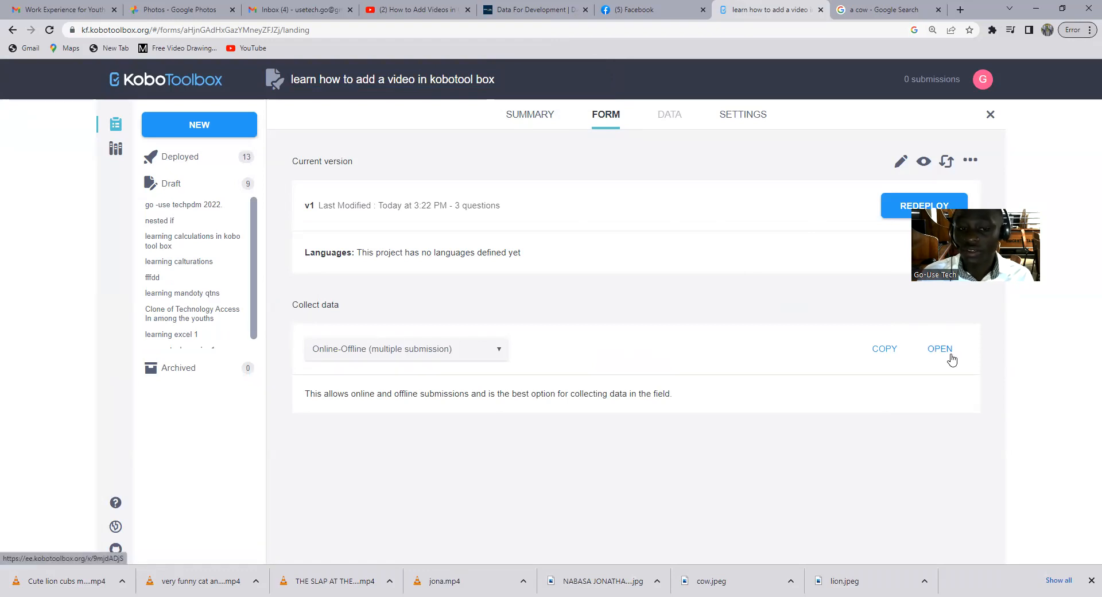
left_click(883, 351)
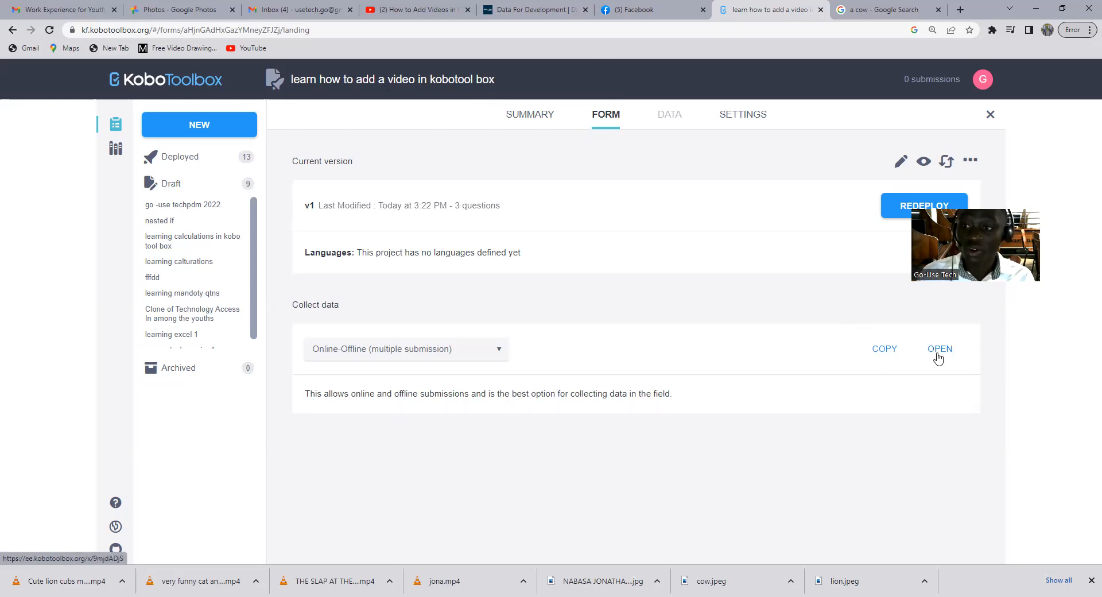
Open the deployed form for online-offline data collection and examine its introduction image, questions and embedded choice videos.
left_click(938, 354)
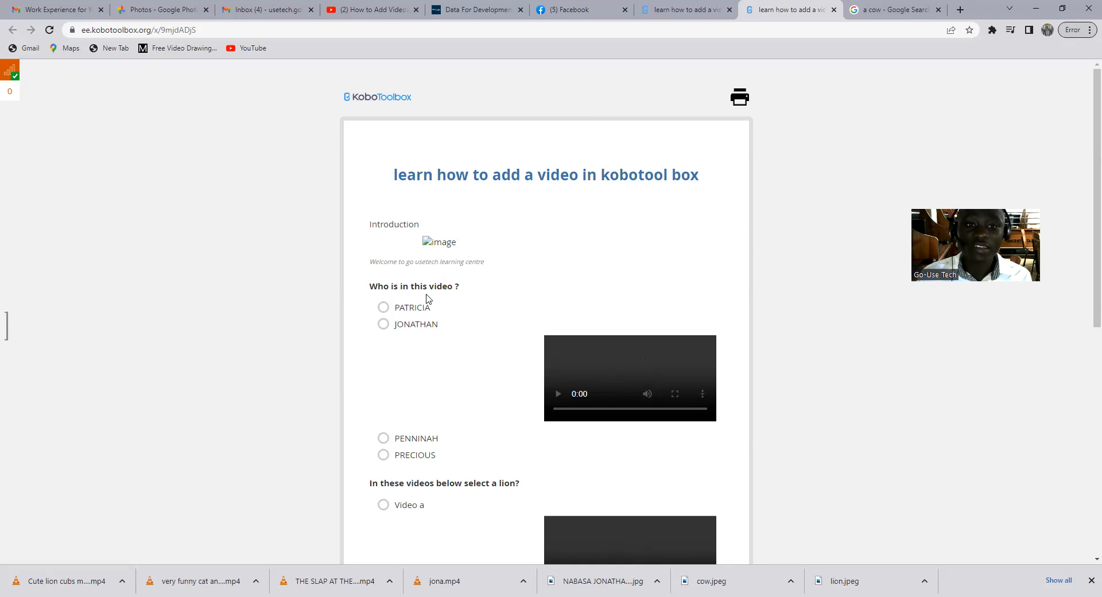
scroll(564, 303, "down", 3)
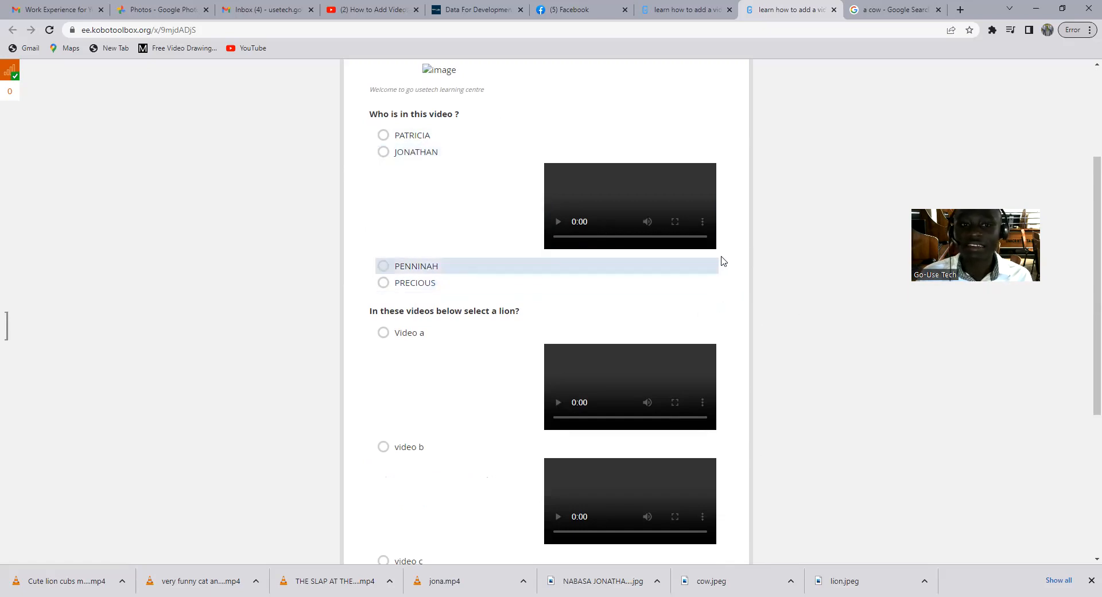
scroll(737, 308, "down", 3)
scroll(736, 308, "up", 2)
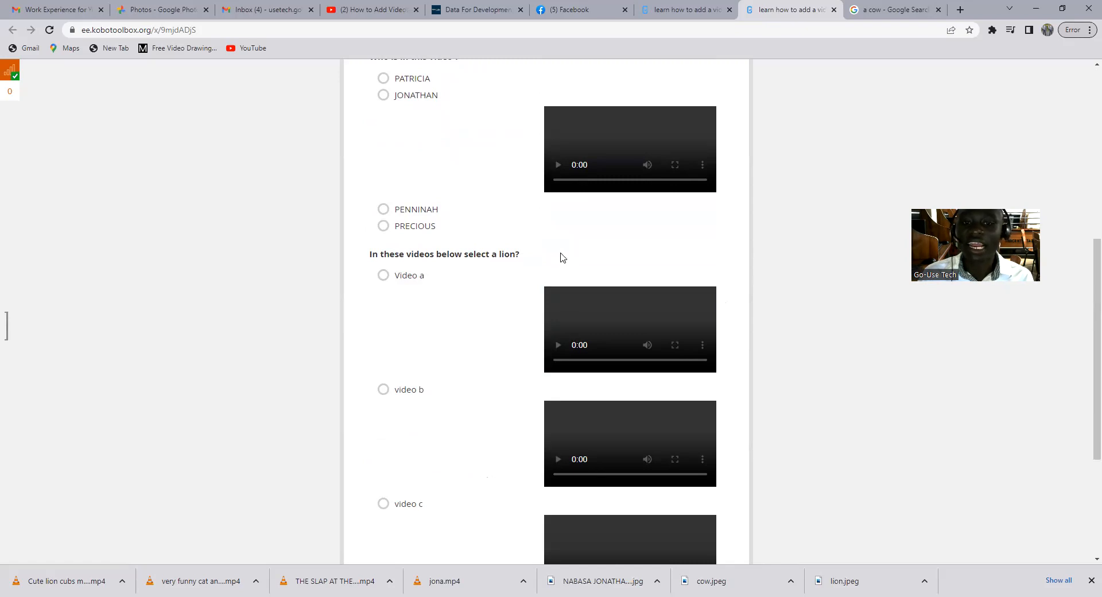
Select video b for the question asking to select a lion, and change the answer to video c.
scroll(591, 251, "down", 1)
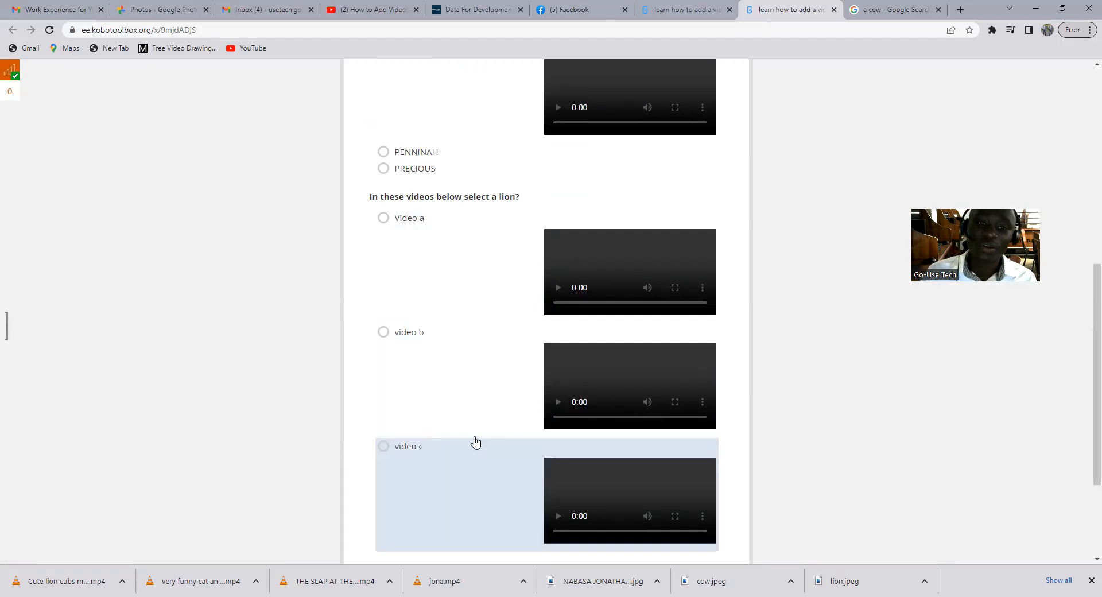
left_click(380, 334)
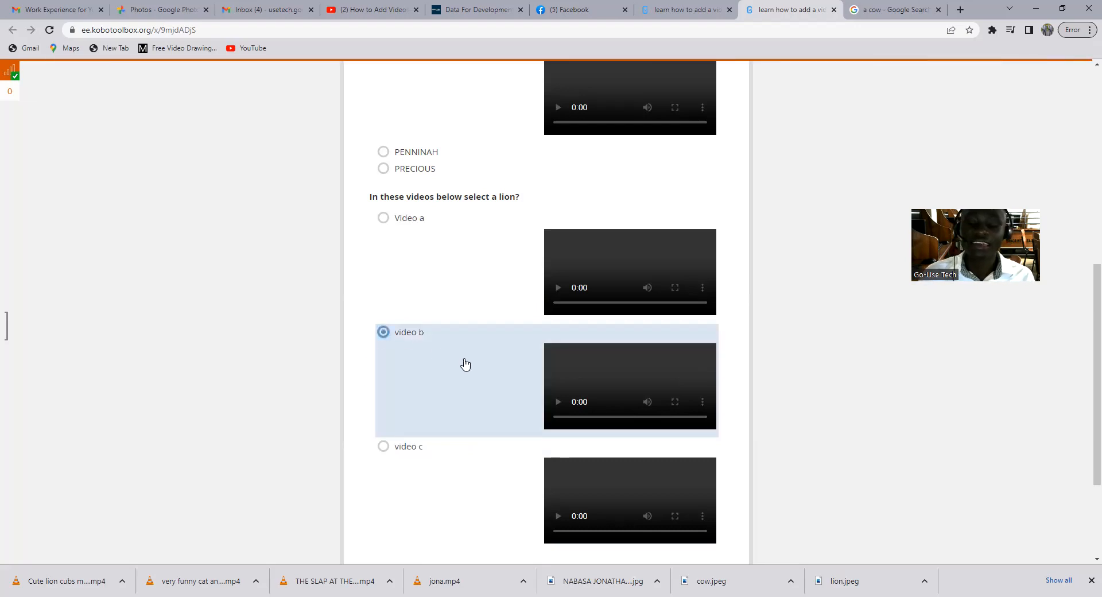
left_click(384, 447)
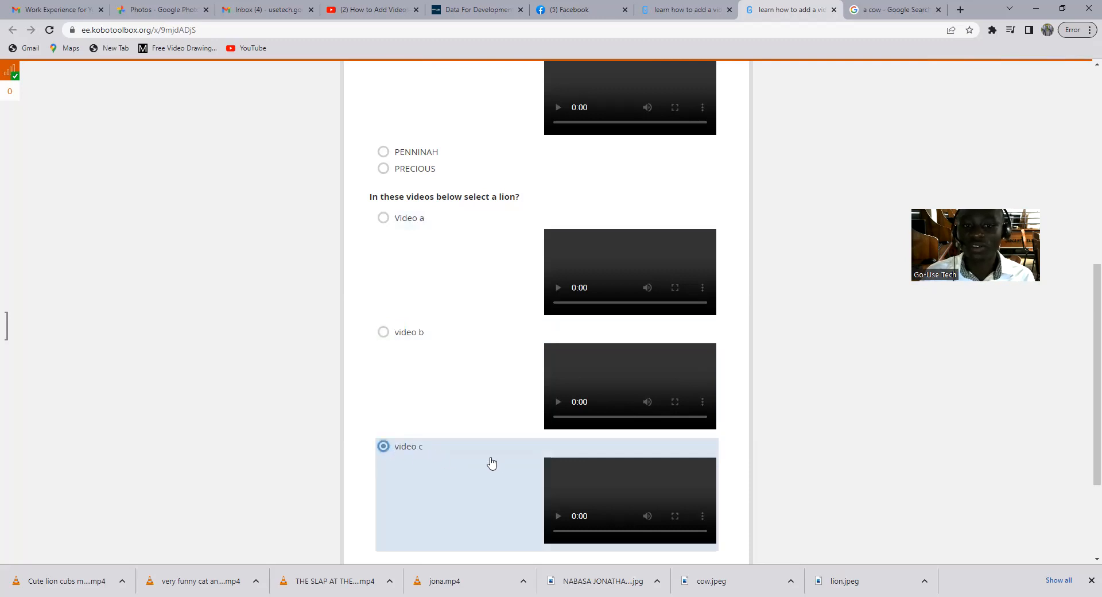